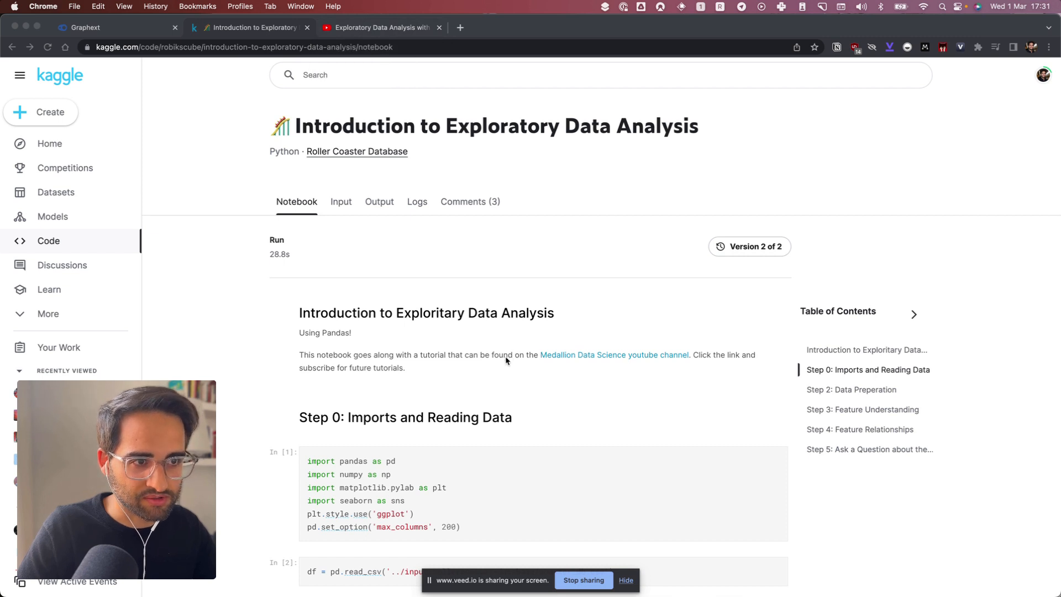
# Open the Roller Coaster Database dataset linked from the Kaggle notebook and download its coaster_db.csv file.
pyautogui.scroll(-3, 411, 398)
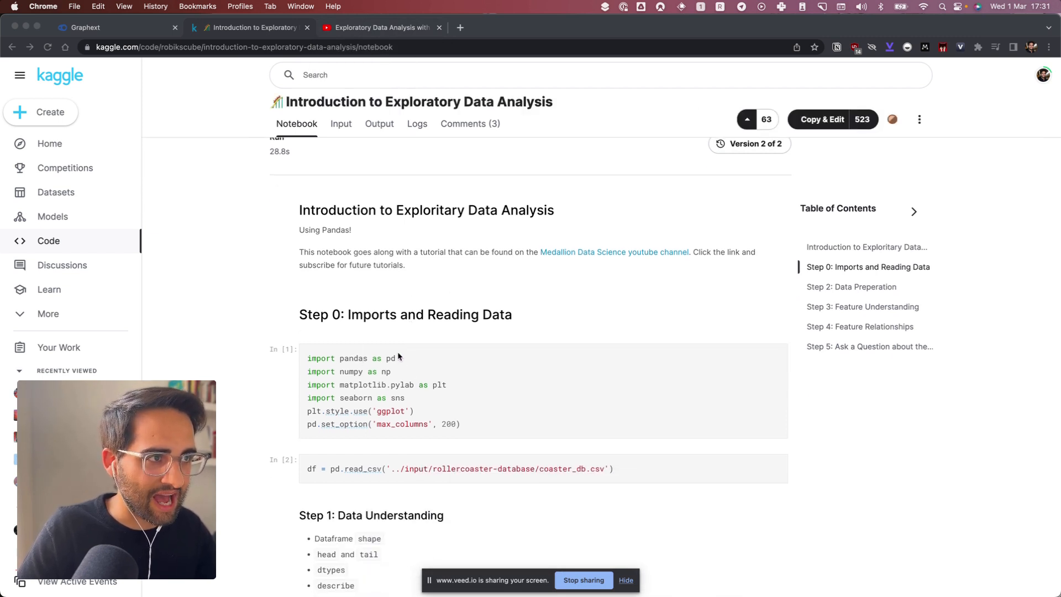
pyautogui.scroll(-3, 397, 357)
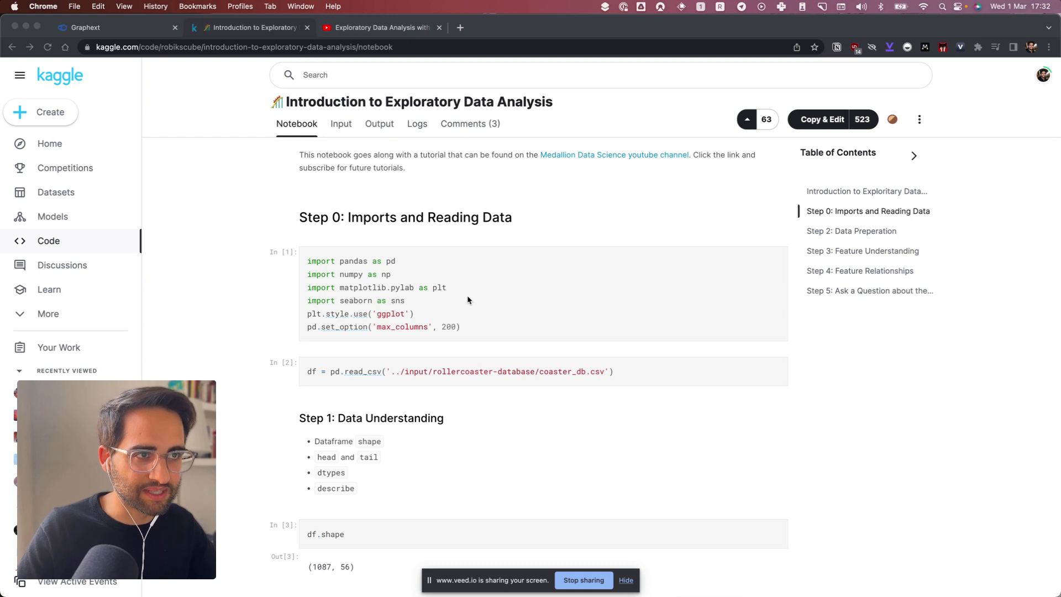
pyautogui.scroll(-3, 391, 396)
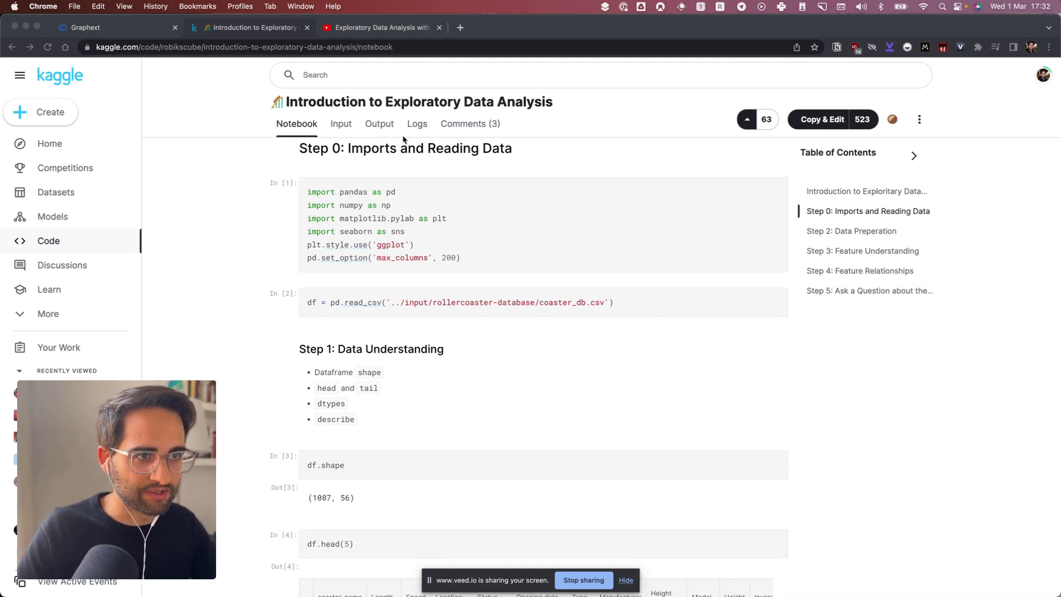
pyautogui.scroll(6, 611, 138)
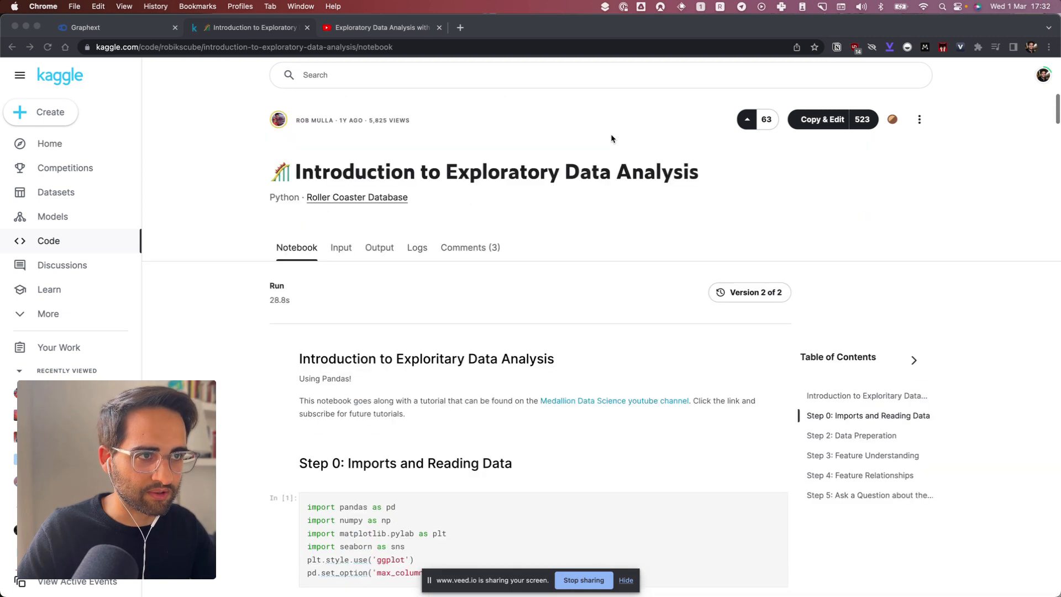
pyautogui.click(352, 198)
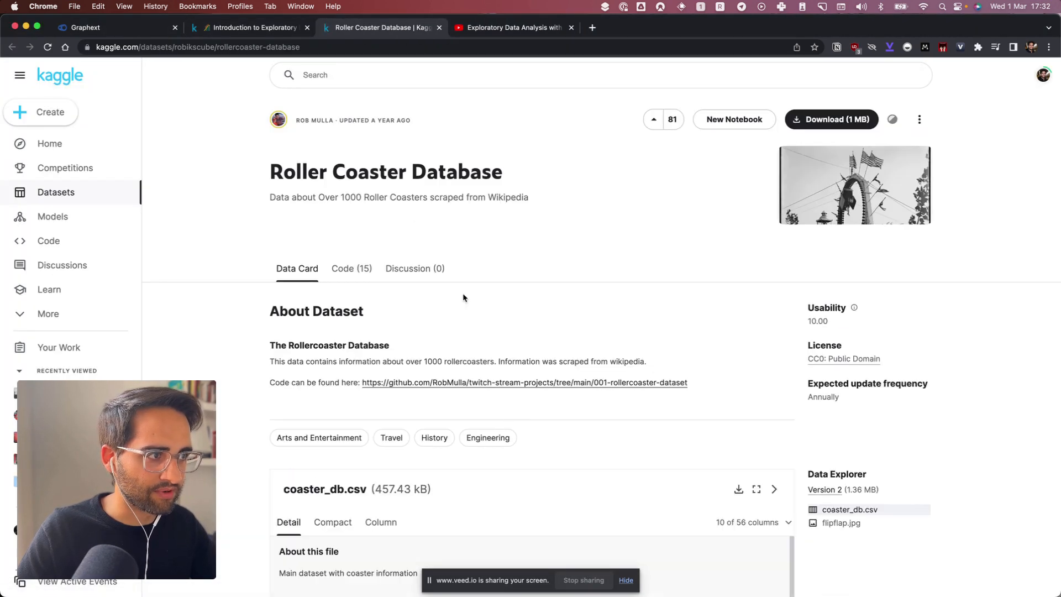
pyautogui.scroll(-3, 462, 311)
pyautogui.scroll(-2, 460, 320)
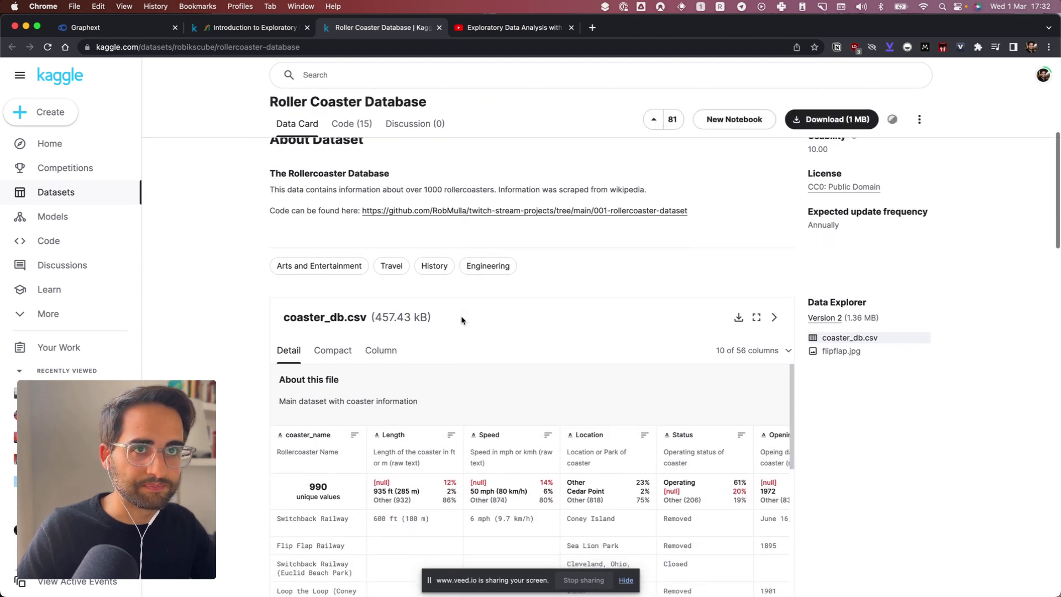
pyautogui.click(740, 218)
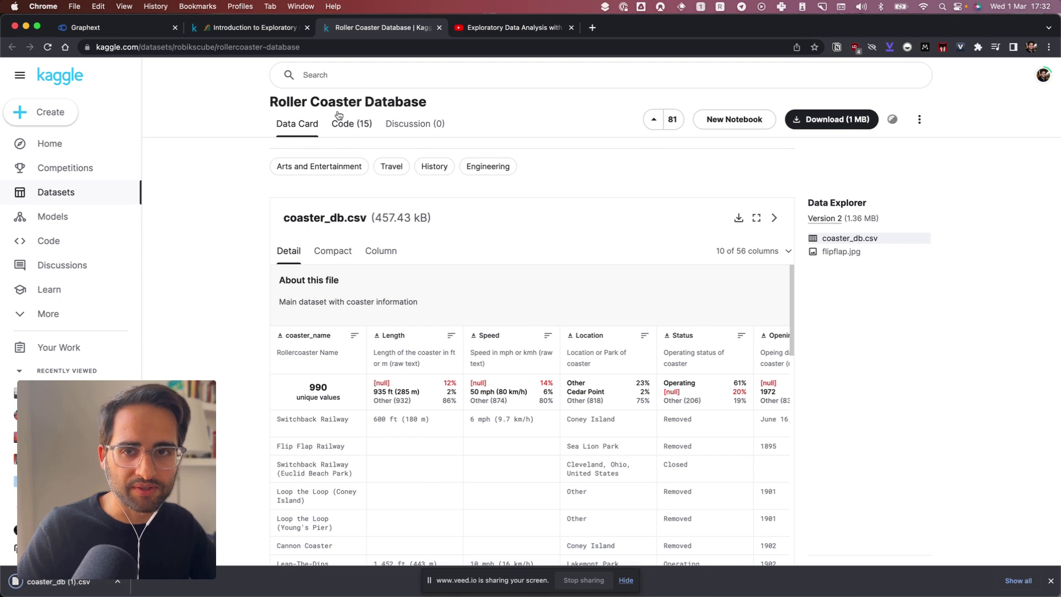
# Switch to Graphext, create a new project from coaster_db.csv on the Desktop, and open it in Explore mode.
pyautogui.click(138, 33)
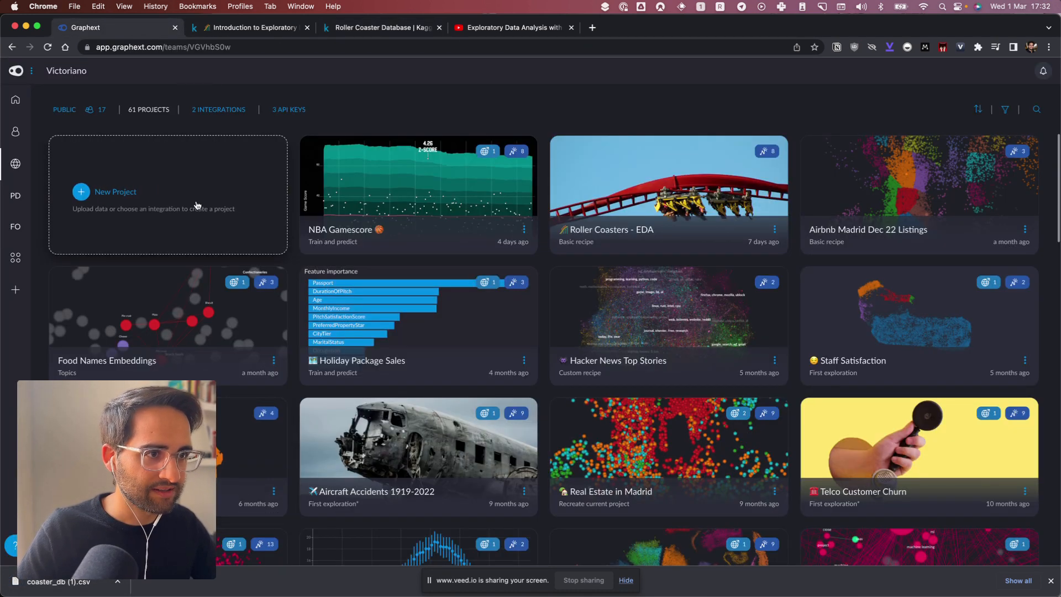
pyautogui.click(150, 200)
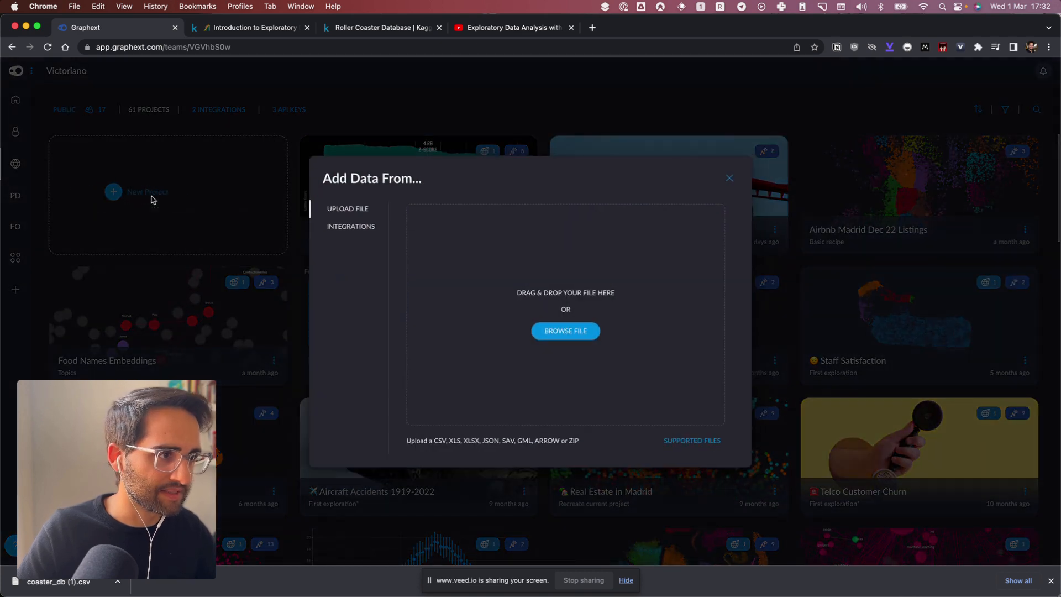
pyautogui.click(575, 332)
pyautogui.click(433, 253)
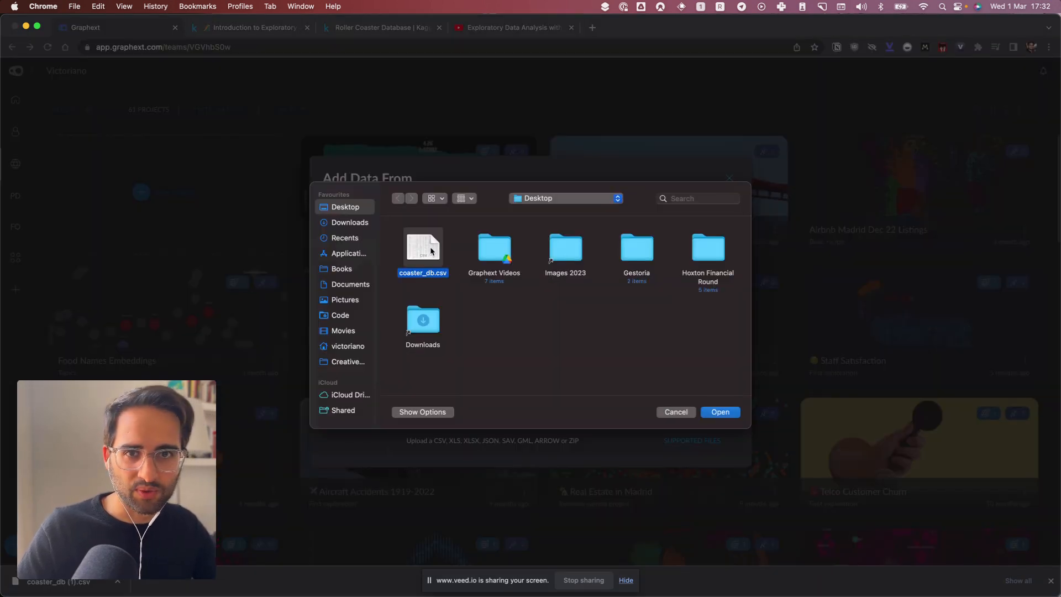
pyautogui.doubleClick(432, 252)
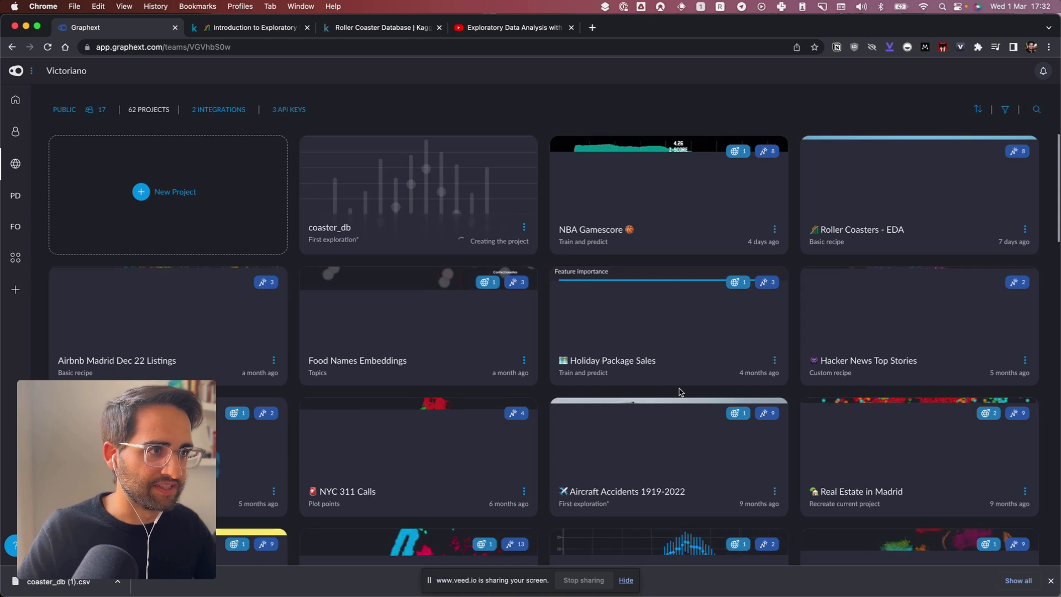
pyautogui.click(464, 171)
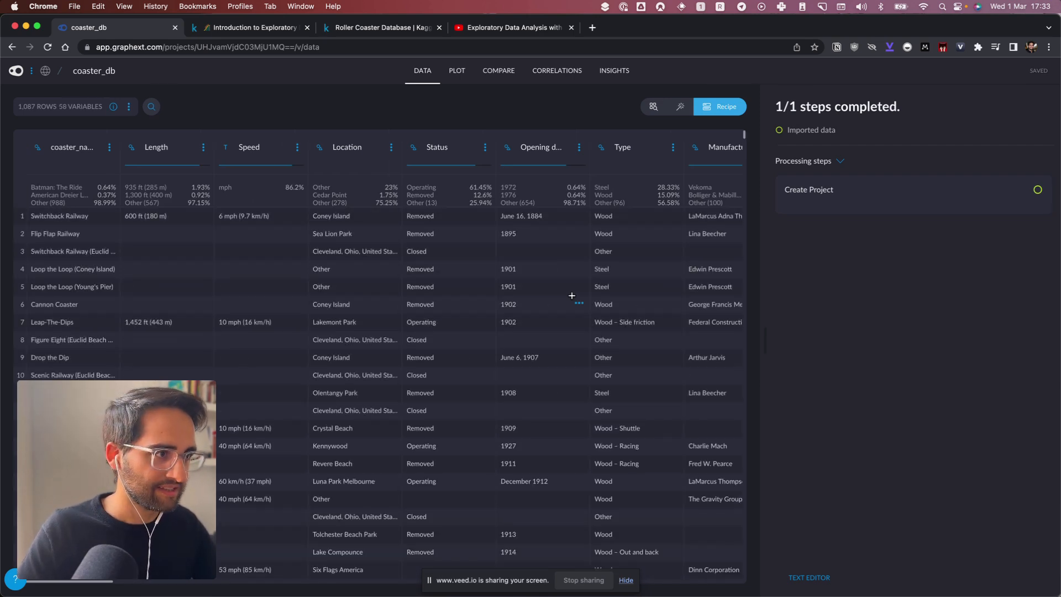
pyautogui.click(661, 106)
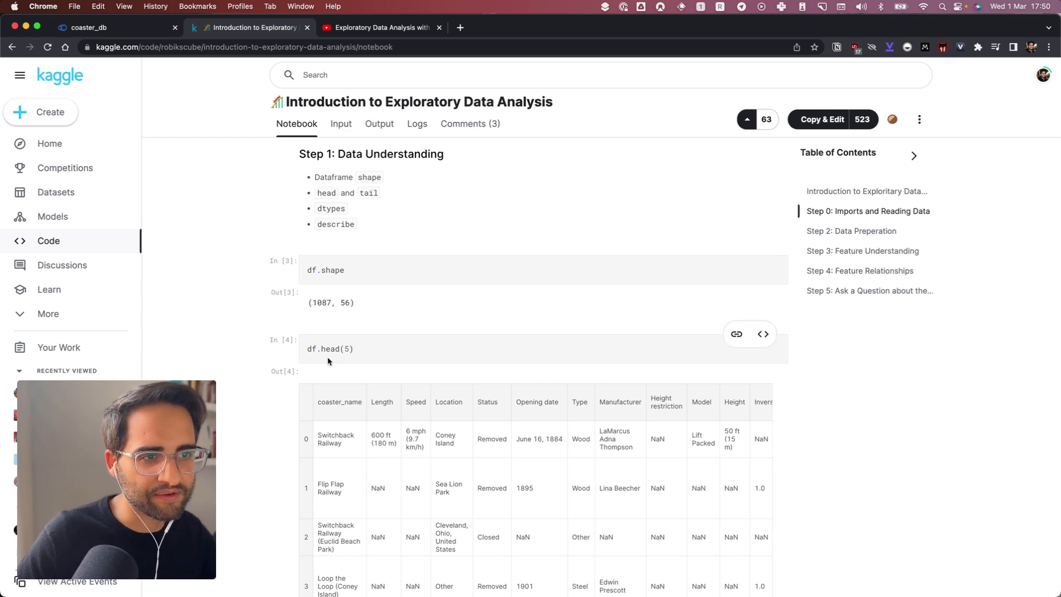
# Examine the Kaggle notebook's Step 1 section, reading the df.shape output and all columns of the df.head(5) table.
pyautogui.scroll(-3, 351, 386)
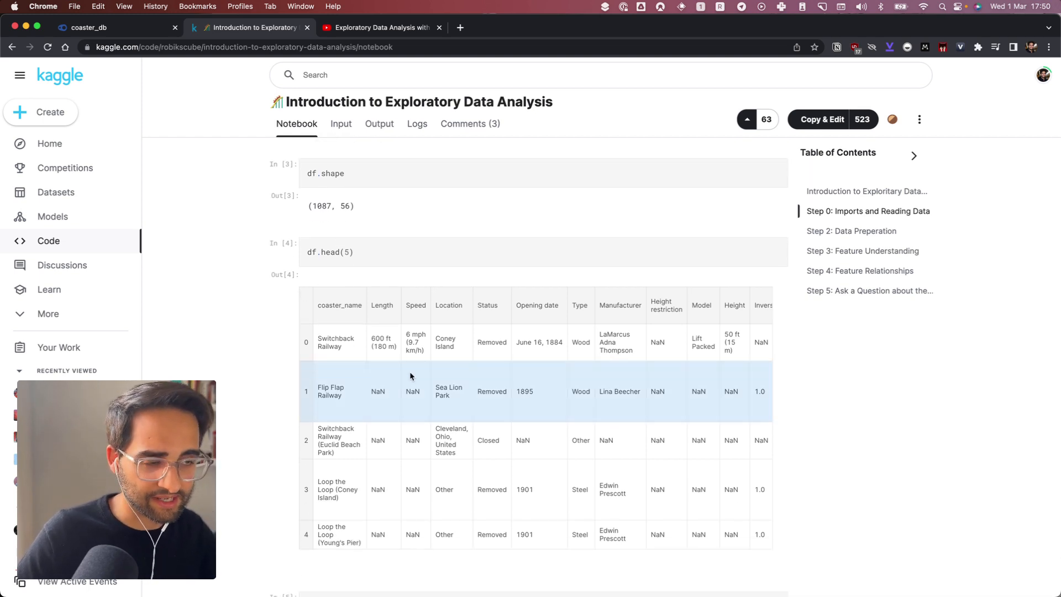
pyautogui.hscroll(6, 406, 370)
pyautogui.hscroll(-6, 409, 371)
pyautogui.scroll(12, 414, 359)
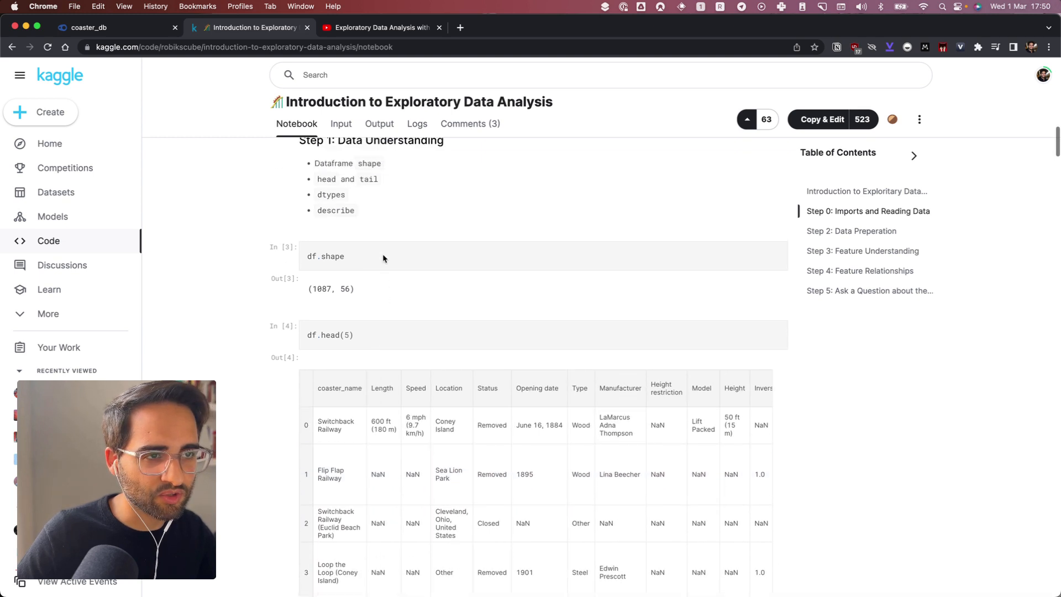
pyautogui.scroll(-3, 437, 398)
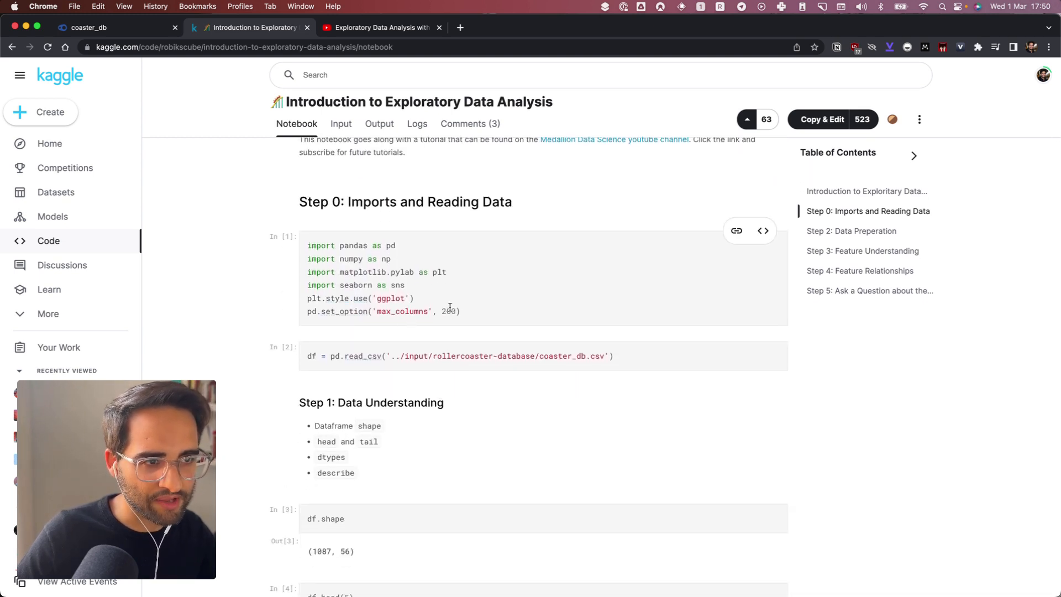
pyautogui.scroll(-5, 457, 435)
pyautogui.scroll(4, 451, 417)
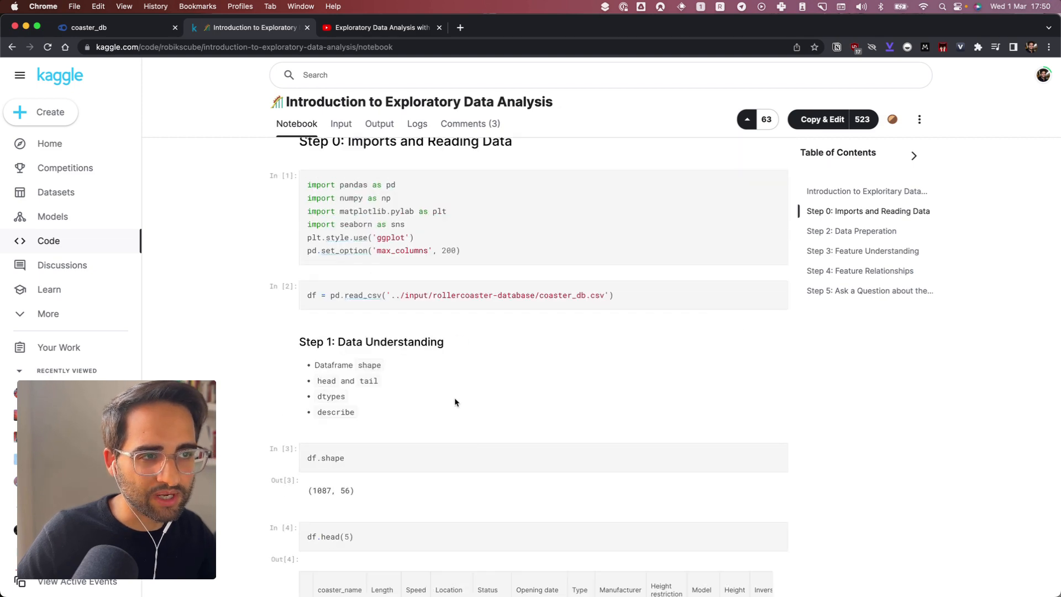
pyautogui.scroll(-5, 455, 401)
pyautogui.hscroll(10, 538, 406)
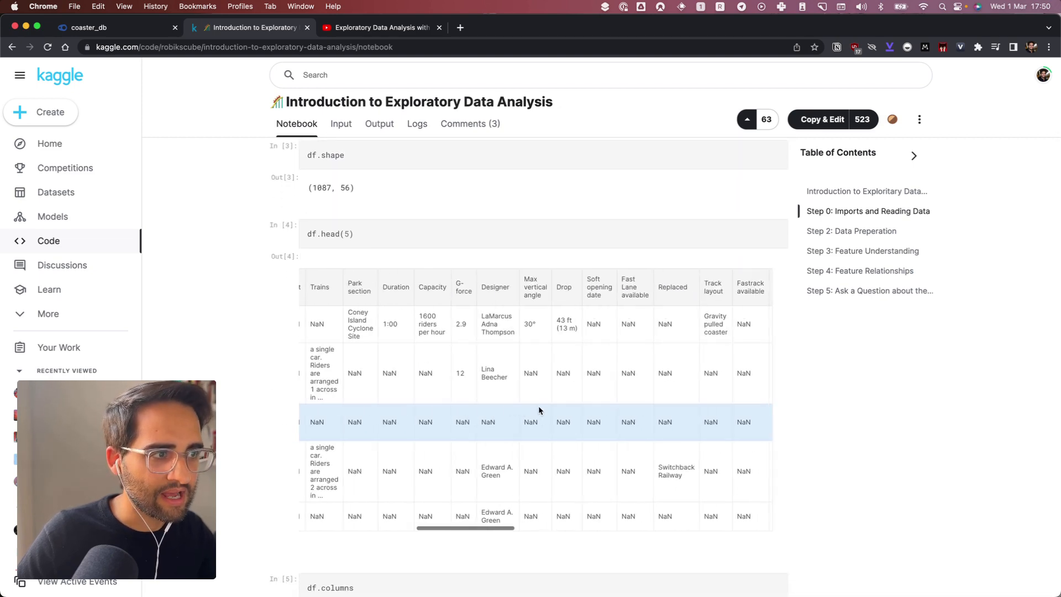
pyautogui.hscroll(10, 539, 410)
pyautogui.scroll(2, 538, 410)
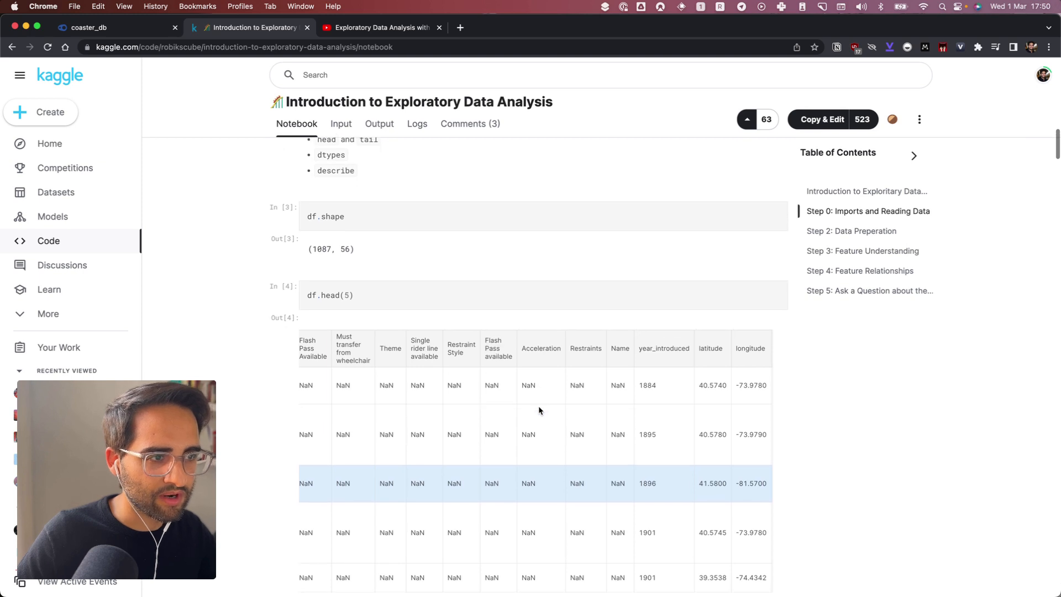
pyautogui.scroll(-2, 538, 410)
pyautogui.scroll(1, 539, 410)
pyautogui.hscroll(1, 507, 399)
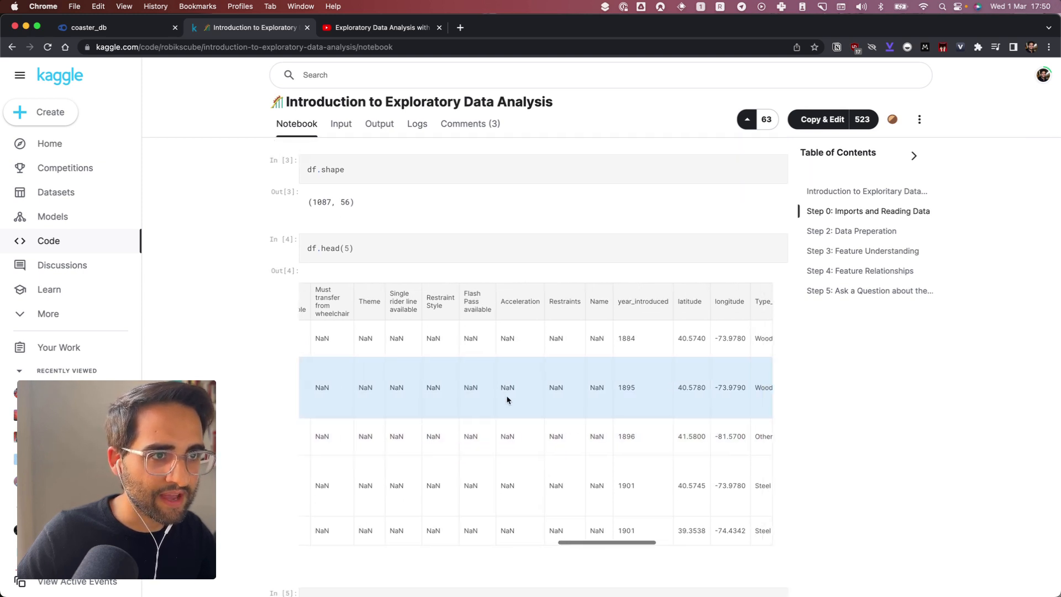
pyautogui.hscroll(-5, 506, 396)
pyautogui.scroll(1, 506, 395)
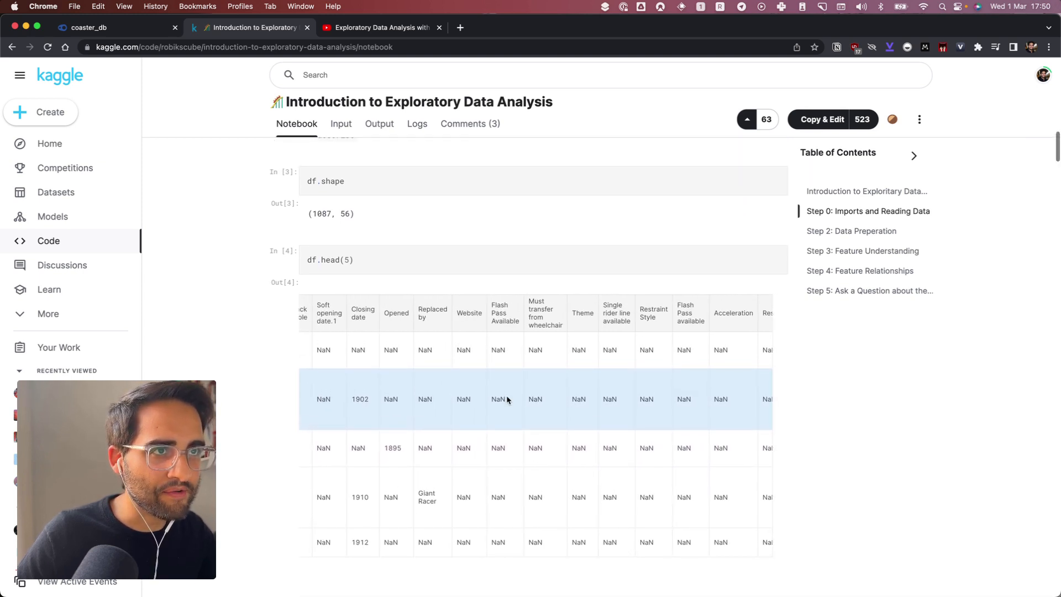
# Switch to the coaster_db project in Graphext and look across the columns of its data table.
pyautogui.hotkey('ctrl', 'shift', 'Tab')
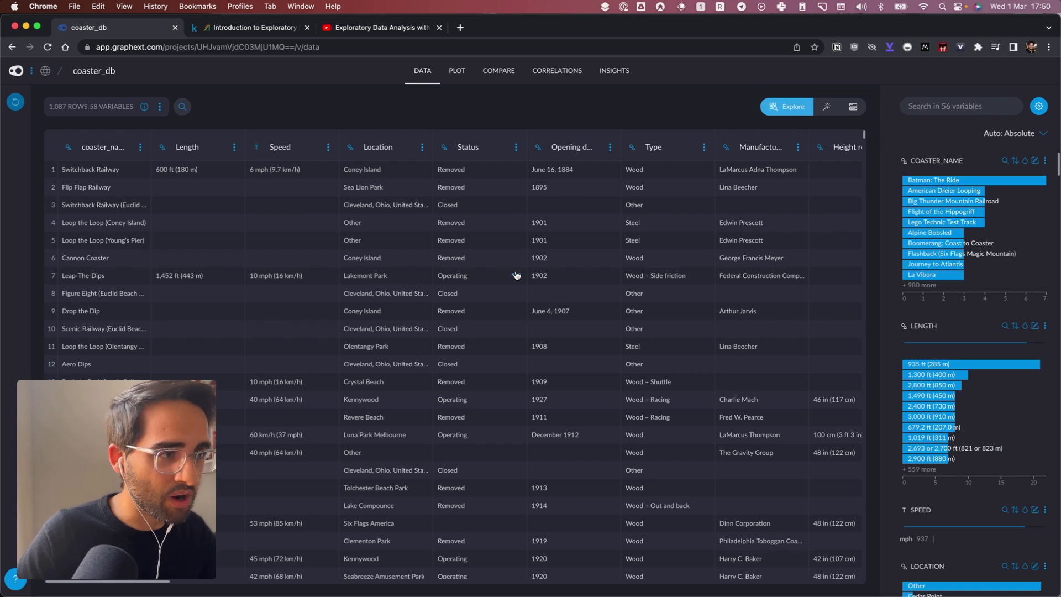
pyautogui.hscroll(15, 515, 274)
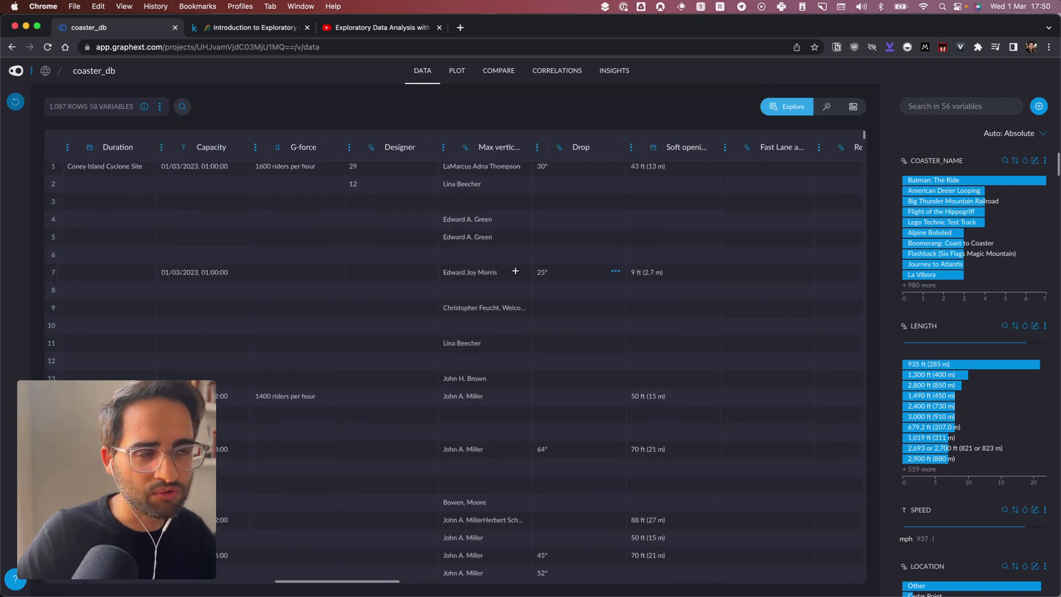
pyautogui.hscroll(-15, 515, 271)
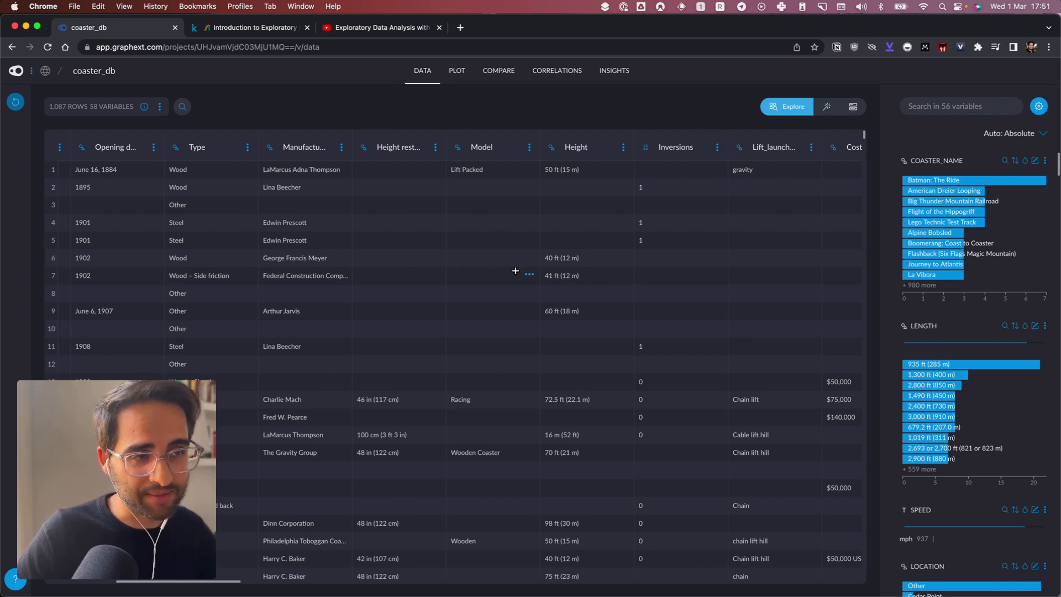
pyautogui.hscroll(15, 515, 271)
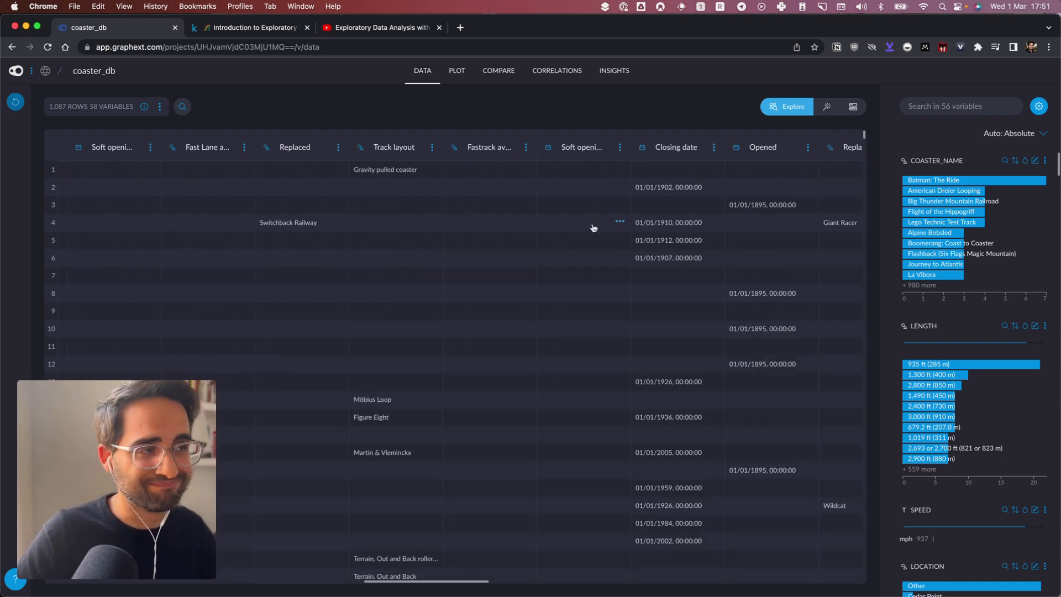
pyautogui.hscroll(-20, 543, 226)
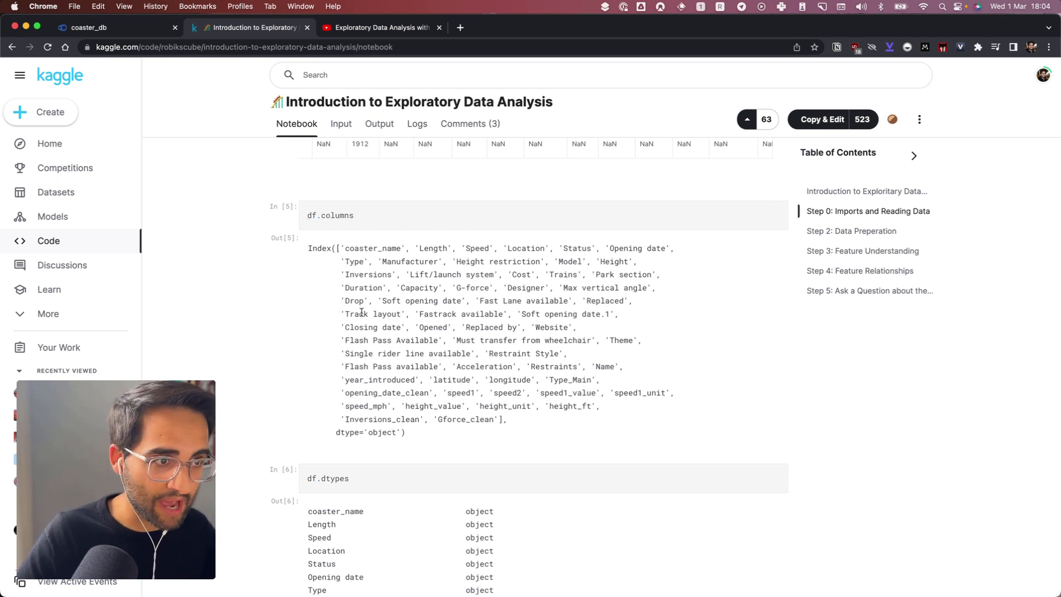
# Review the notebook's column list, the df.dtypes output and the df.describe() summary statistics.
pyautogui.scroll(-8, 476, 445)
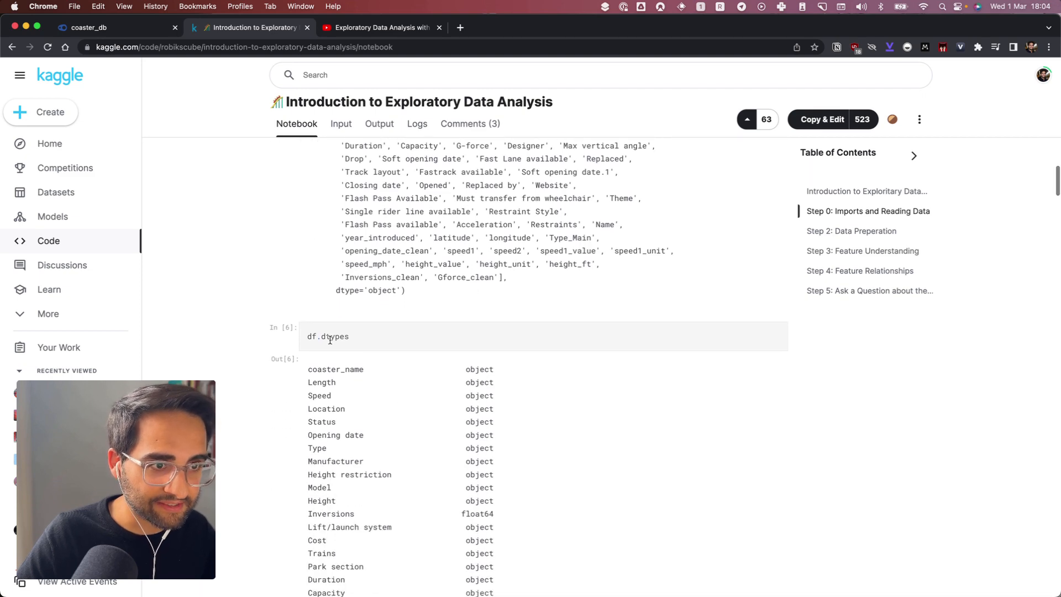
pyautogui.scroll(-15, 402, 457)
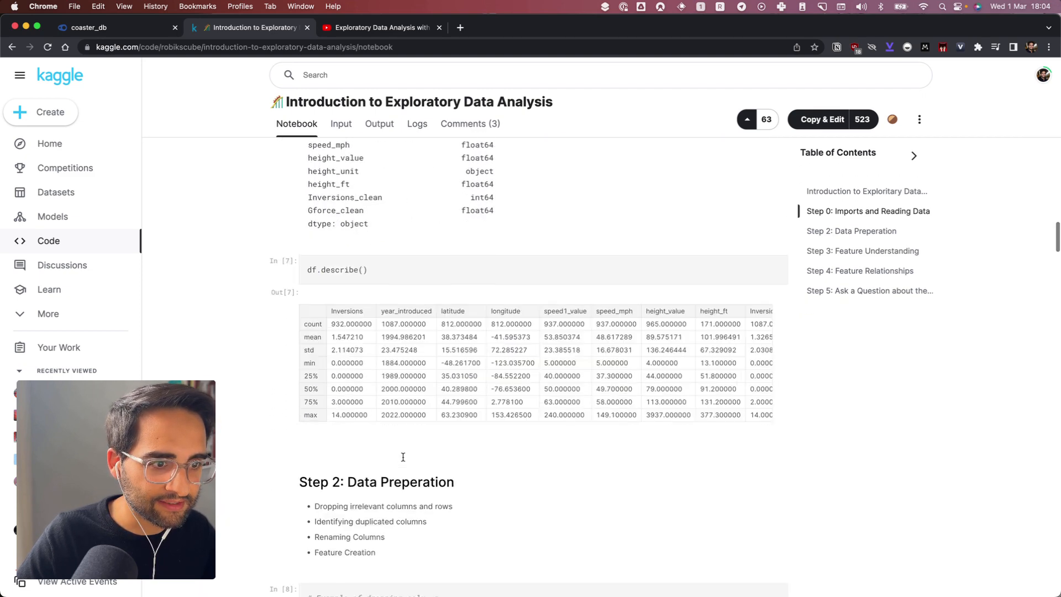
pyautogui.scroll(1, 415, 264)
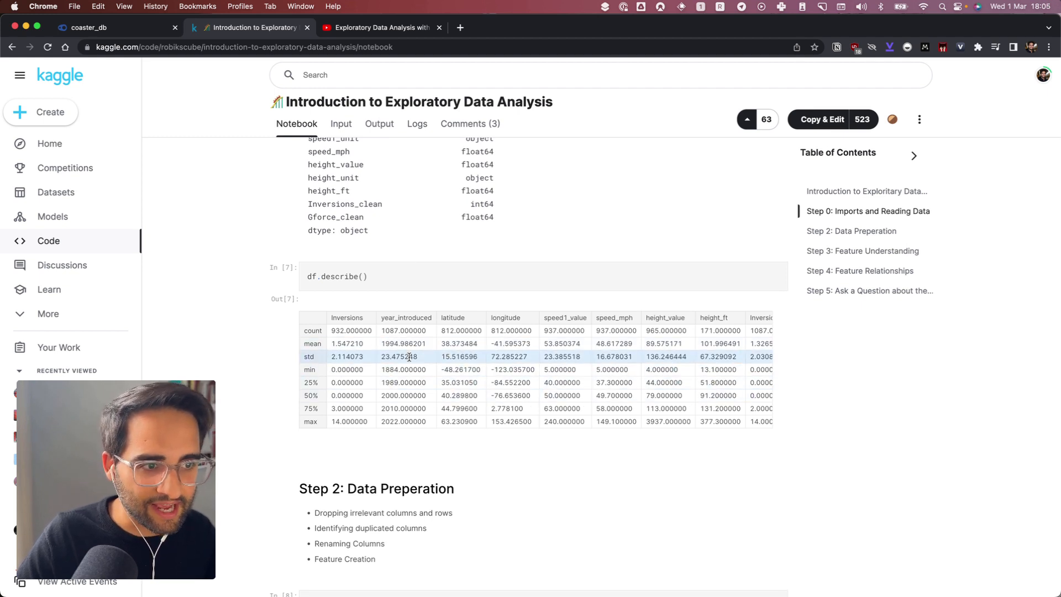
pyautogui.scroll(3, 473, 389)
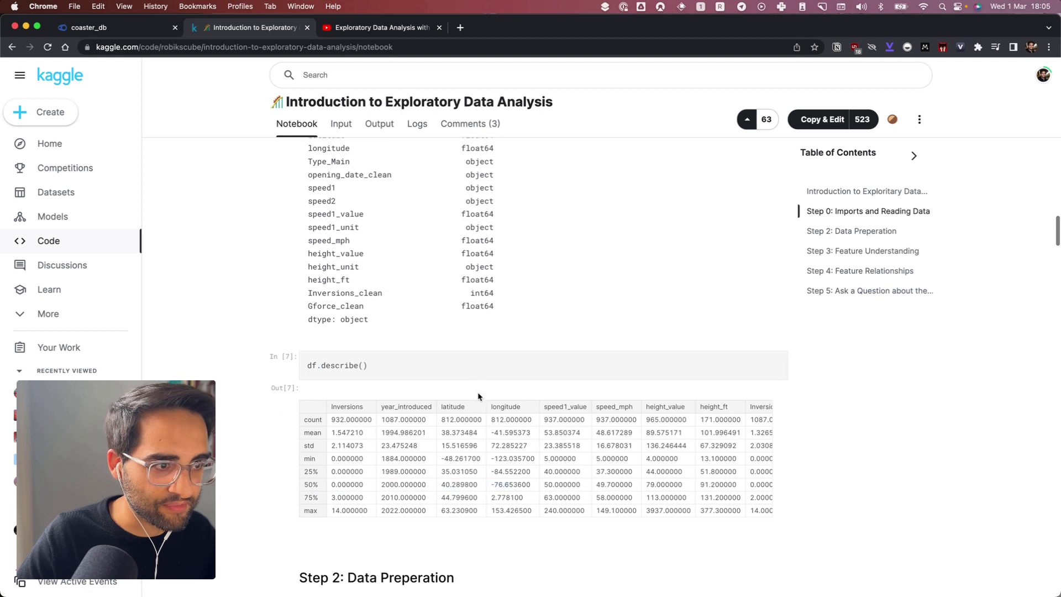
pyautogui.hscroll(3, 564, 447)
pyautogui.hscroll(-3, 563, 448)
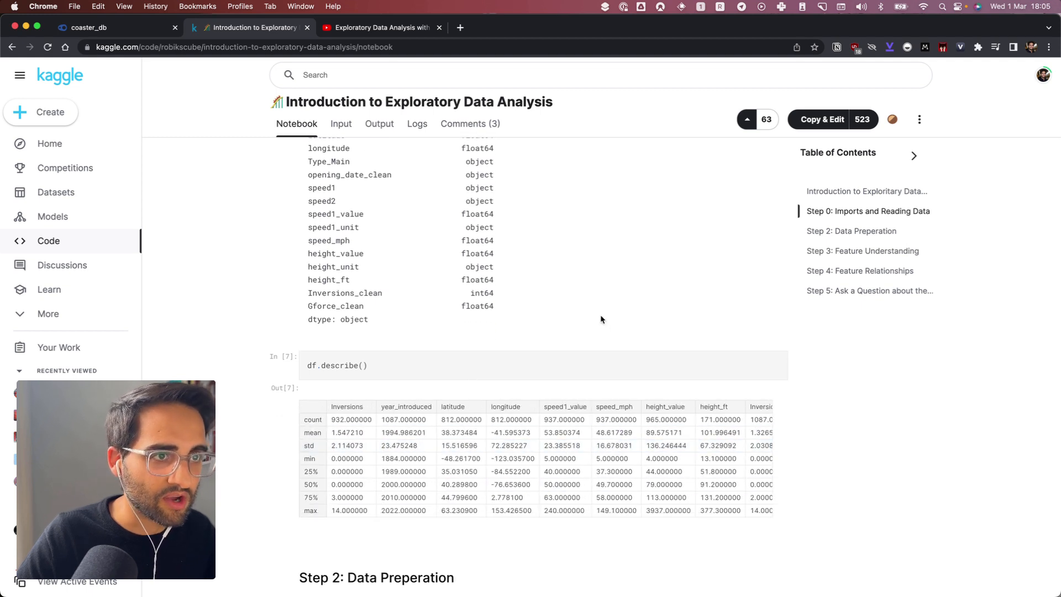
# Return to the Graphext project, expand the variables into the full-width Variable Viewer, and look through their distribution charts.
pyautogui.press('super+alt+Left')
pyautogui.moveTo(906, 233)
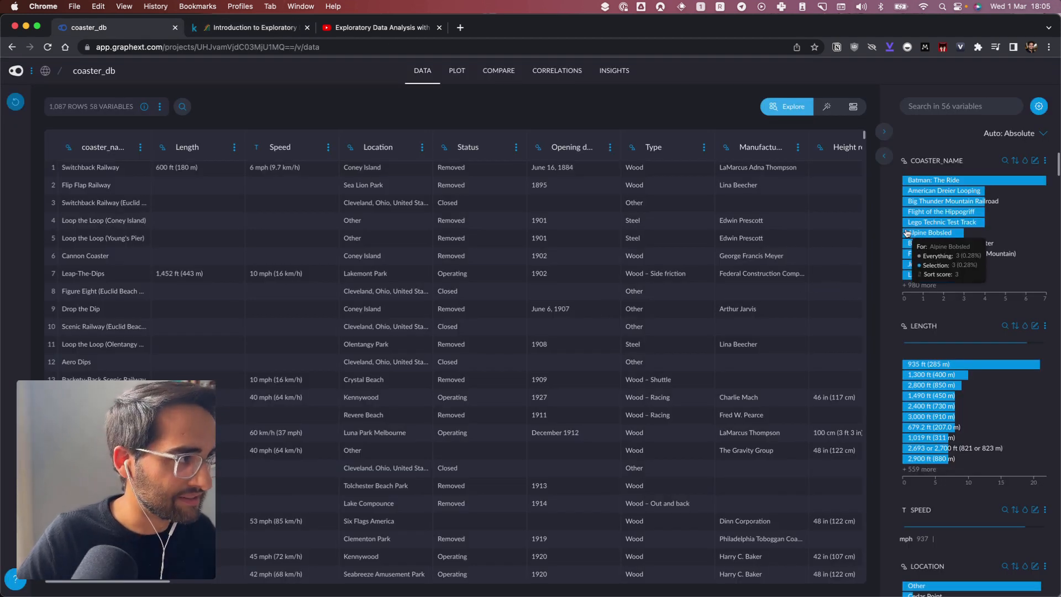
pyautogui.click(883, 157)
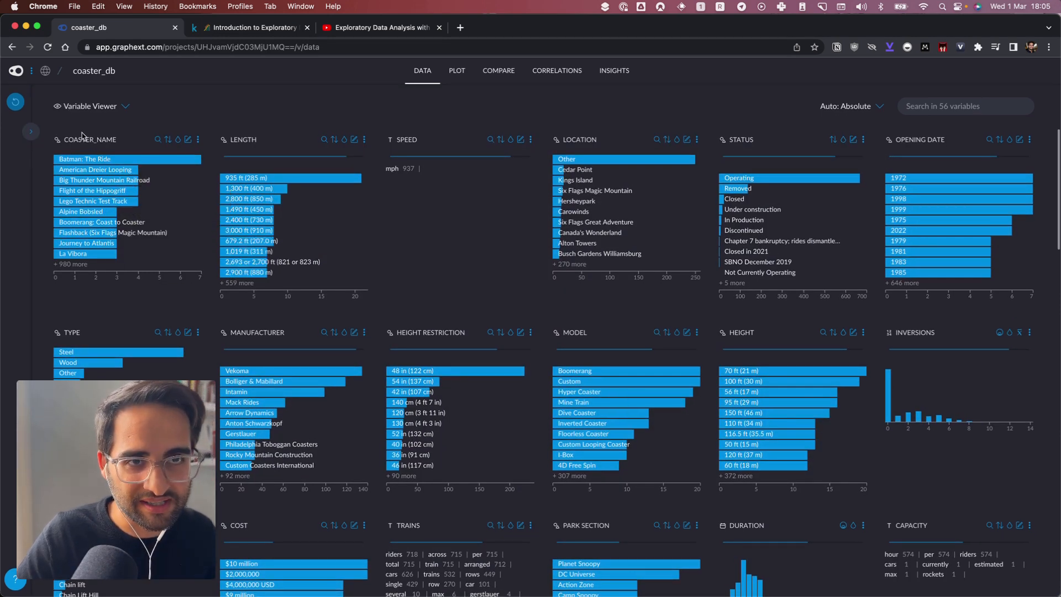
pyautogui.scroll(-10, 83, 144)
pyautogui.scroll(10, 88, 166)
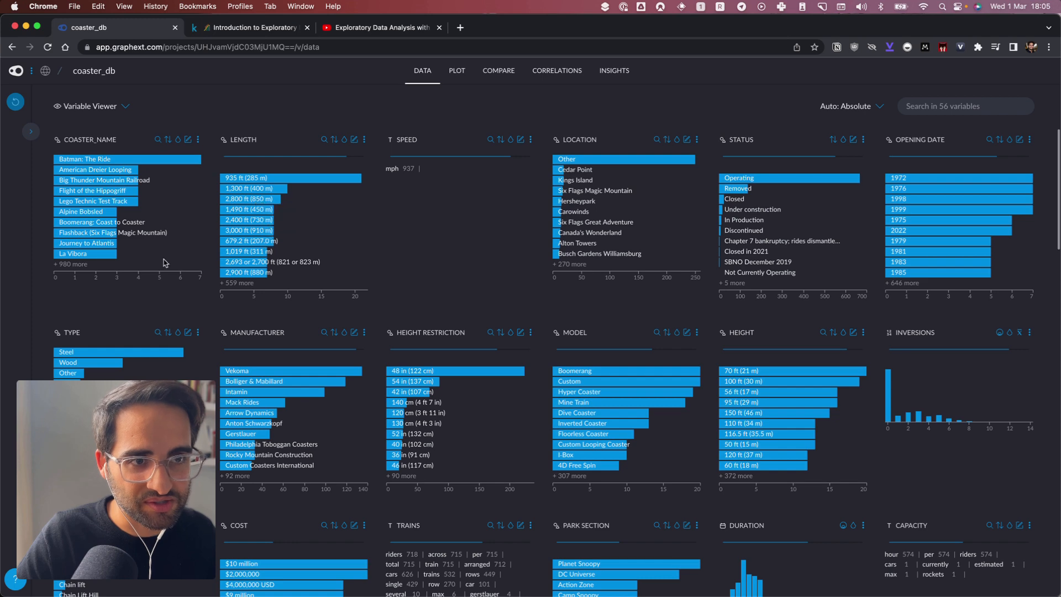
pyautogui.scroll(-10, 489, 385)
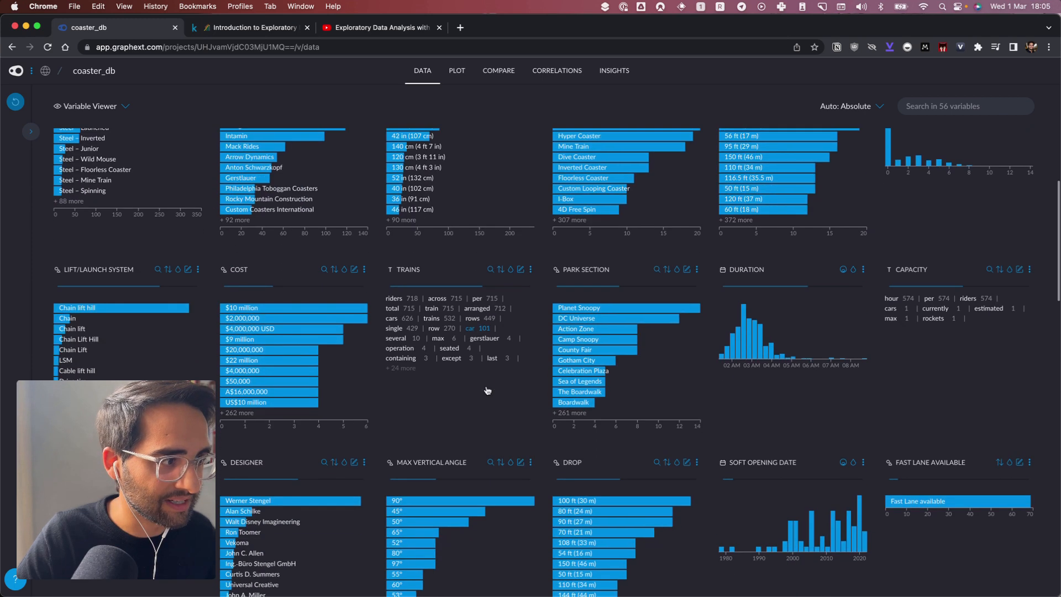
# Look through the remaining variable distribution charts in the Variable Viewer, down to speed, height and G-force.
pyautogui.scroll(-6, 488, 389)
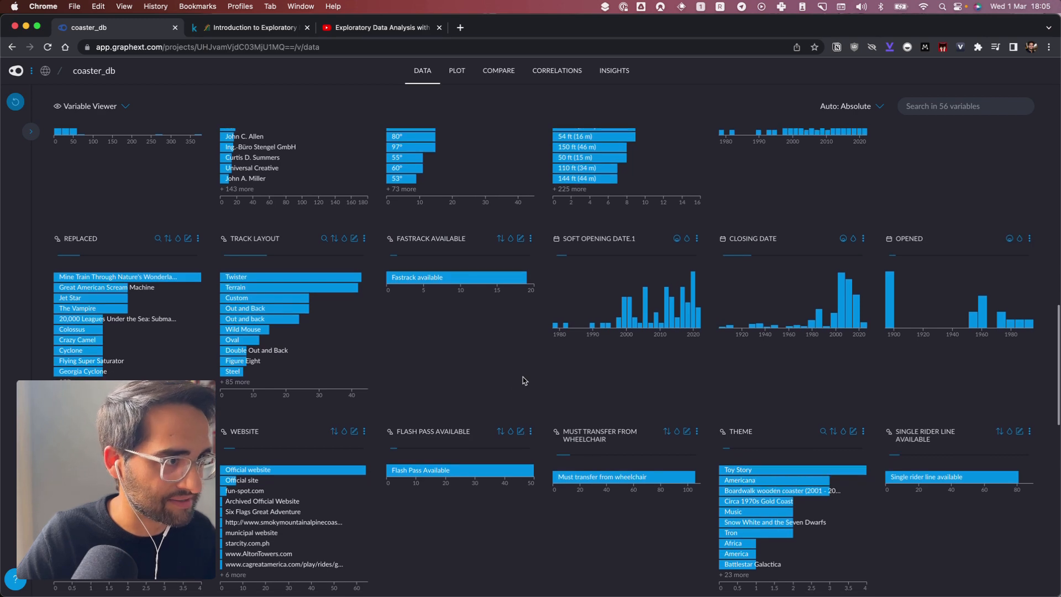
pyautogui.scroll(-13, 521, 381)
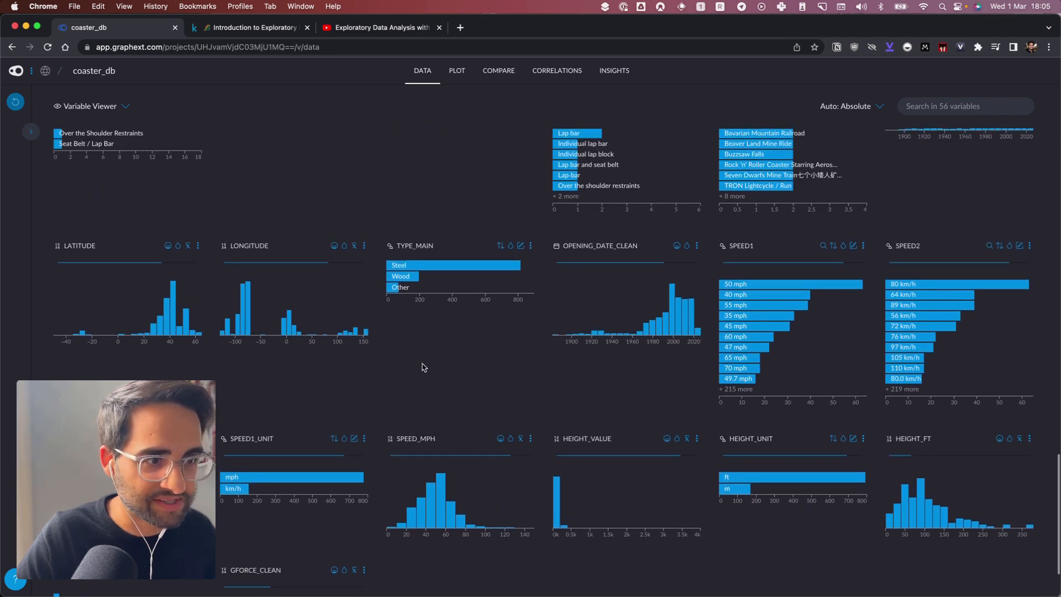
pyautogui.click(521, 438)
pyautogui.scroll(-3, 527, 425)
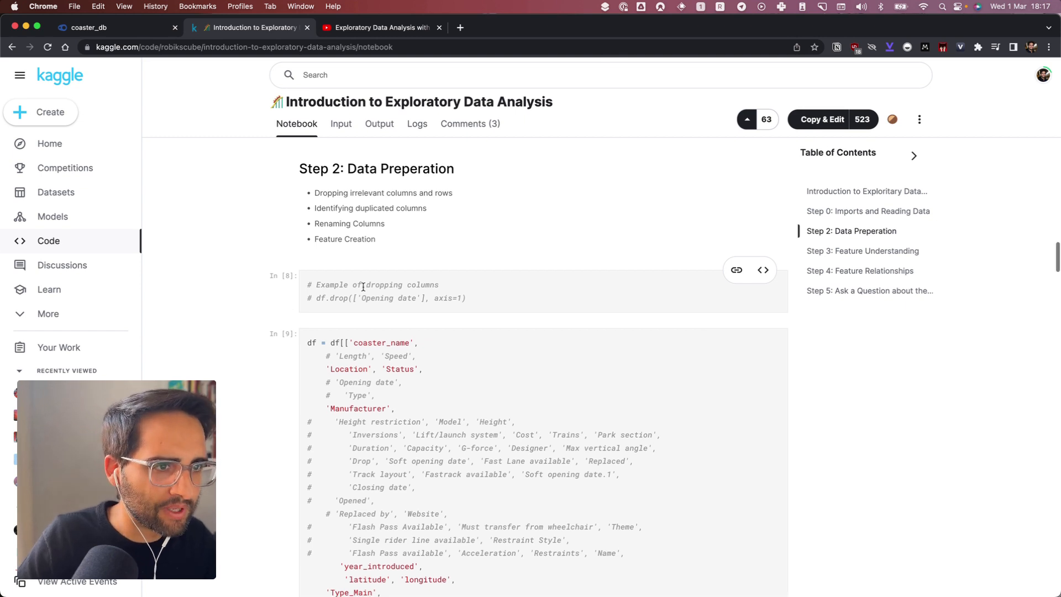
# Read the Kaggle notebook's Step 2 cells on the df.drop example and the list of columns to keep.
pyautogui.scroll(-3, 353, 276)
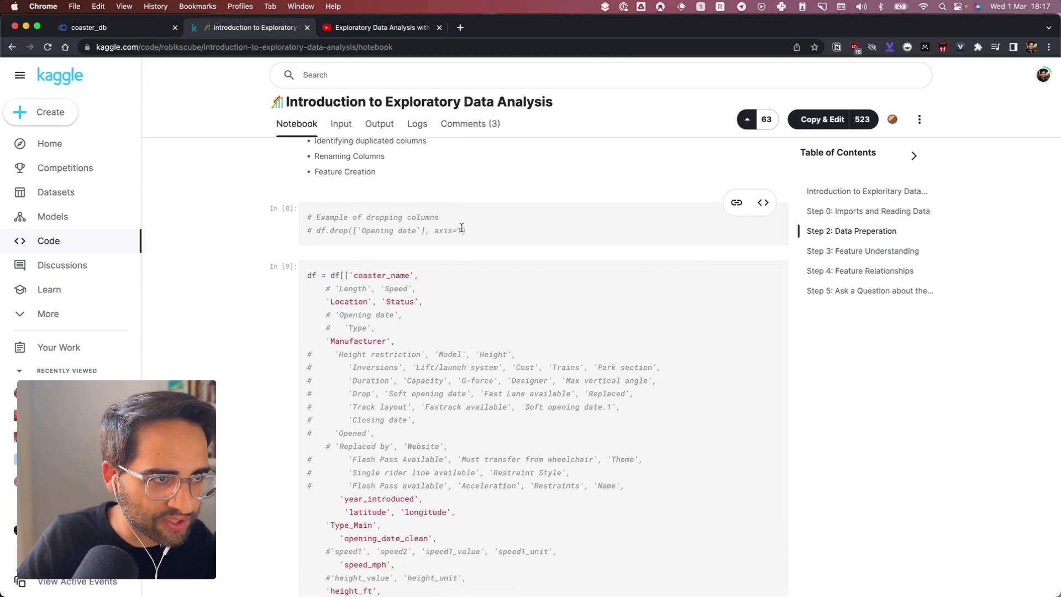
pyautogui.moveTo(464, 231); pyautogui.dragTo(311, 231)
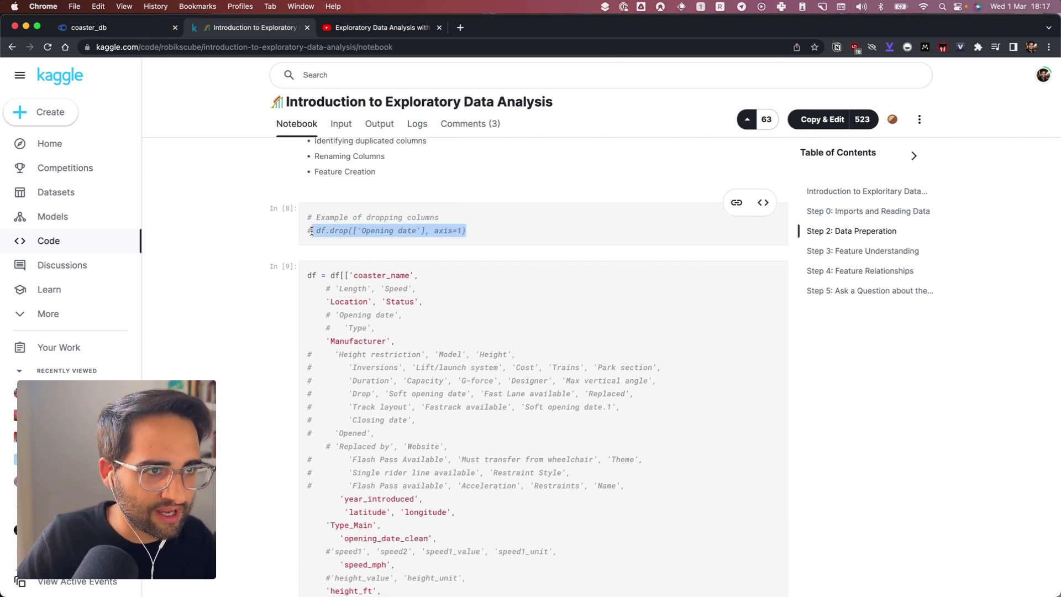
pyautogui.click(399, 231)
pyautogui.scroll(-1, 459, 298)
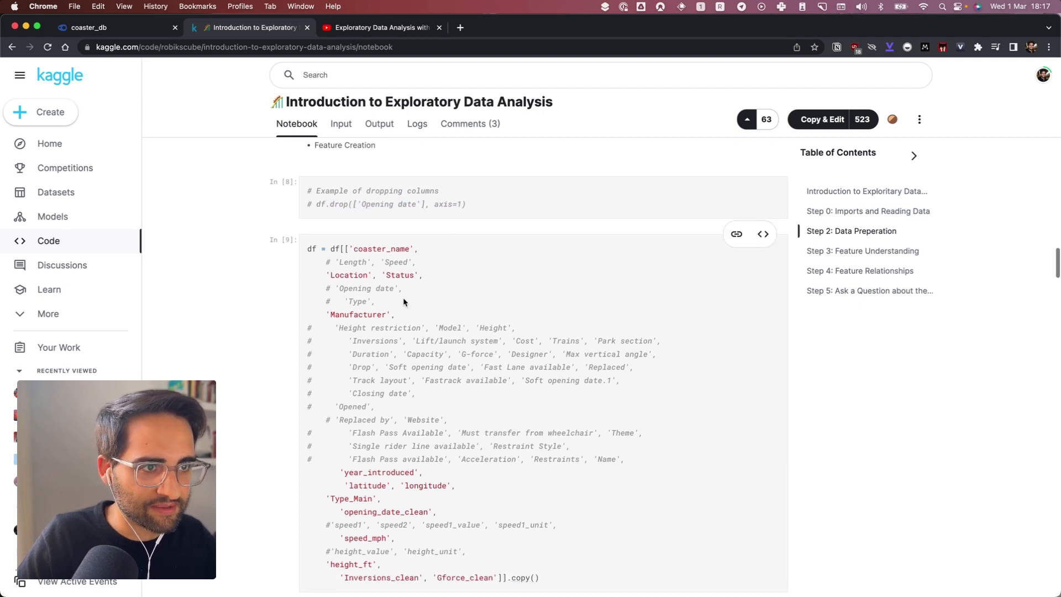
pyautogui.scroll(-1, 403, 310)
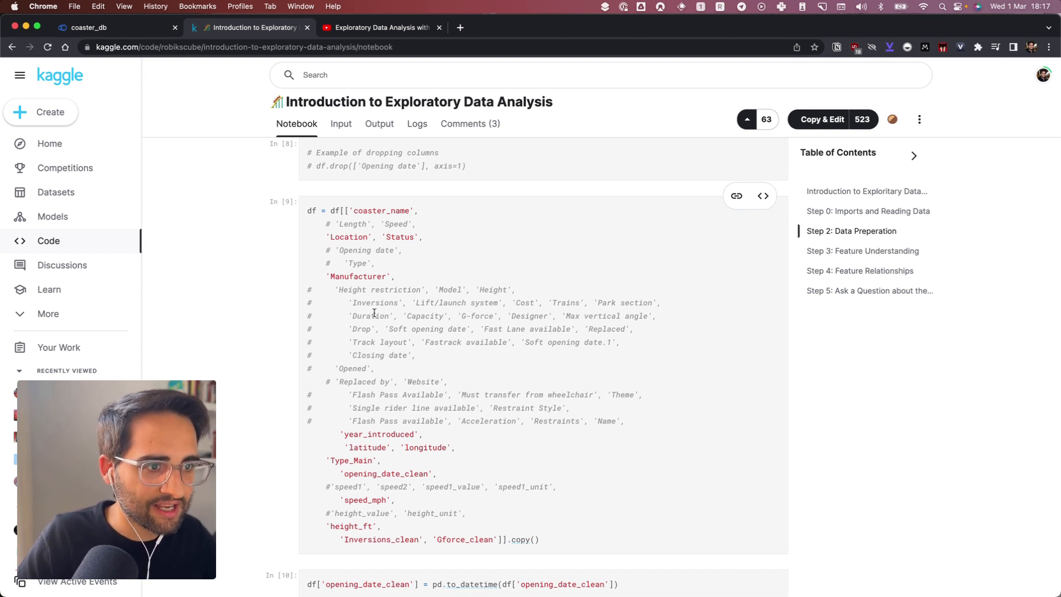
pyautogui.scroll(-2, 372, 369)
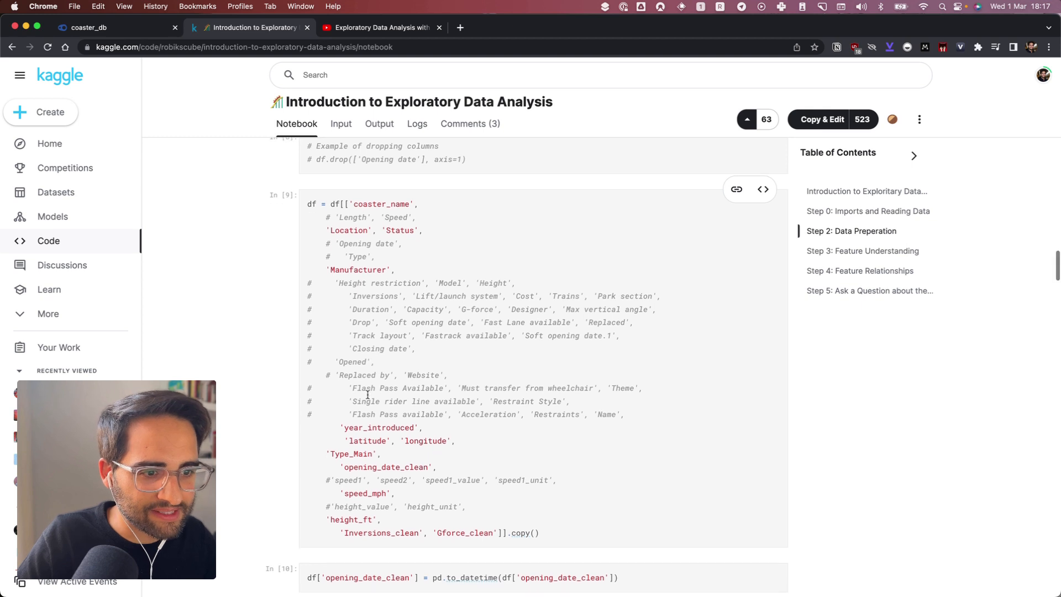
pyautogui.scroll(2, 367, 395)
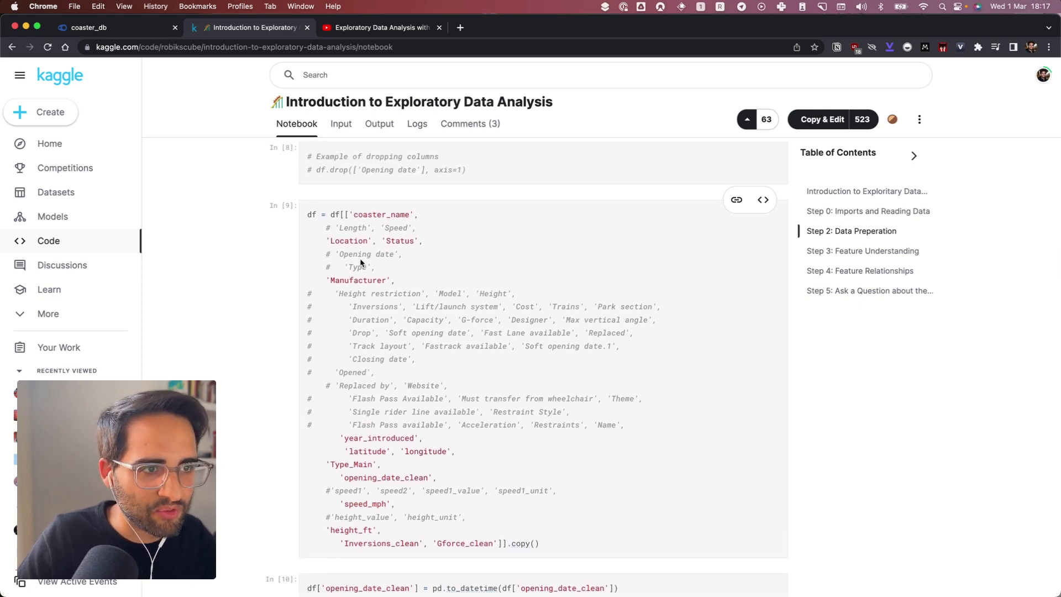
# Review the end of the column selection, the opening_date_clean datetime conversion and the column renaming code in the notebook.
pyautogui.scroll(-6, 369, 395)
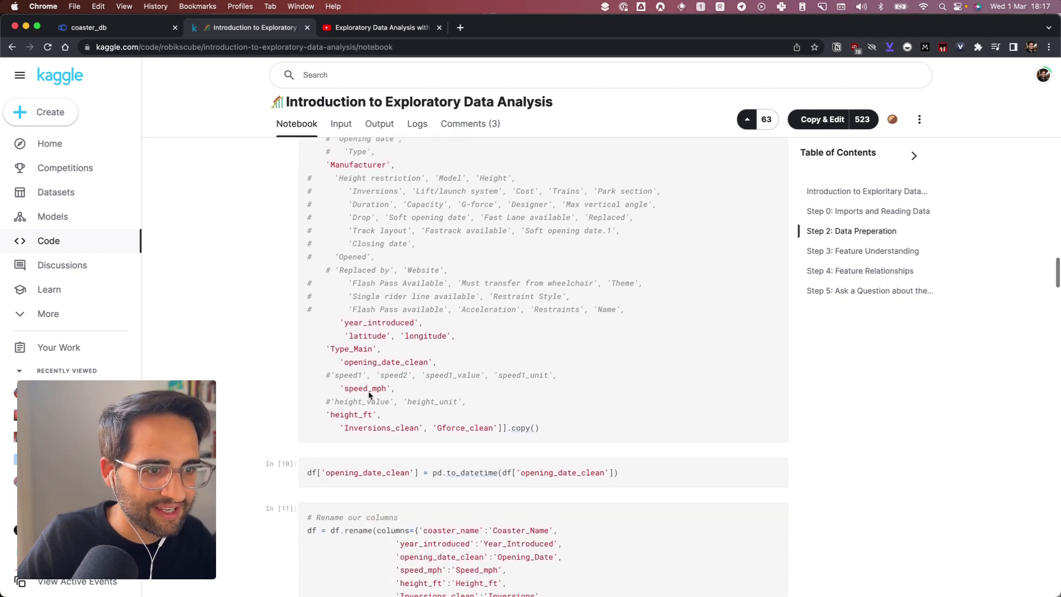
pyautogui.scroll(-4, 369, 394)
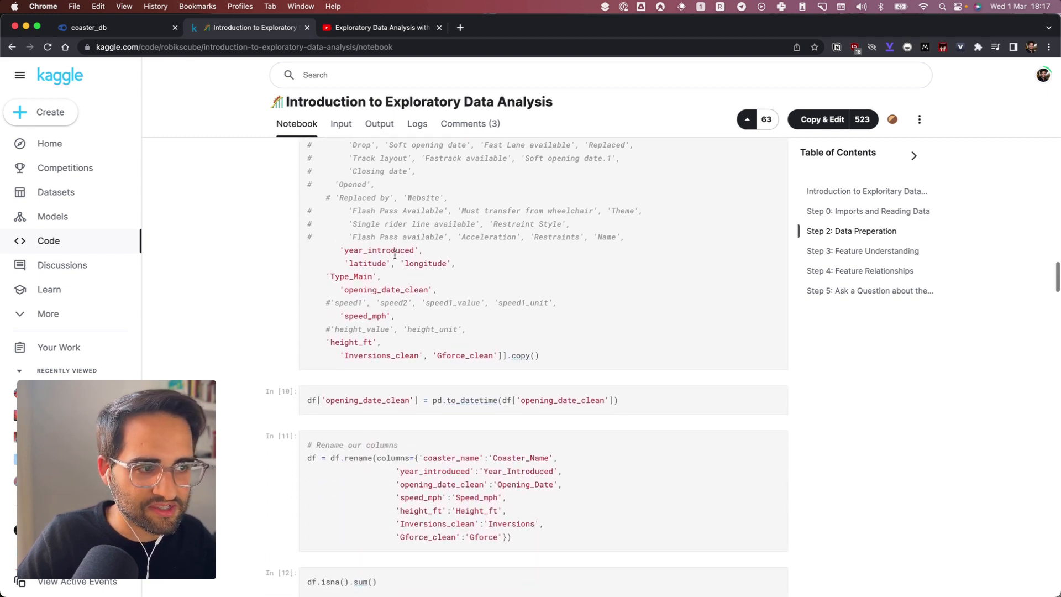
pyautogui.scroll(-5, 395, 255)
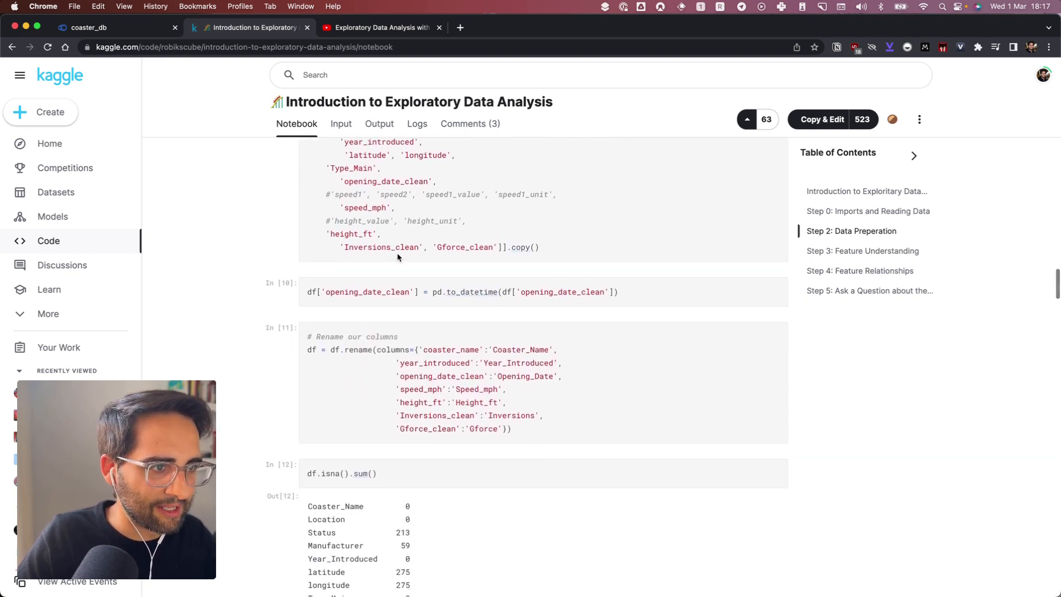
pyautogui.scroll(4, 397, 257)
pyautogui.scroll(-2, 478, 333)
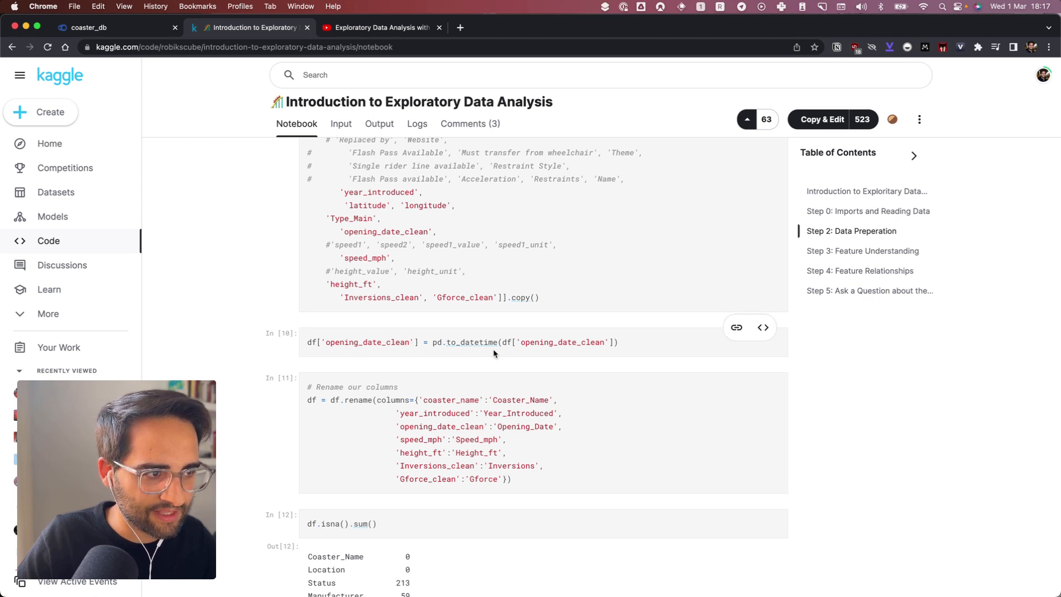
pyautogui.scroll(5, 493, 352)
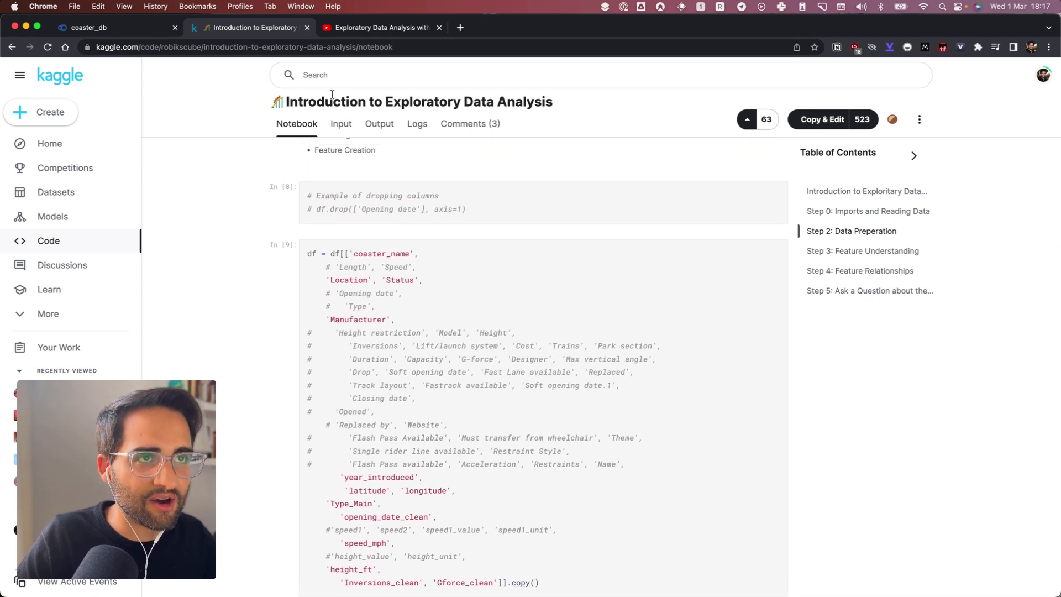
# Switch to the coaster_db project in Graphext, find the Opening date variable and inspect its available options.
pyautogui.click(109, 29)
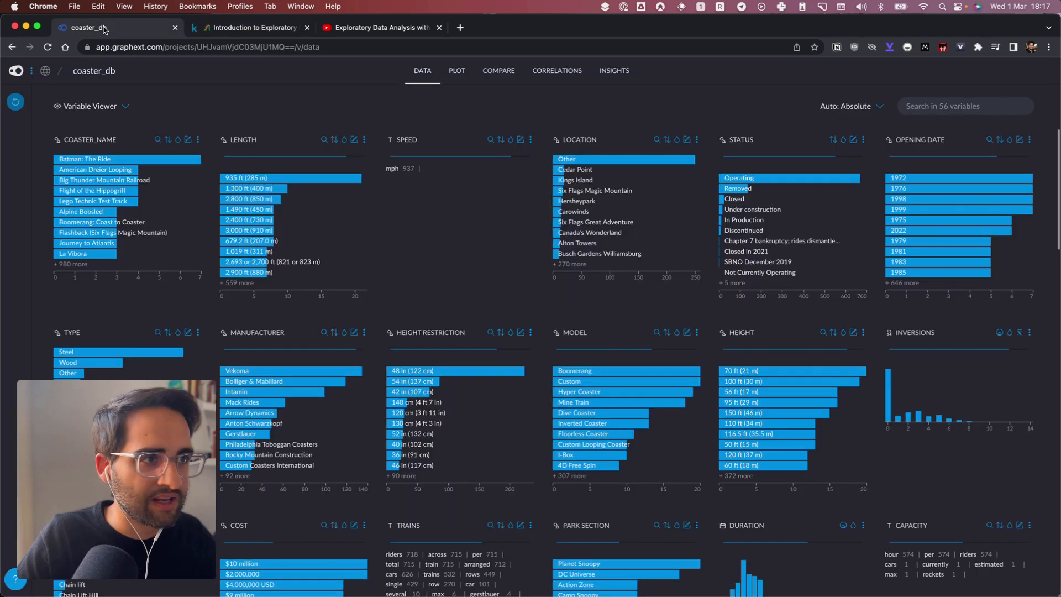
pyautogui.click(970, 105)
pyautogui.write('ope')
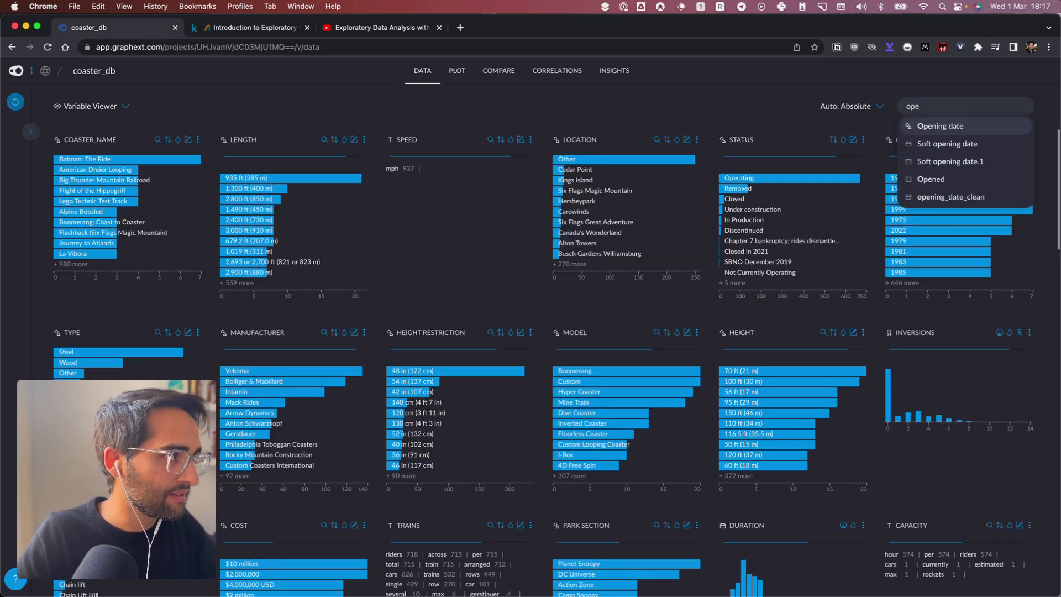
pyautogui.press('Return')
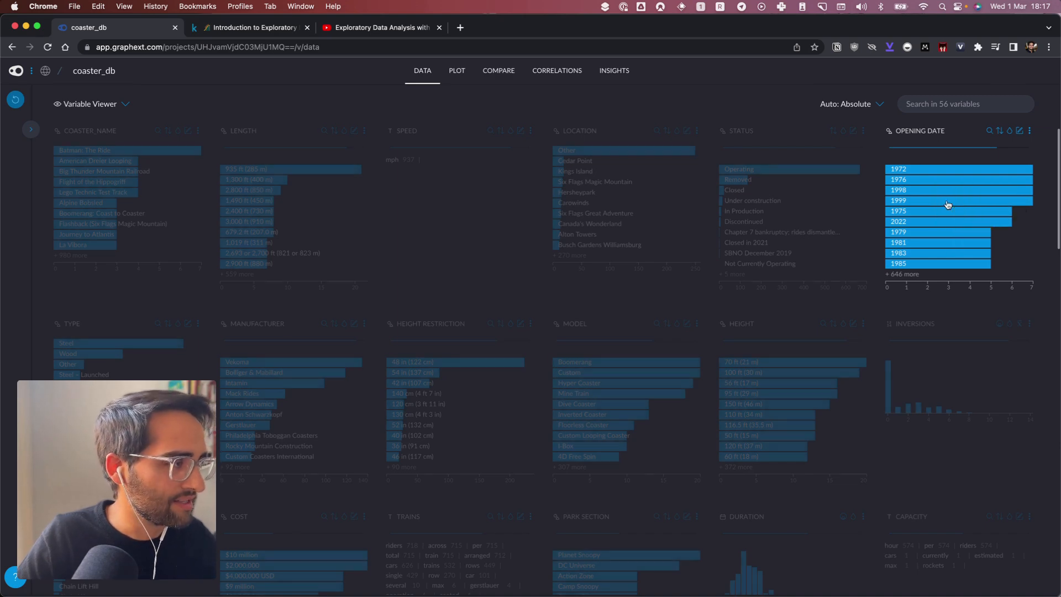
pyautogui.click(1031, 131)
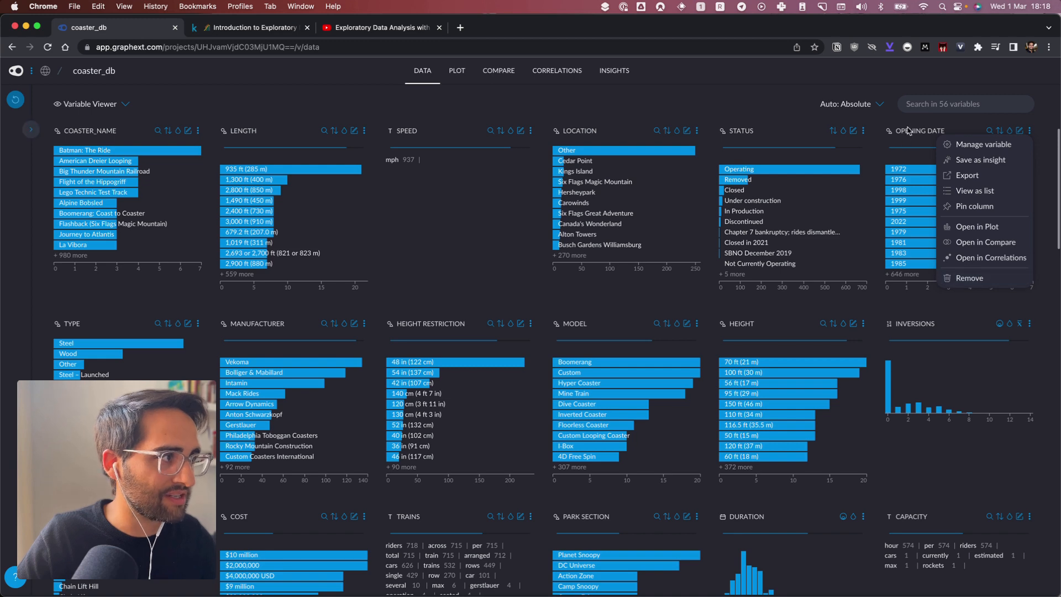
pyautogui.click(934, 126)
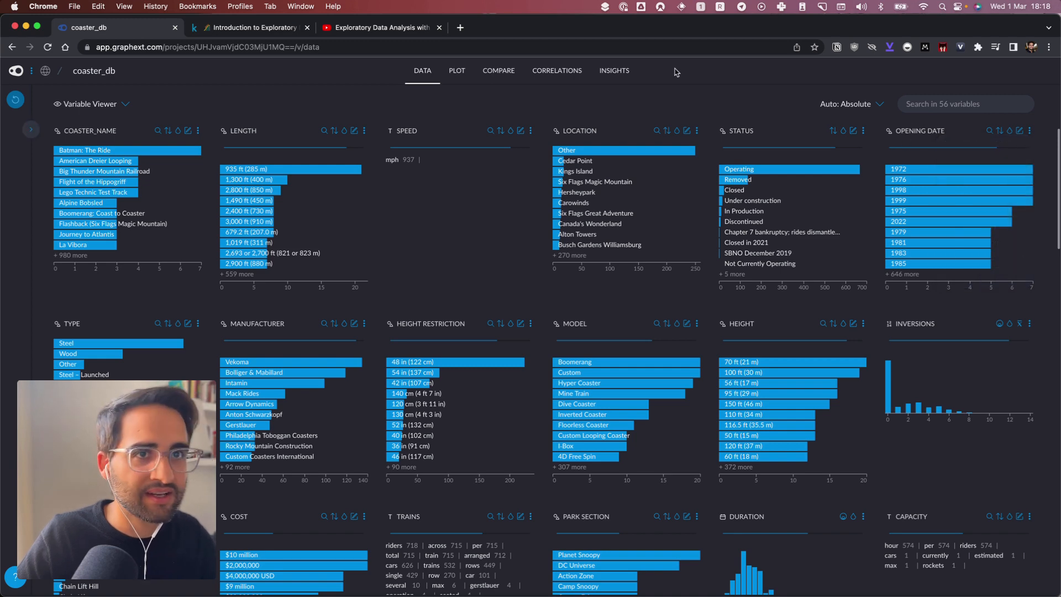
# Switch to the Variable Manager and hide the Opening date, Speed and Length variables.
pyautogui.click(121, 103)
pyautogui.click(93, 118)
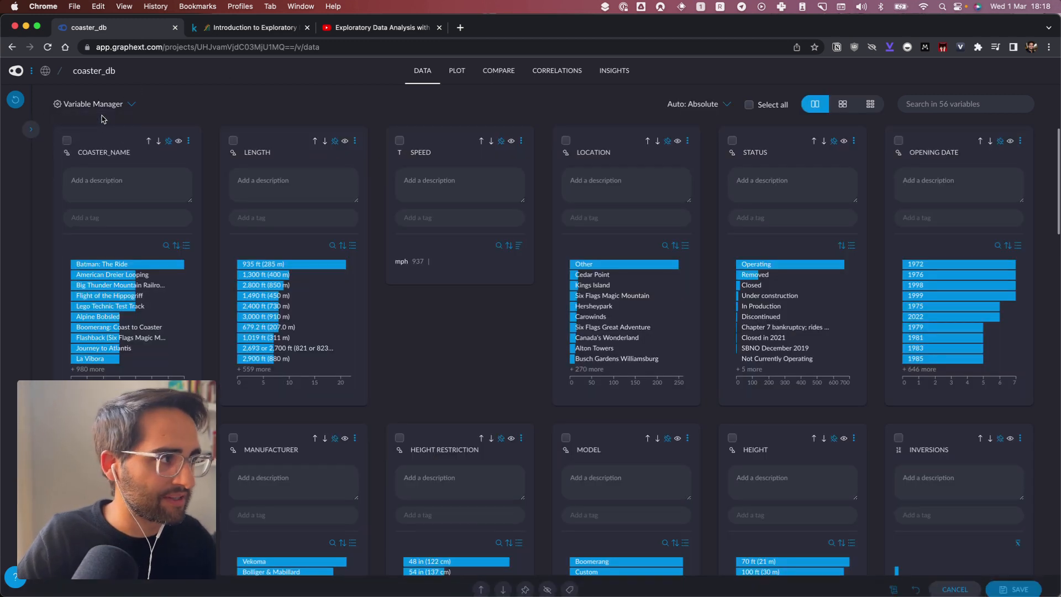
pyautogui.click(1011, 140)
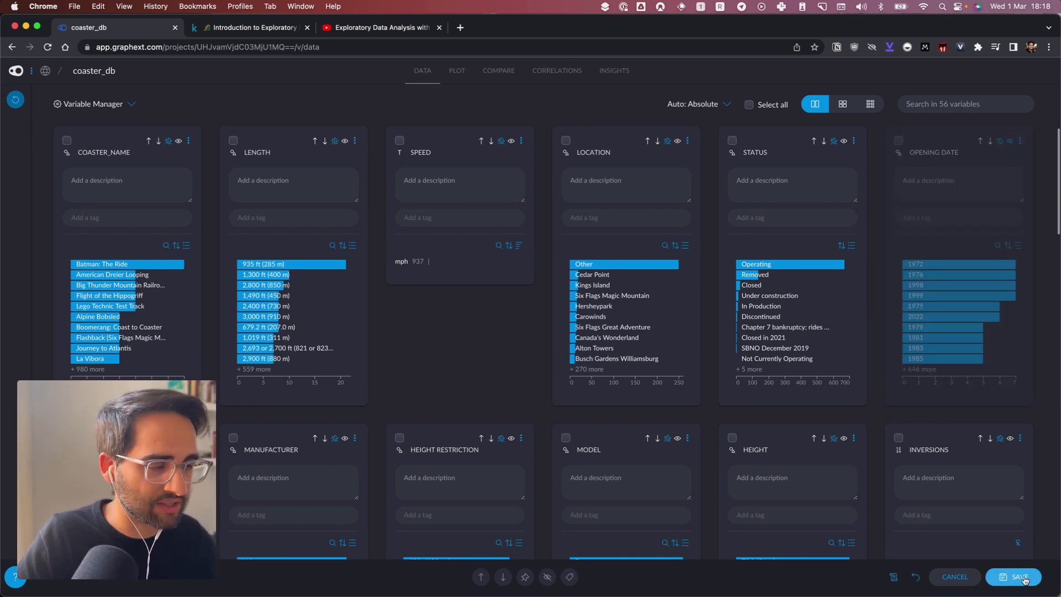
pyautogui.click(511, 141)
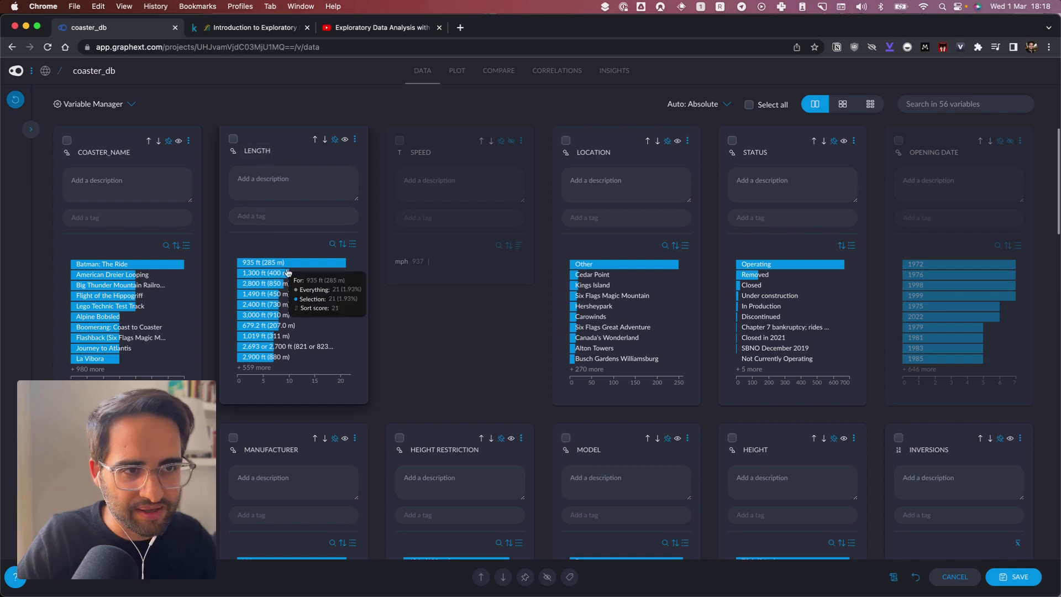
pyautogui.click(346, 140)
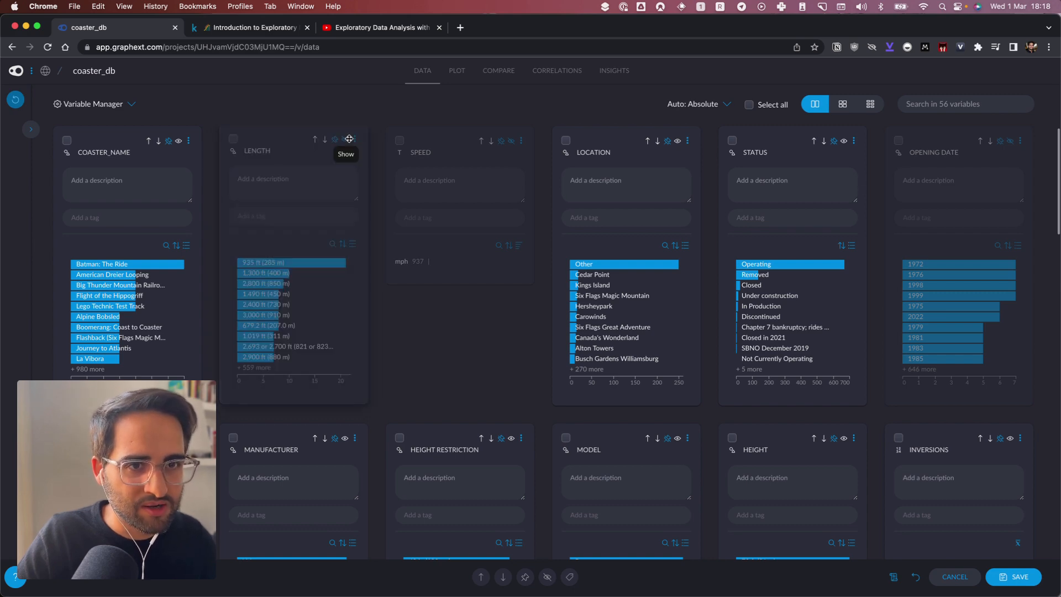
# Hide the Height Restriction and Height variables as well, and save the variable changes.
pyautogui.scroll(-5, 685, 351)
pyautogui.scroll(2, 685, 350)
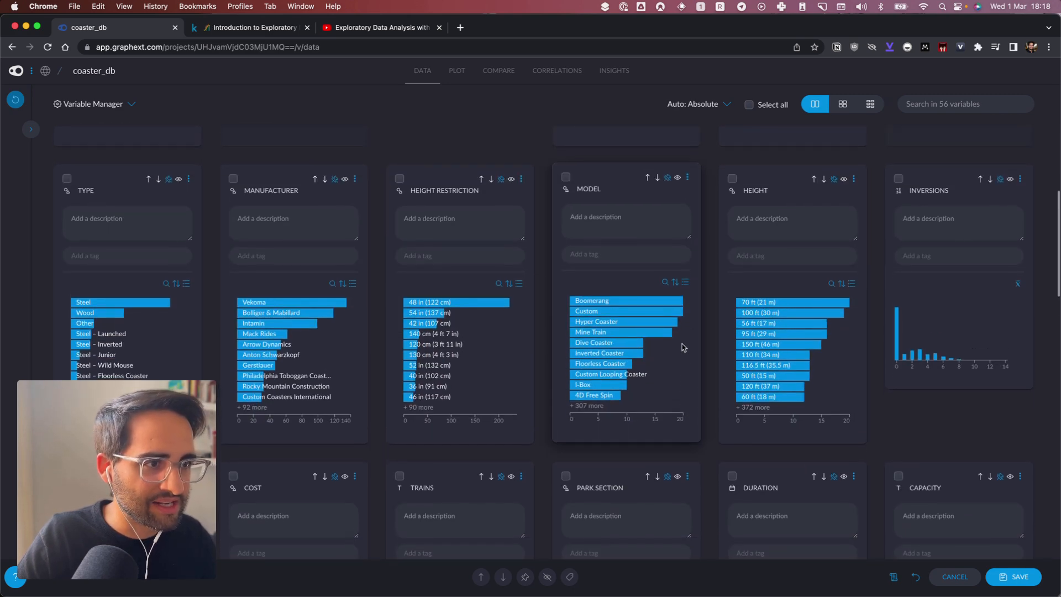
pyautogui.click(502, 193)
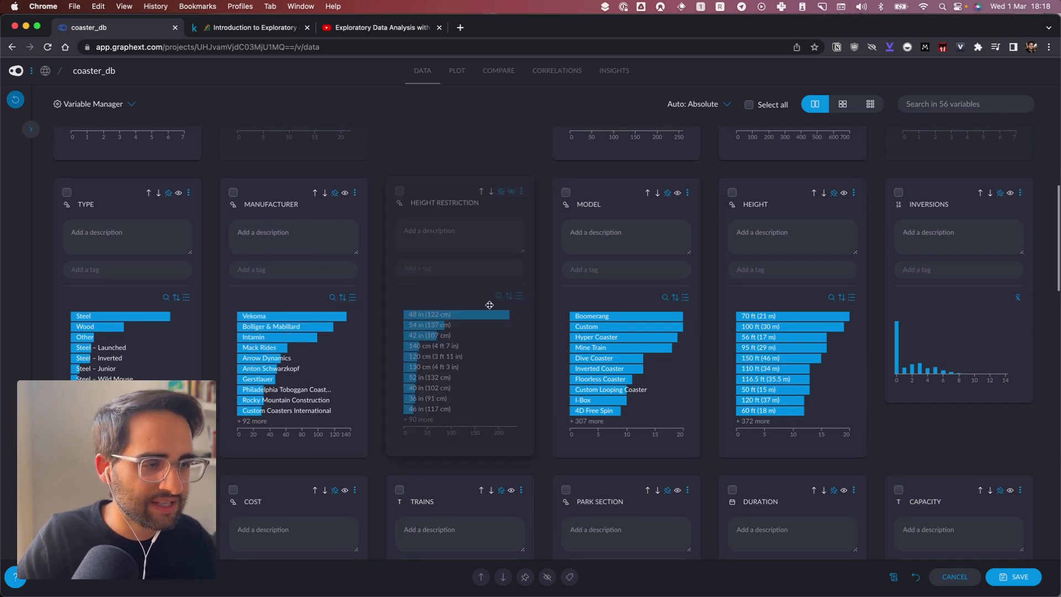
pyautogui.scroll(-1, 363, 382)
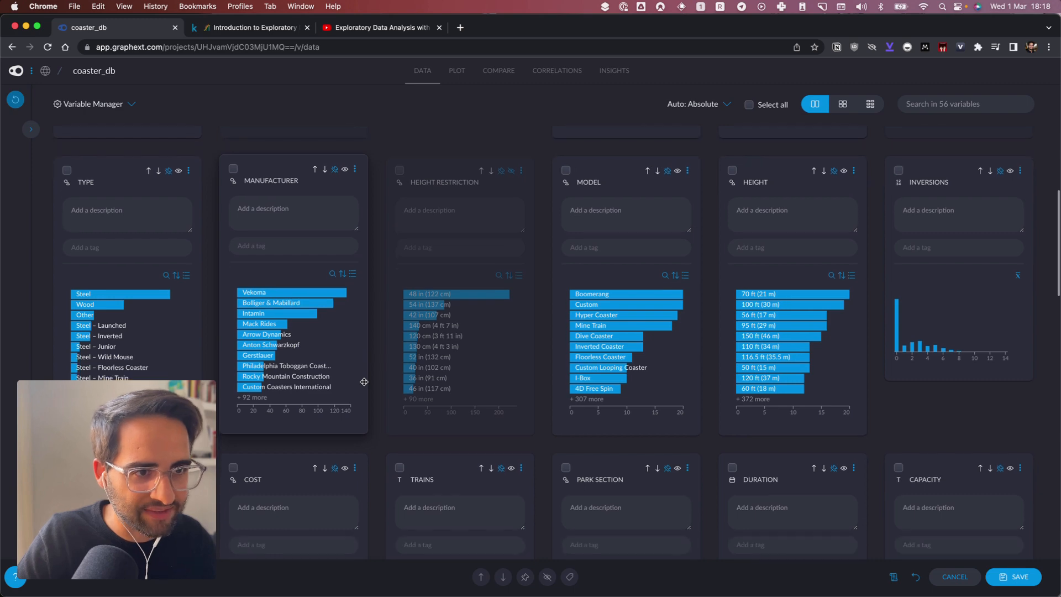
pyautogui.click(844, 176)
pyautogui.scroll(-6, 817, 363)
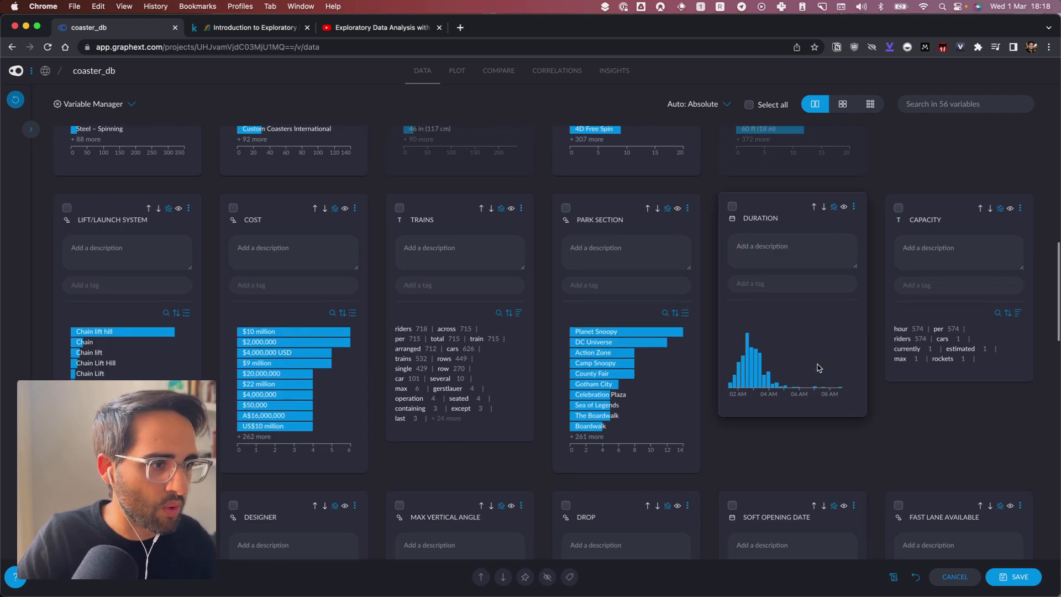
pyautogui.click(1015, 576)
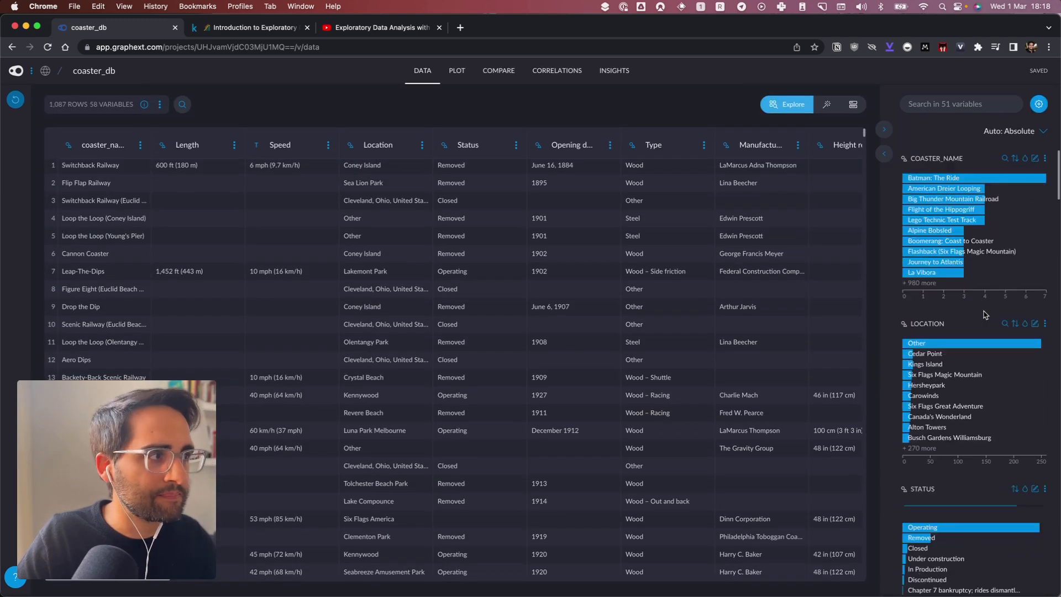
# Return to the Kaggle notebook and examine the pd.to_datetime cell for opening_date_clean and the rename cell below it.
pyautogui.click(220, 27)
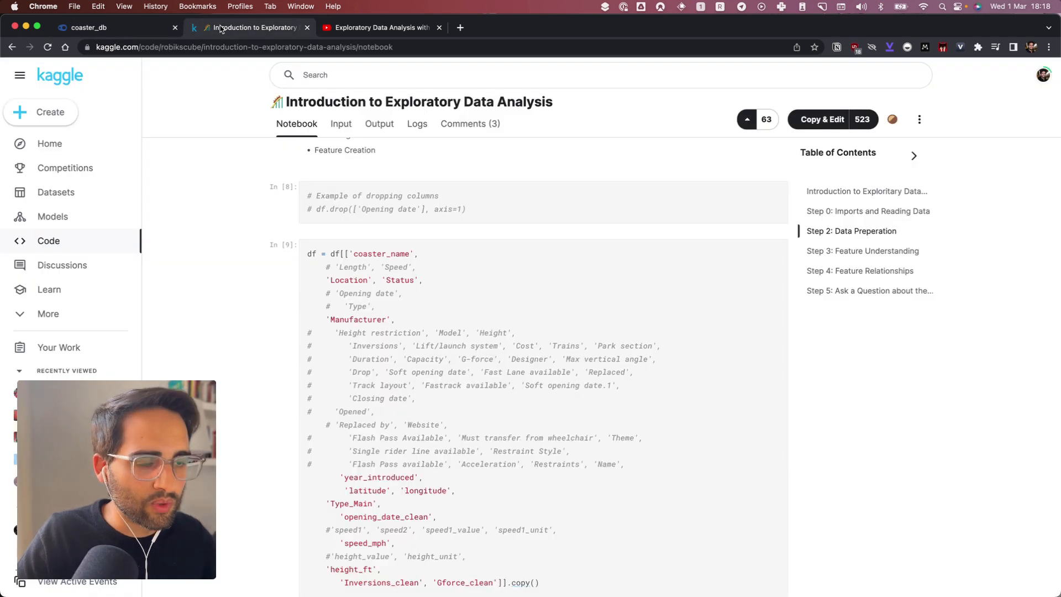
pyautogui.scroll(-8, 265, 429)
pyautogui.scroll(3, 265, 429)
pyautogui.scroll(-1, 268, 424)
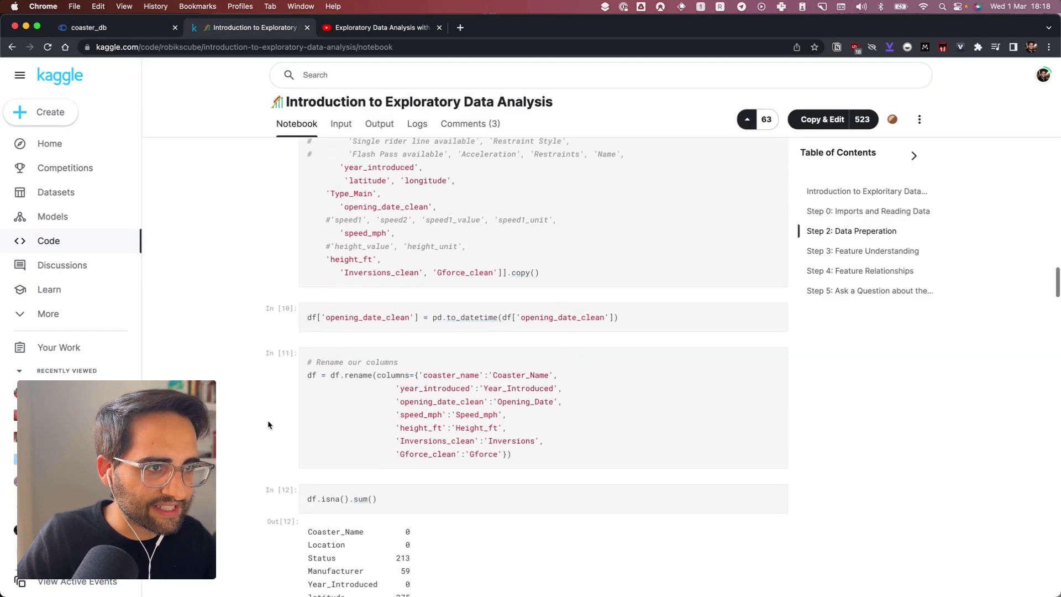
pyautogui.scroll(1, 268, 424)
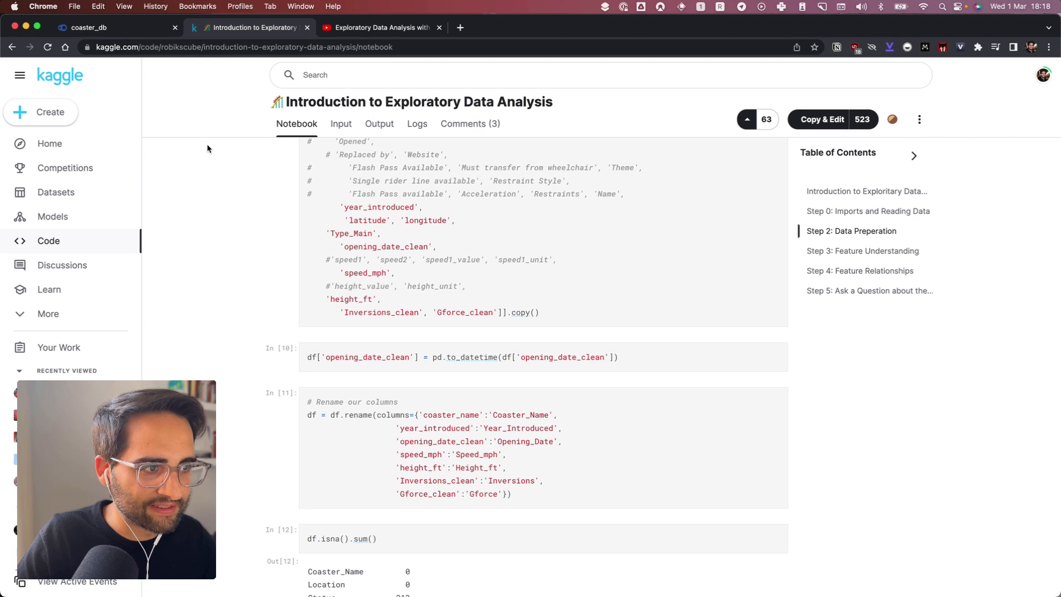
# Switch back to the Graphext project, locate the opening_date_clean variable and check its data type.
pyautogui.click(131, 32)
pyautogui.click(963, 101)
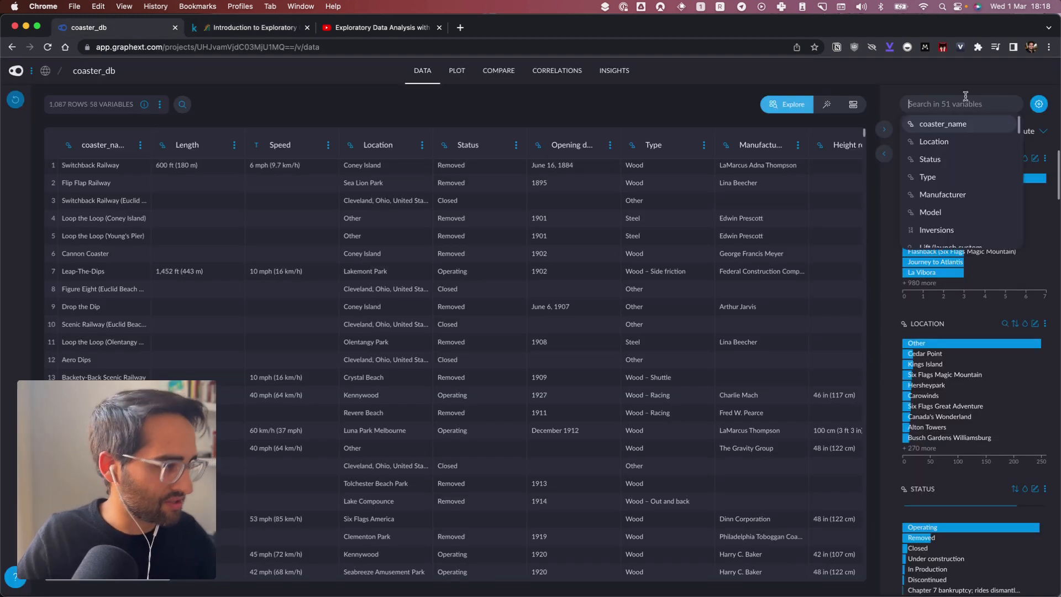
pyautogui.write('opening')
pyautogui.press('Down')
pyautogui.press('Down')
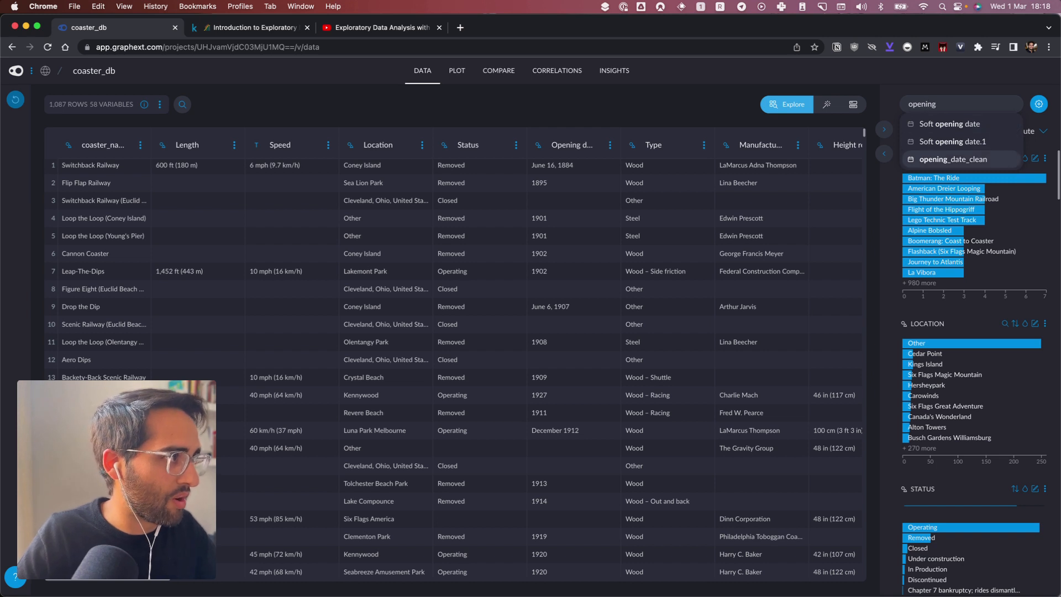
pyautogui.press('Return')
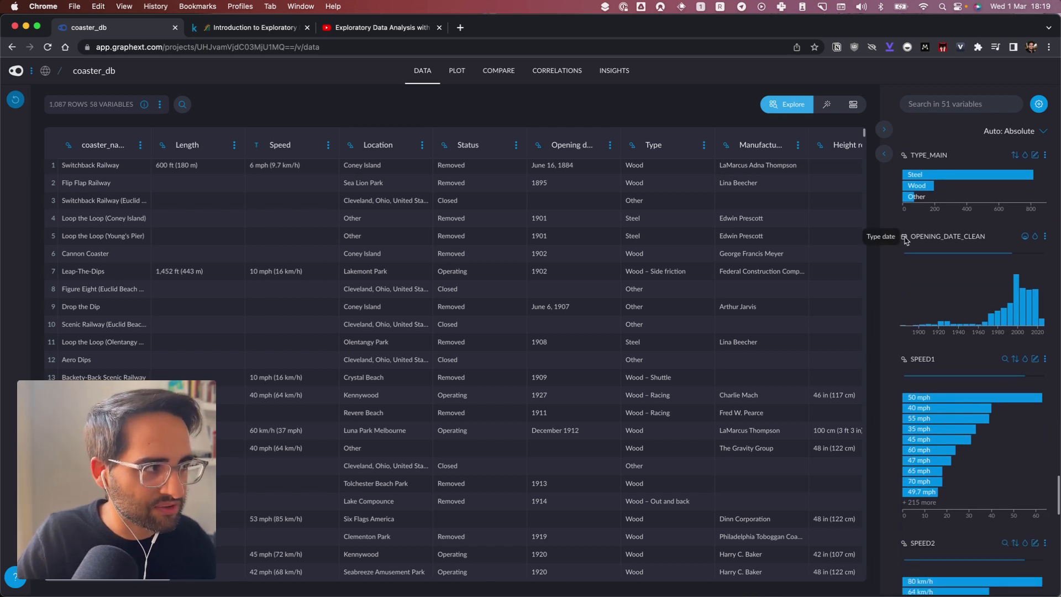
# Find the opening_date_clean column in the data table by searching the variables for "openin".
pyautogui.click(181, 104)
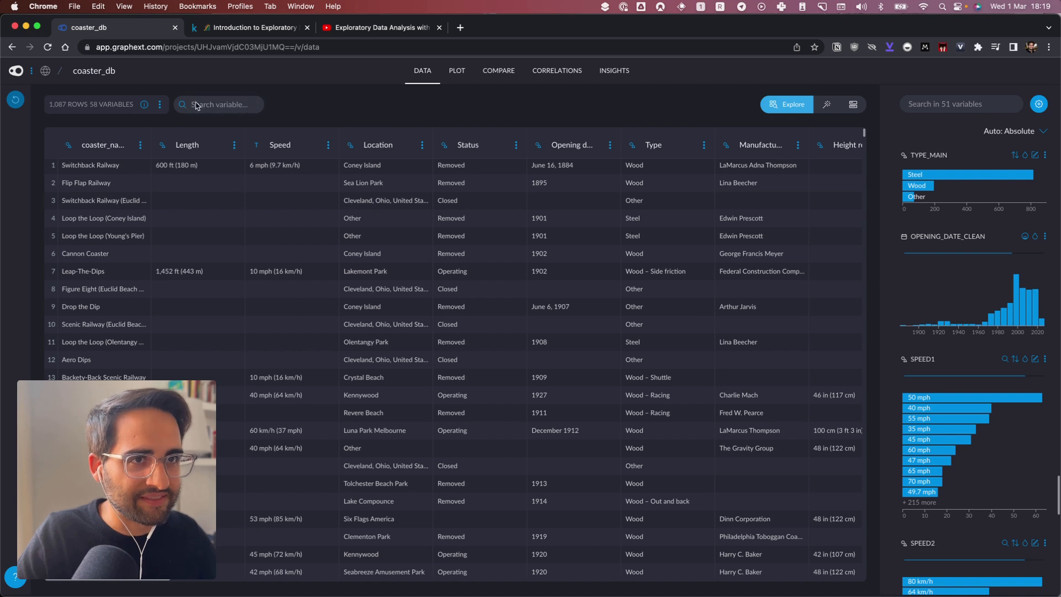
pyautogui.write('openin')
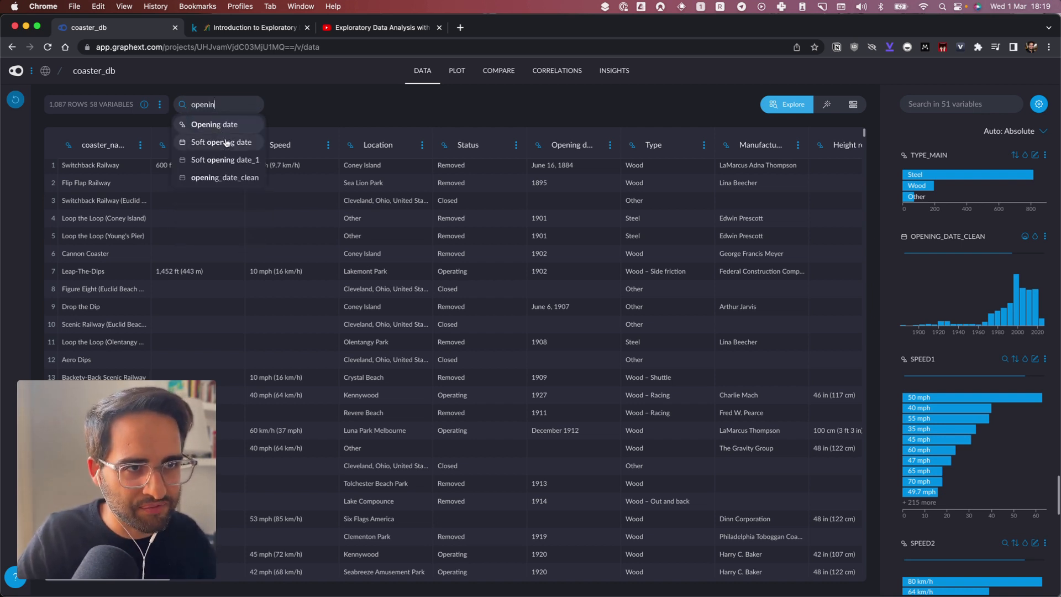
pyautogui.click(223, 177)
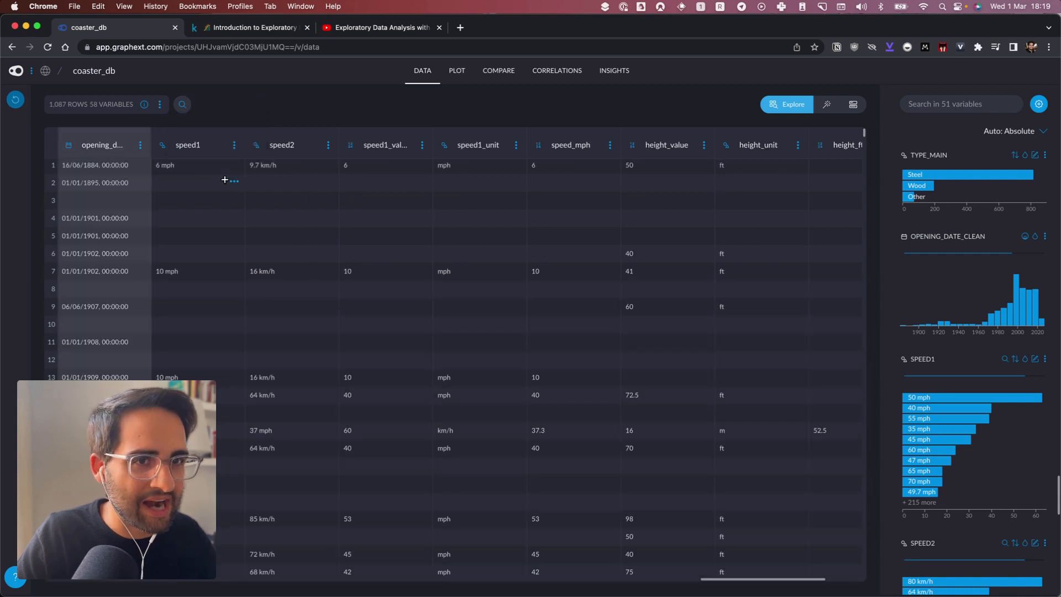
# Try casting the opening_date_clean column to the category type, and discard the change without saving.
pyautogui.click(173, 146)
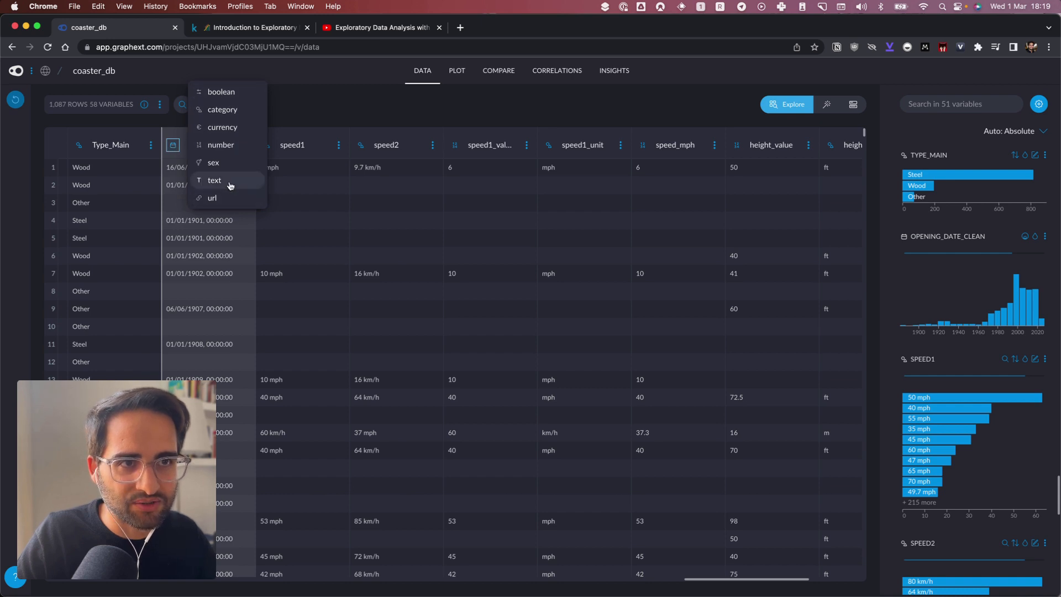
pyautogui.click(223, 110)
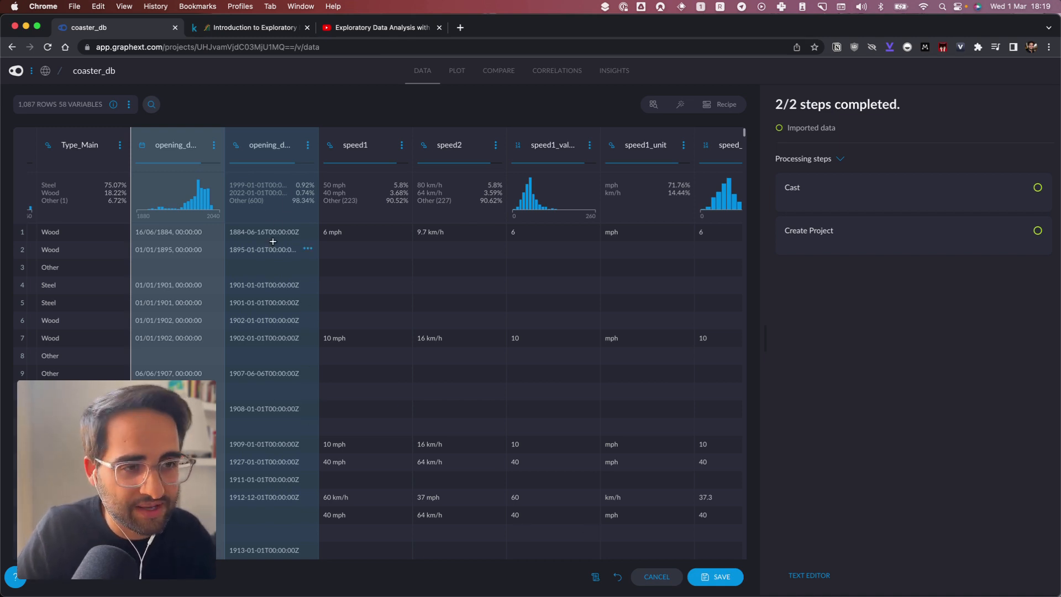
pyautogui.click(651, 580)
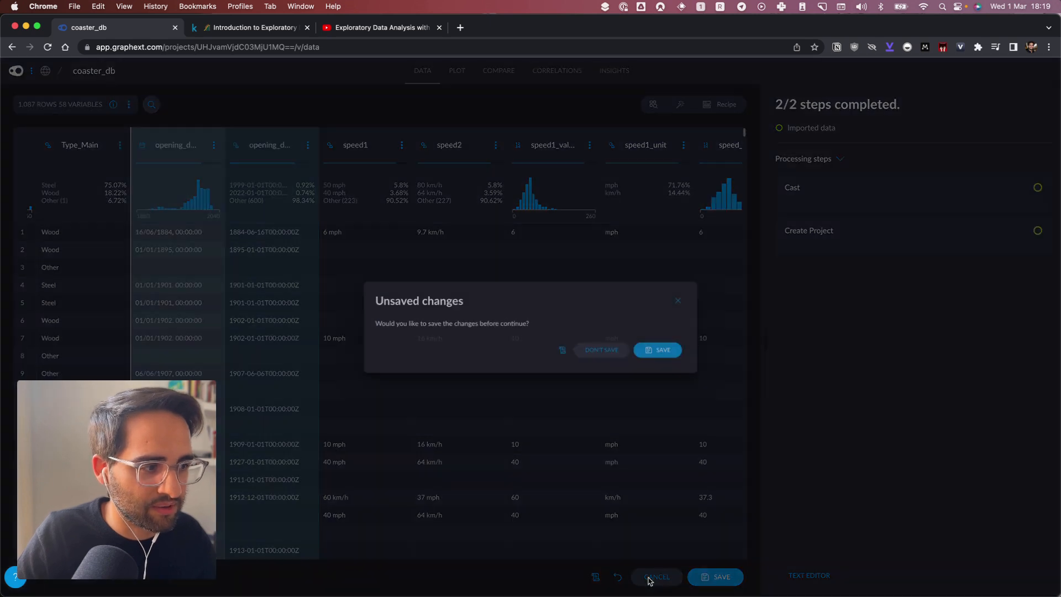
pyautogui.click(616, 354)
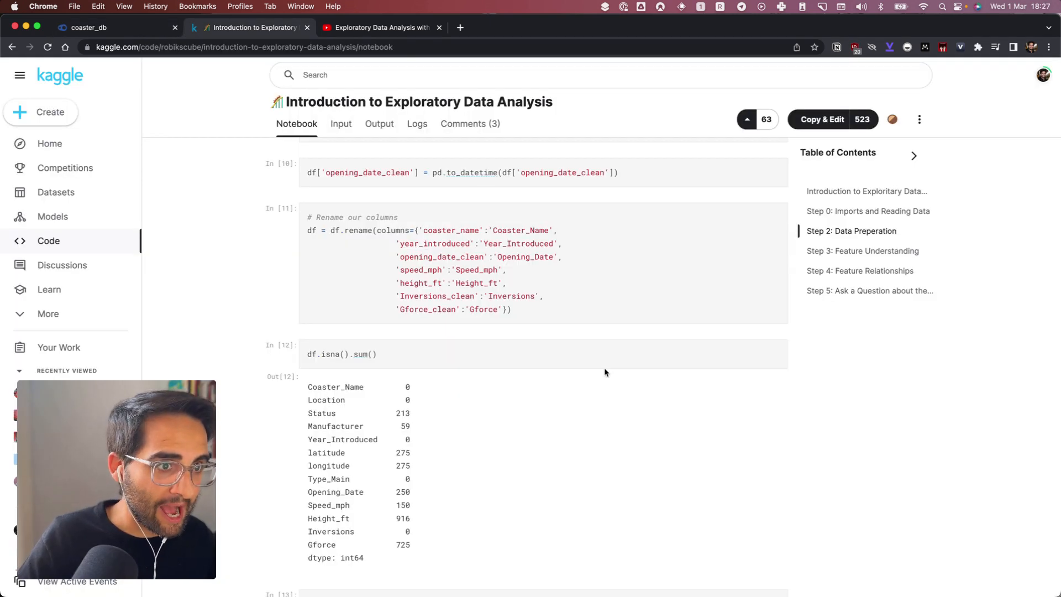
# Examine the column-renaming and df.isna().sum() cells in the Kaggle notebook, and return to the Graphext project.
pyautogui.scroll(-3, 559, 422)
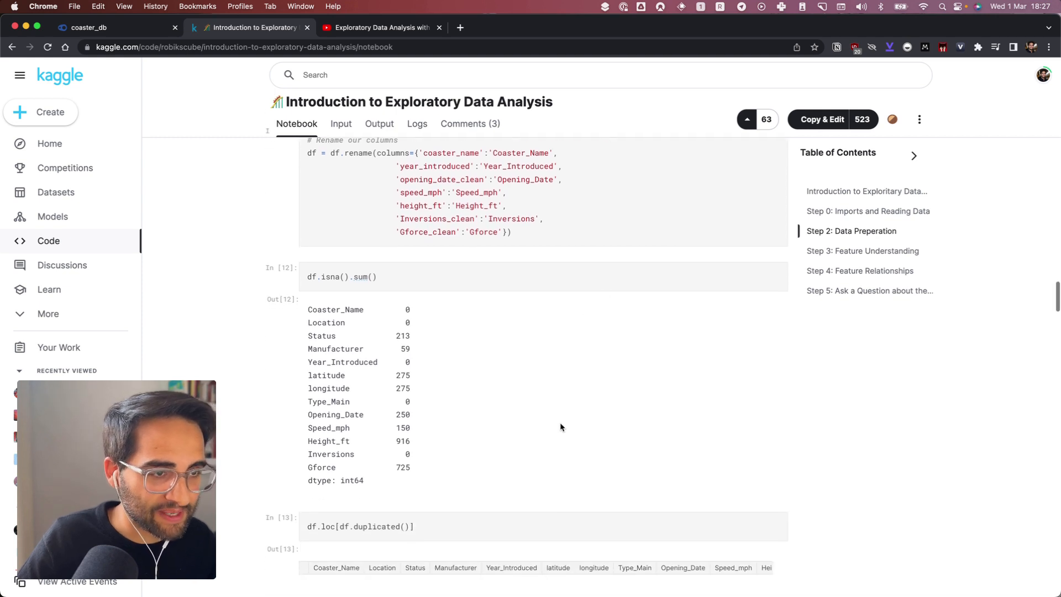
pyautogui.scroll(2, 556, 418)
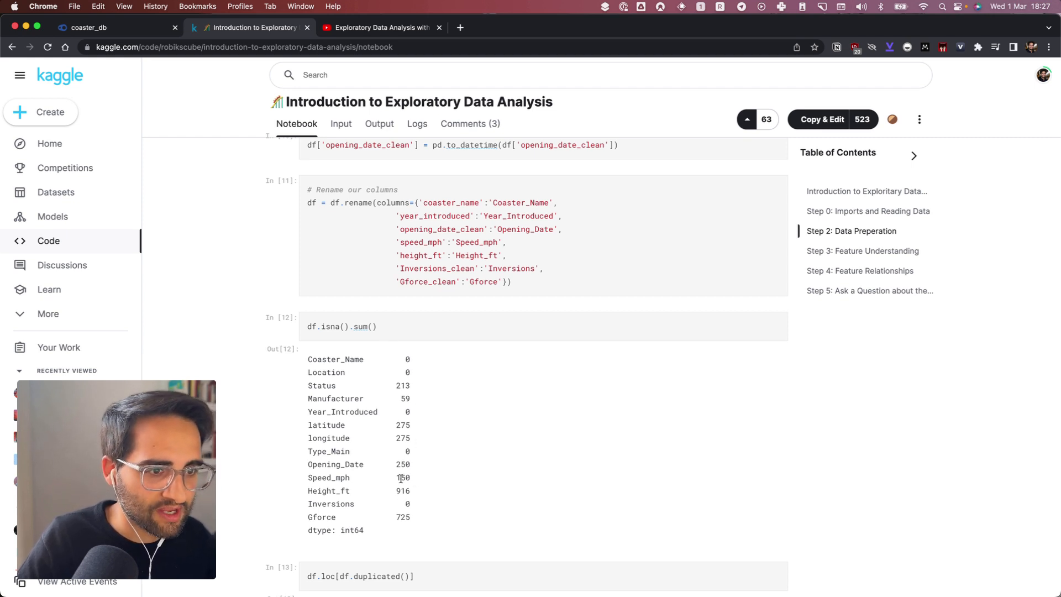
pyautogui.hotkey('ctrl', 'shift', 'Tab')
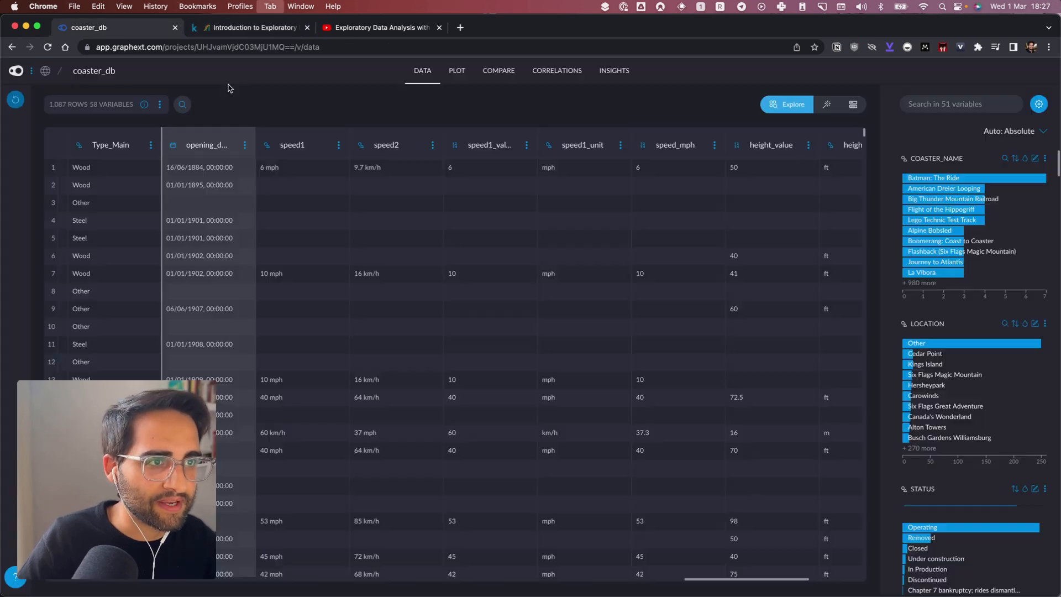
# Rename the coaster_name variable as "Coaster Name" in the Variable Manager and save the change.
pyautogui.click(1039, 104)
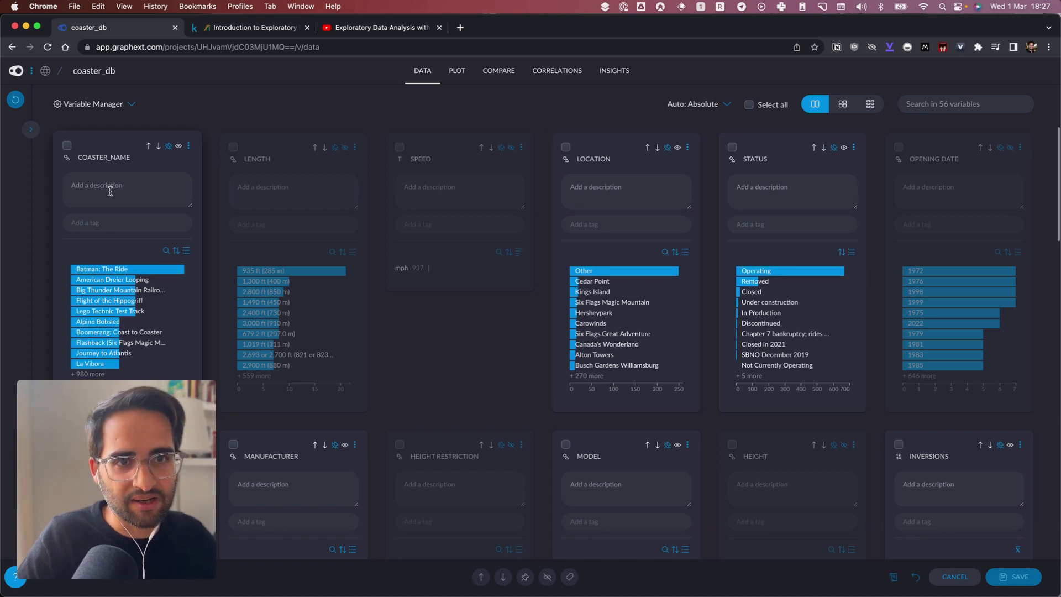
pyautogui.click(114, 158)
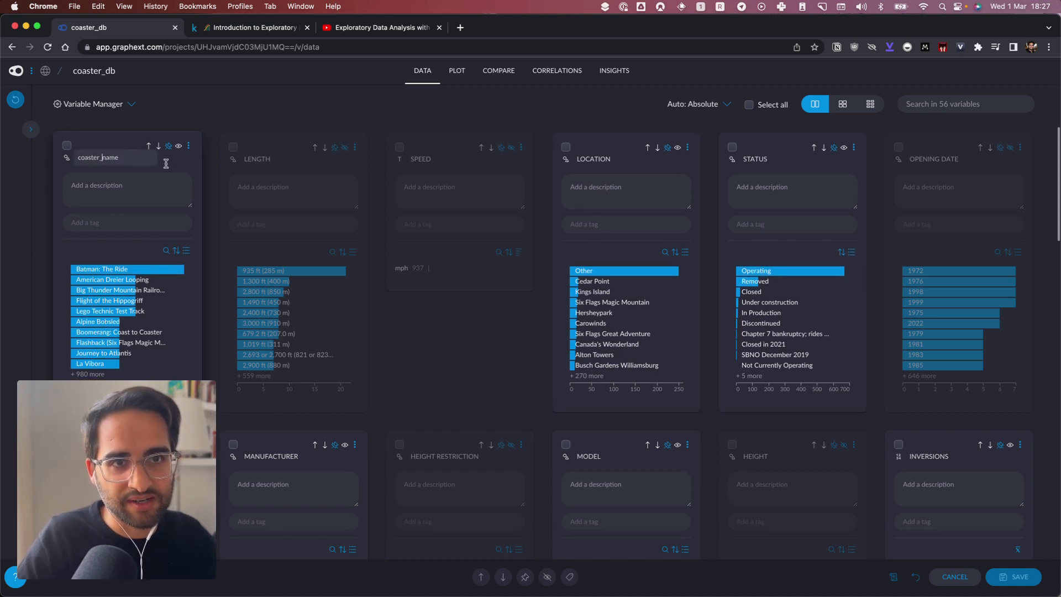
pyautogui.press('BackSpace')
pyautogui.press('Delete')
pyautogui.write('N')
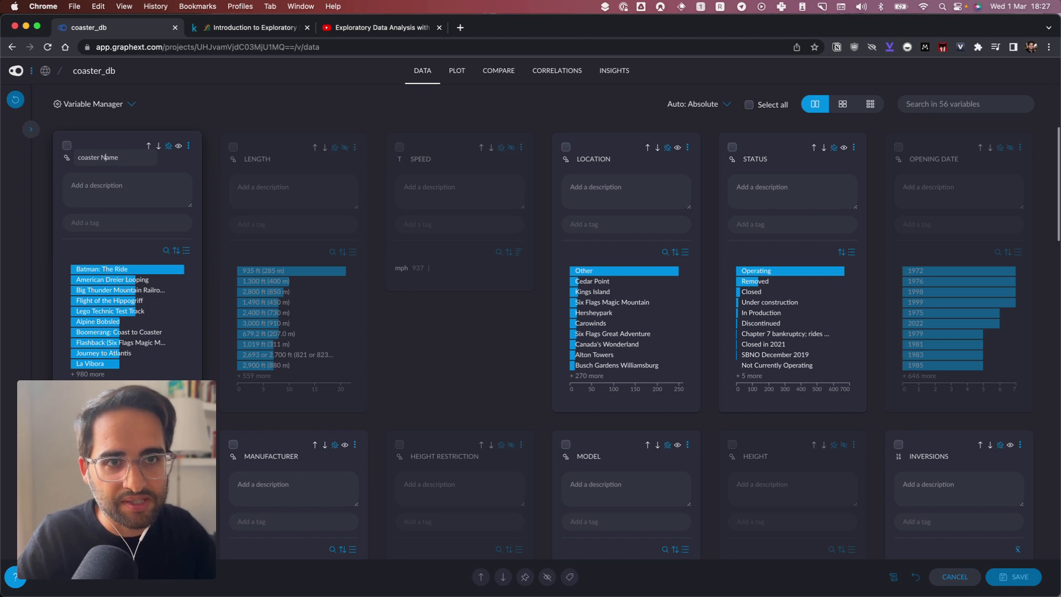
pyautogui.press('Left')
pyautogui.press('Left')
pyautogui.press('Left')
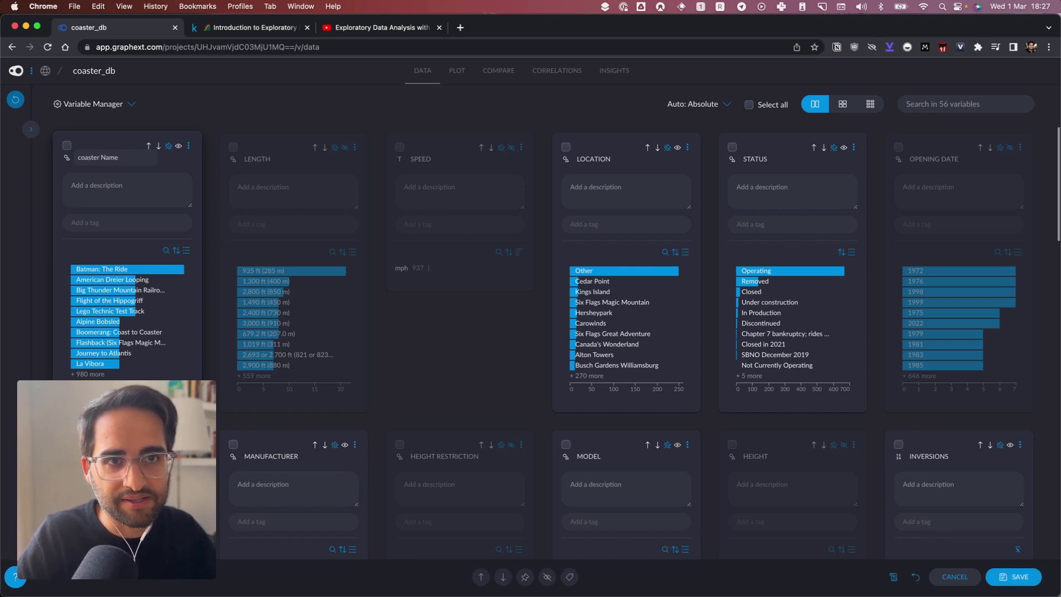
pyautogui.press('Home')
pyautogui.press('Delete')
pyautogui.write('C')
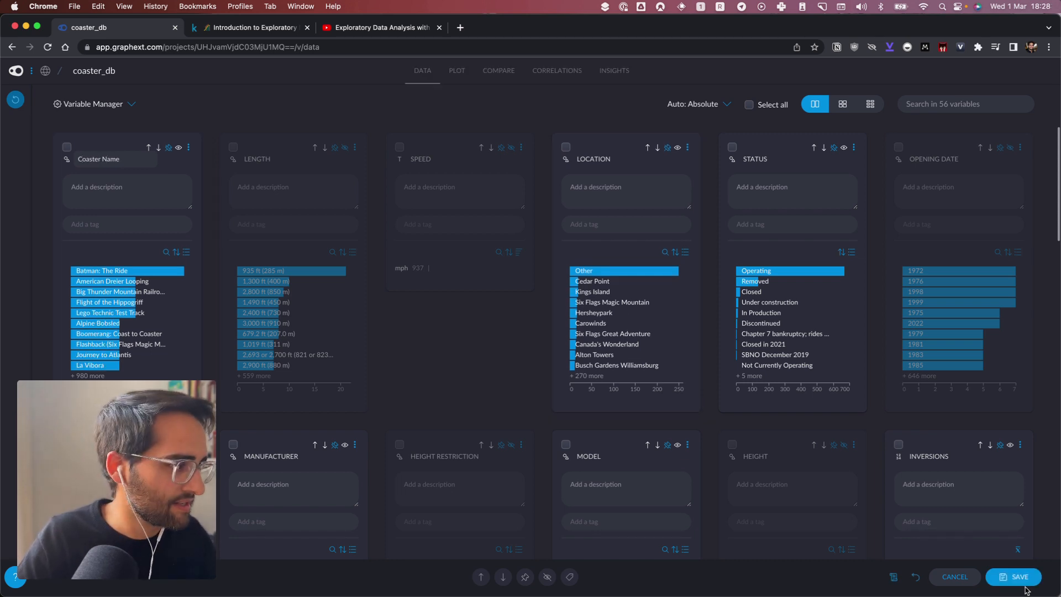
pyautogui.click(1016, 578)
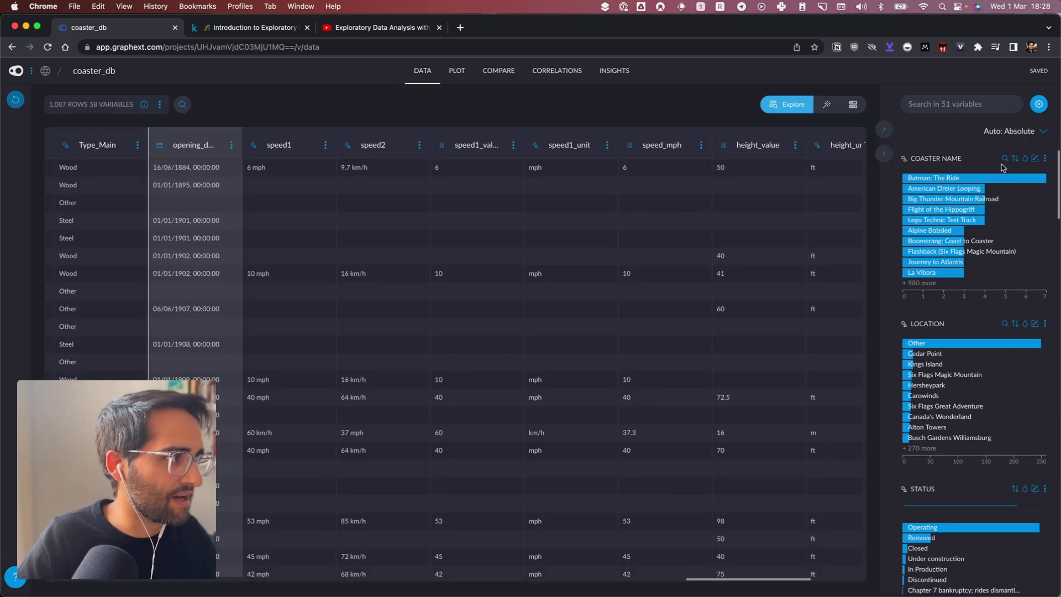
# Check the Status variable's valid and null row counts, and look over the variables below it, including Manufacturer and Model.
pyautogui.moveTo(958, 273)
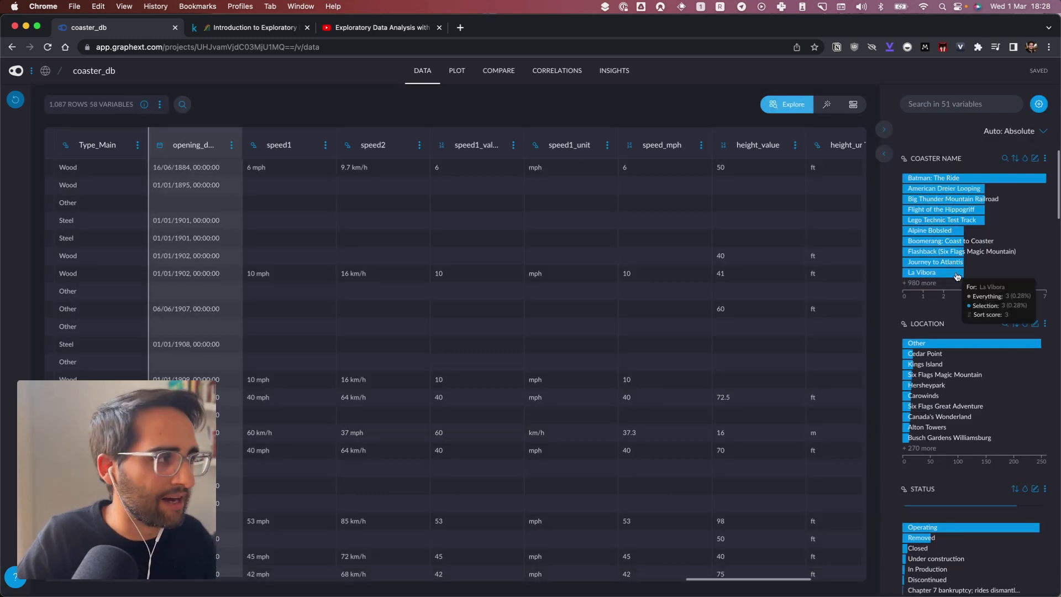
pyautogui.scroll(-5, 972, 267)
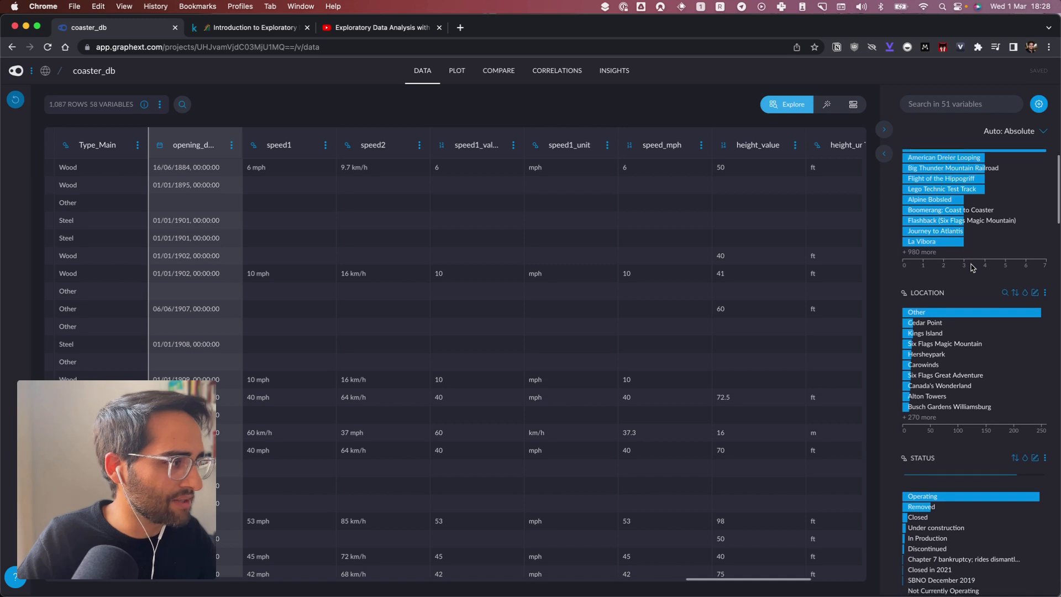
pyautogui.moveTo(967, 301)
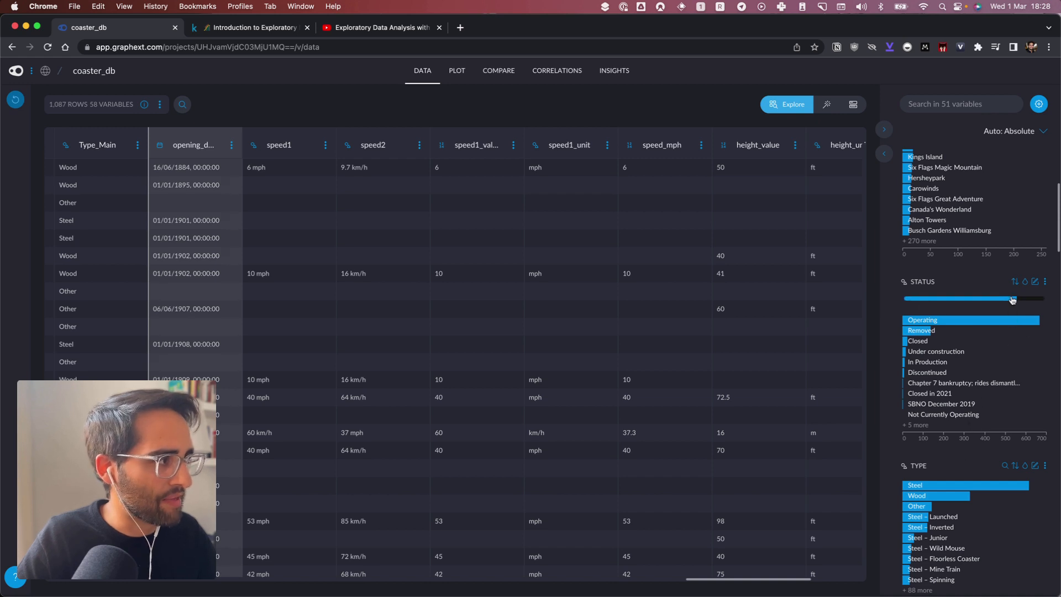
pyautogui.moveTo(1009, 300)
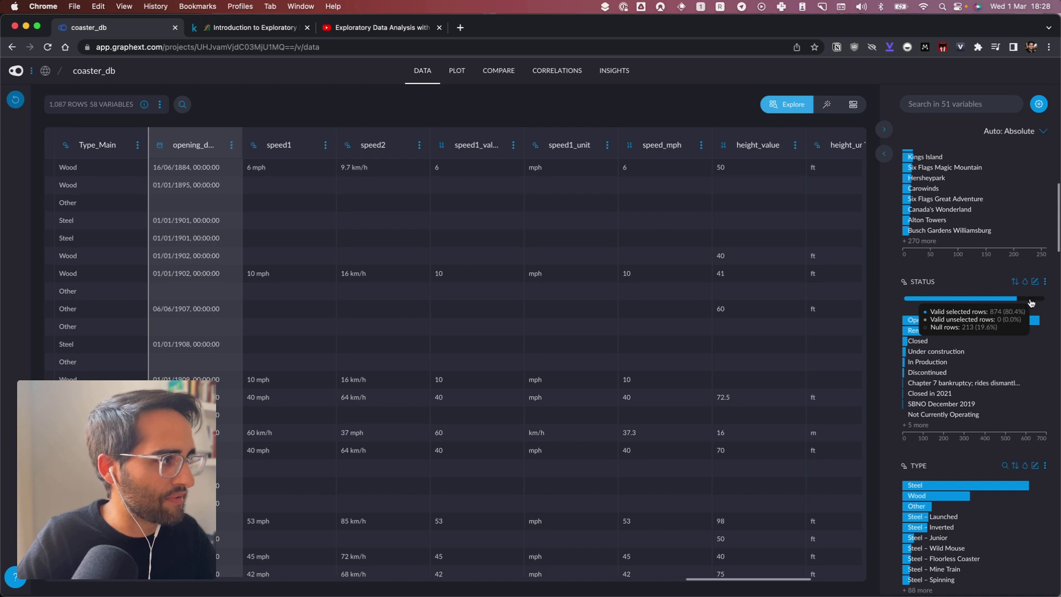
pyautogui.scroll(5, 1031, 303)
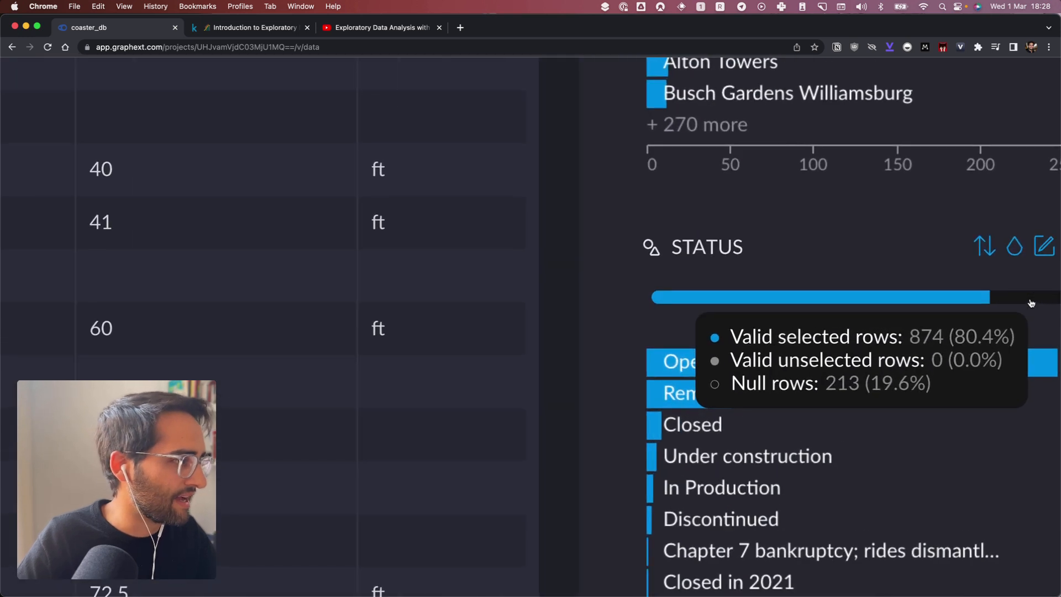
pyautogui.scroll(-1, 1031, 303)
pyautogui.moveTo(1019, 231)
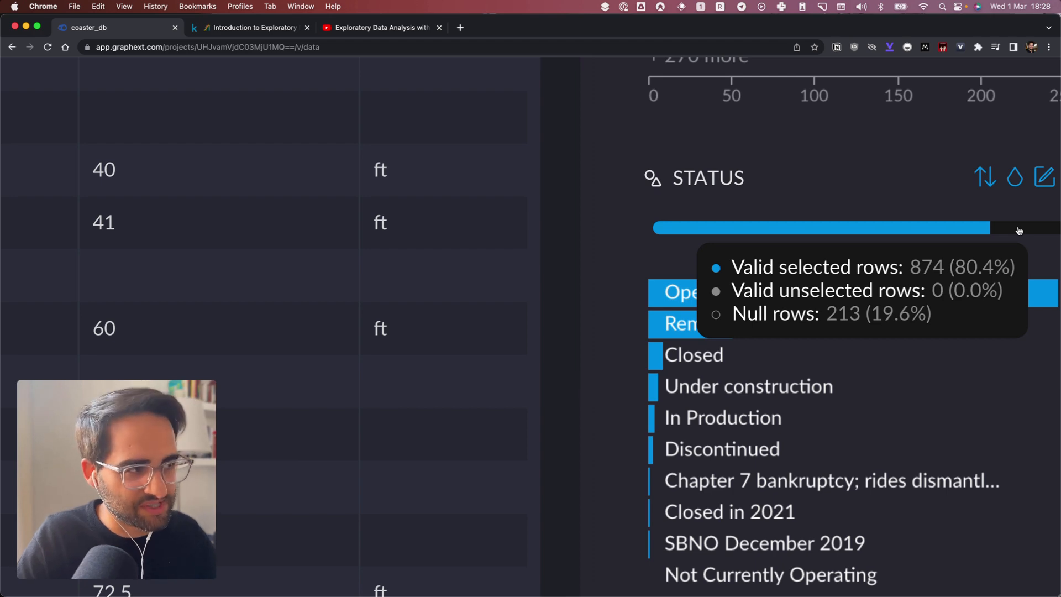
pyautogui.scroll(-5, 1019, 231)
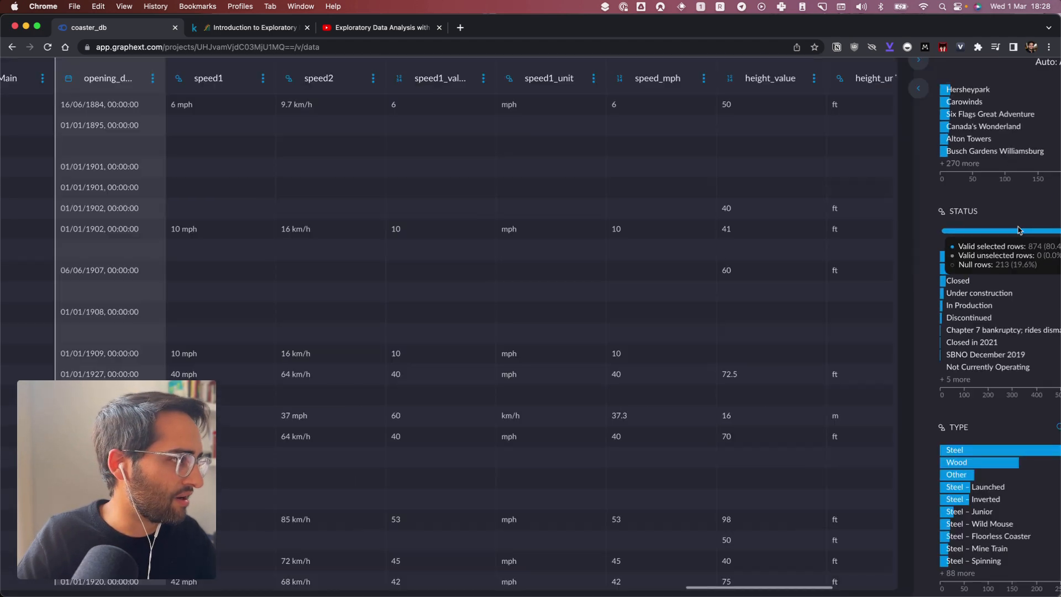
pyautogui.scroll(-7, 997, 344)
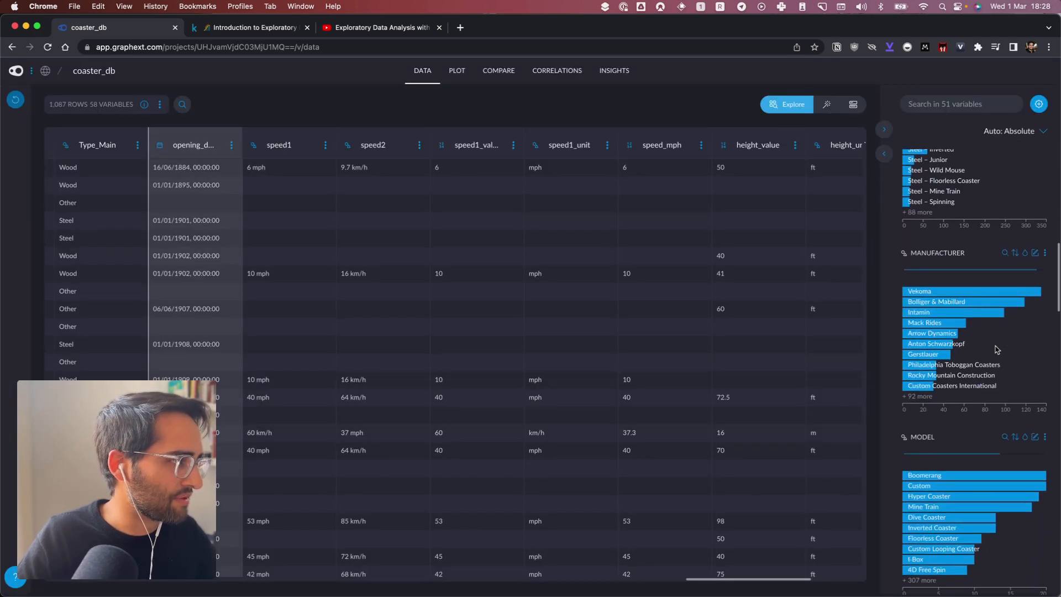
pyautogui.moveTo(1005, 427)
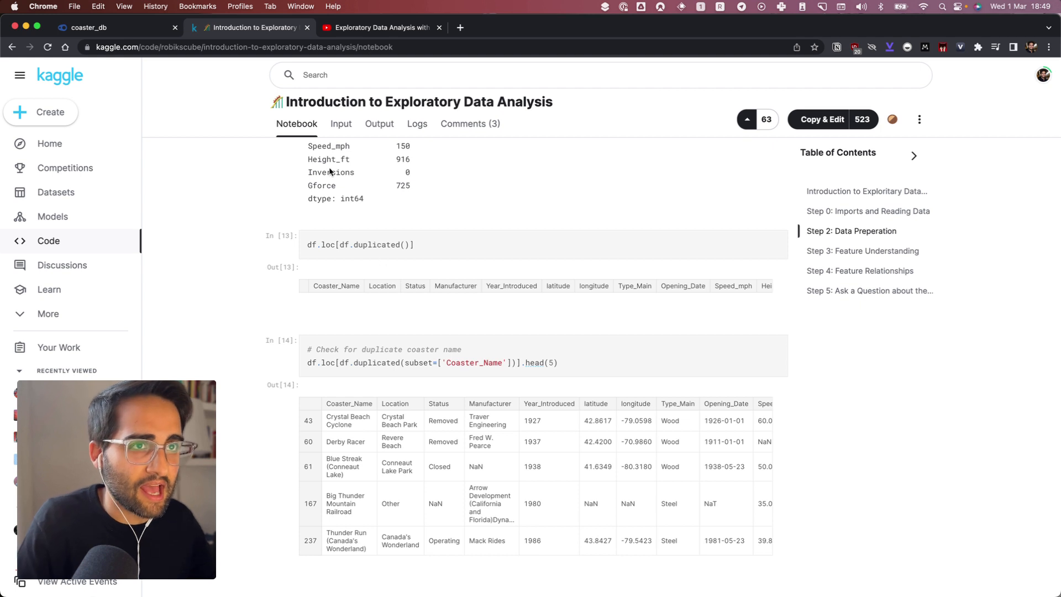
# Switch to the Graphext project, try adding a filter_duplicates step with input ds before create_project in the recipe code, and discard the changes.
pyautogui.click(133, 29)
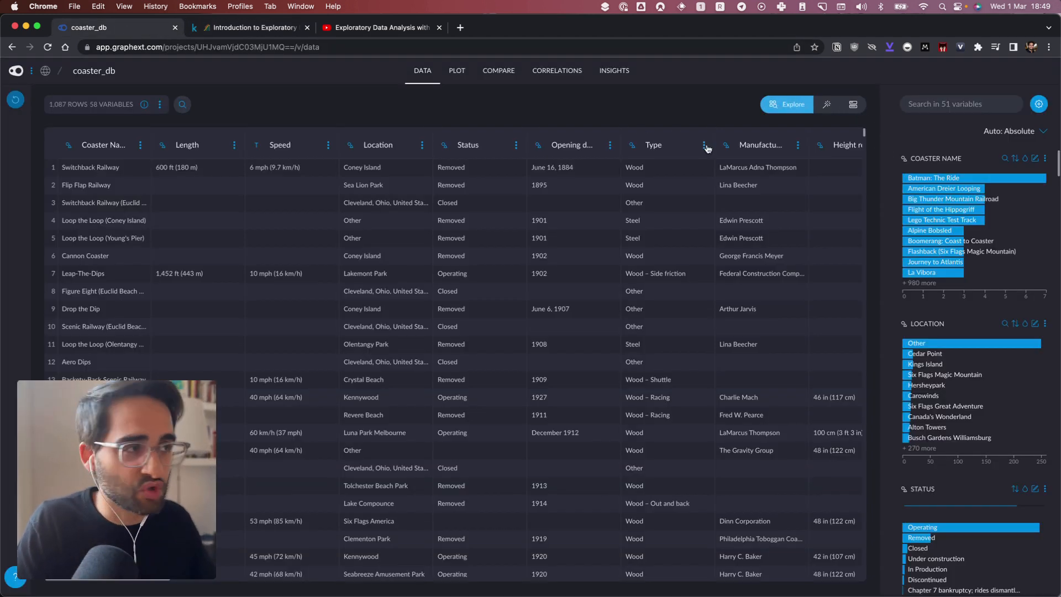
pyautogui.click(849, 106)
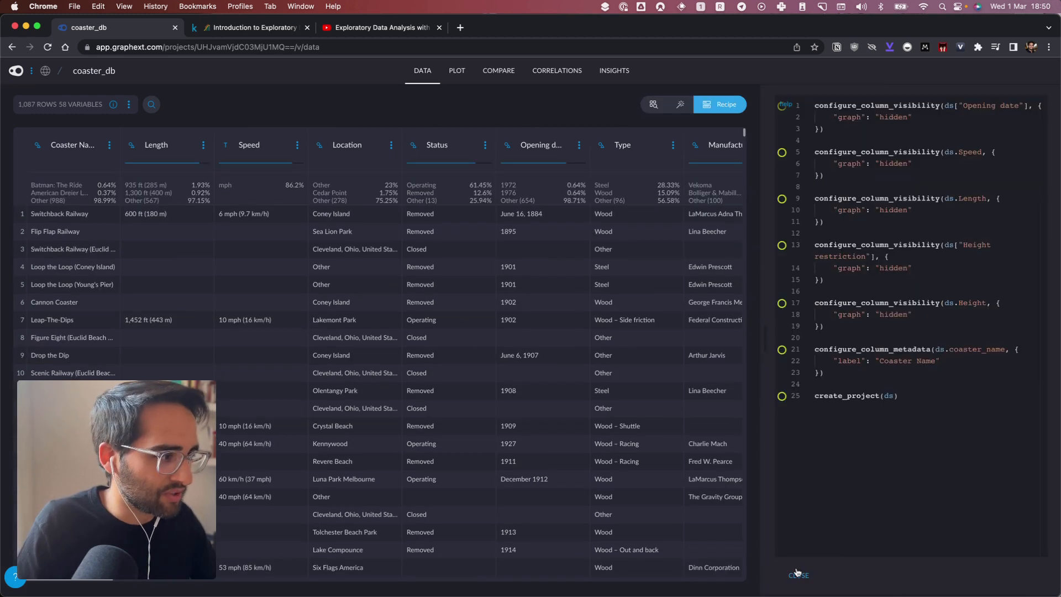
pyautogui.press('Return')
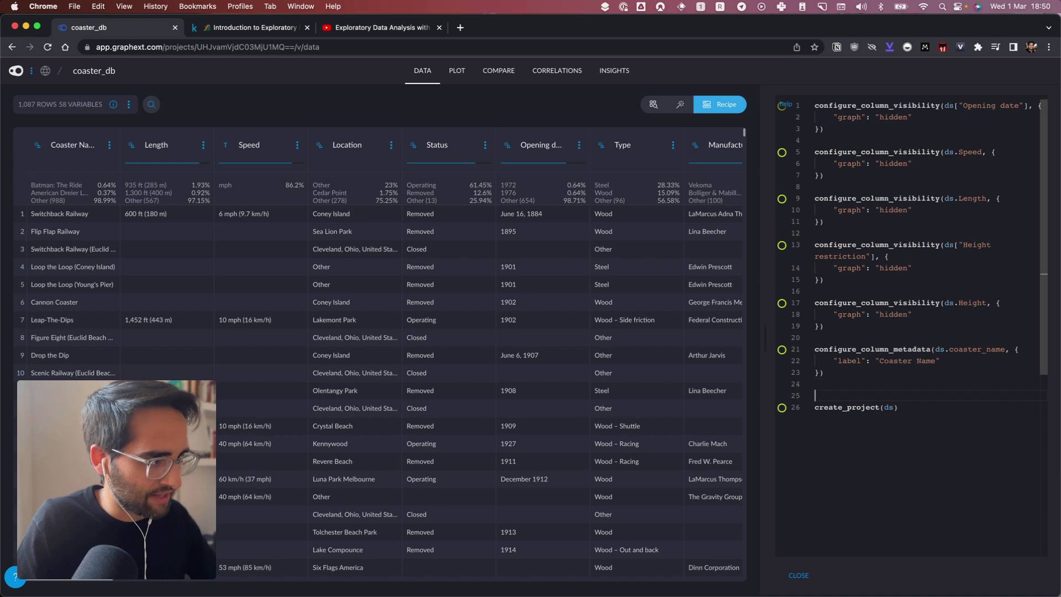
pyautogui.press('Return')
pyautogui.press('Up')
pyautogui.write('dup')
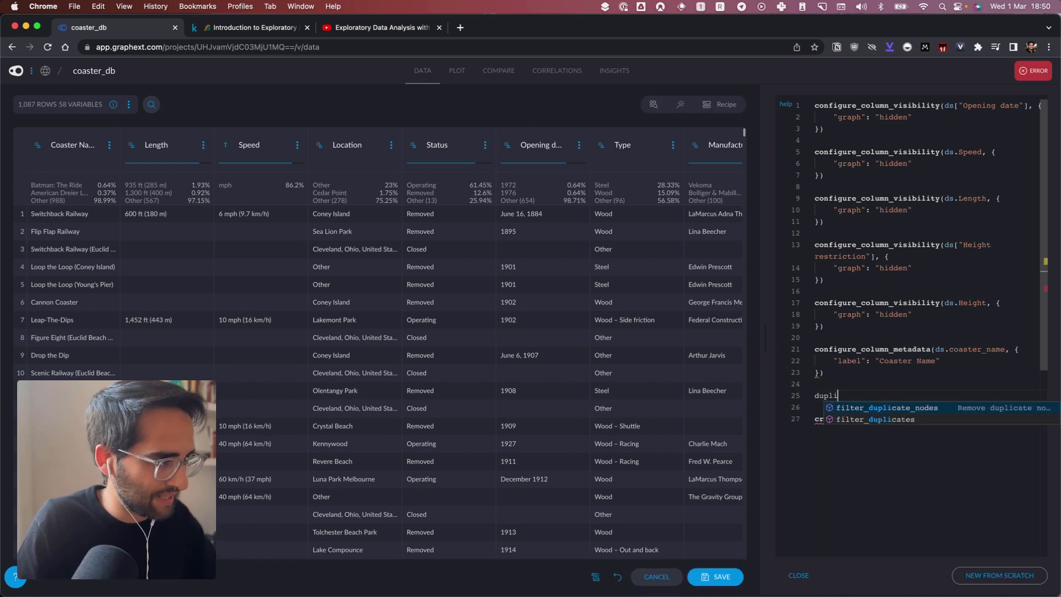
pyautogui.press('Down')
pyautogui.press('Return')
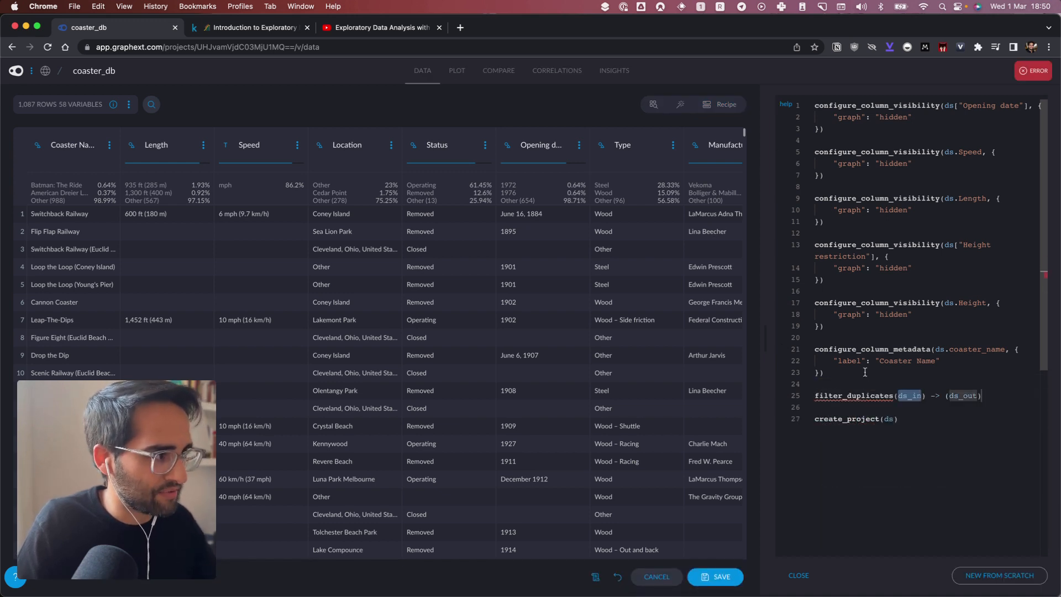
pyautogui.write('ds')
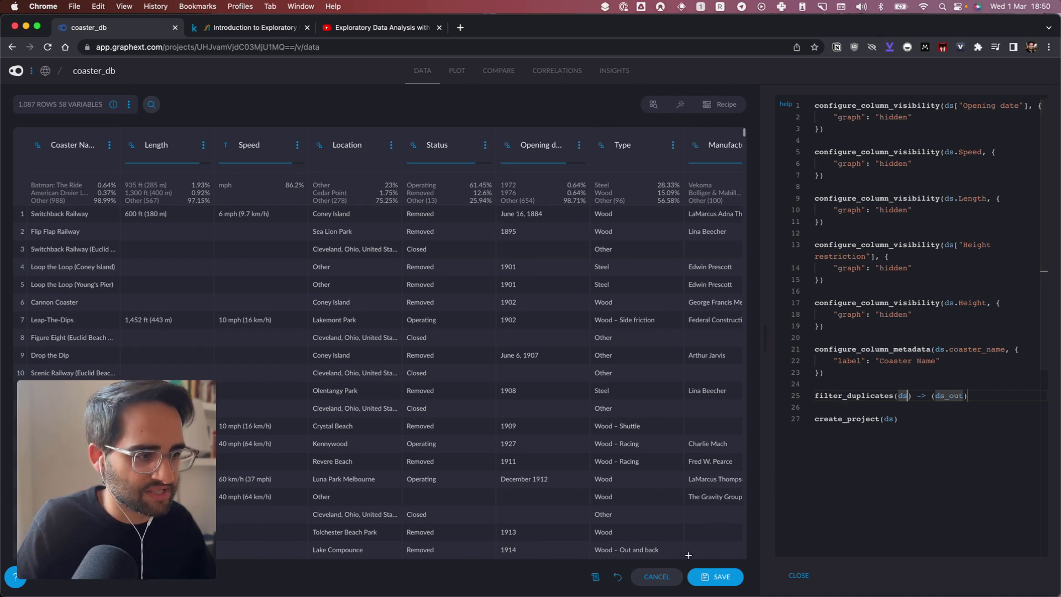
pyautogui.click(656, 577)
pyautogui.click(611, 354)
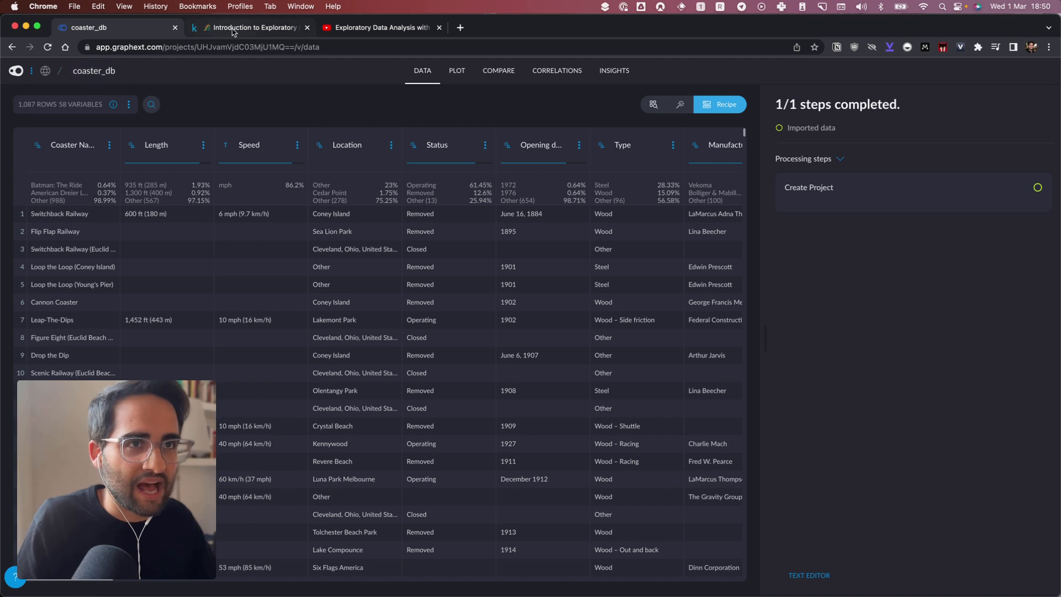
# Return to the Kaggle notebook and examine the duplicate coaster name check and the Crystal Beach Cyclone query.
pyautogui.click(306, 31)
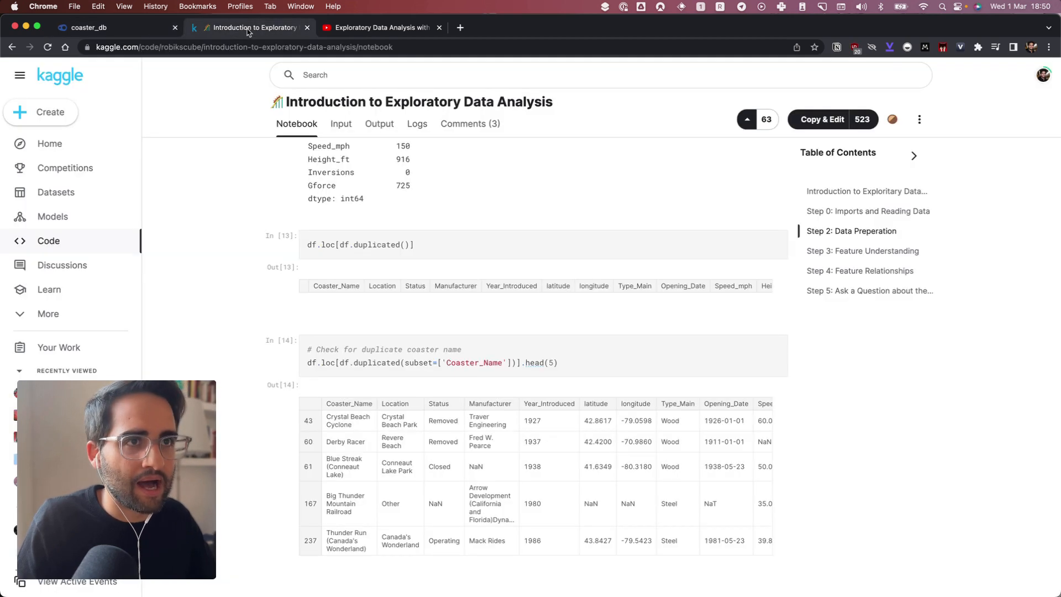
pyautogui.scroll(-1, 516, 572)
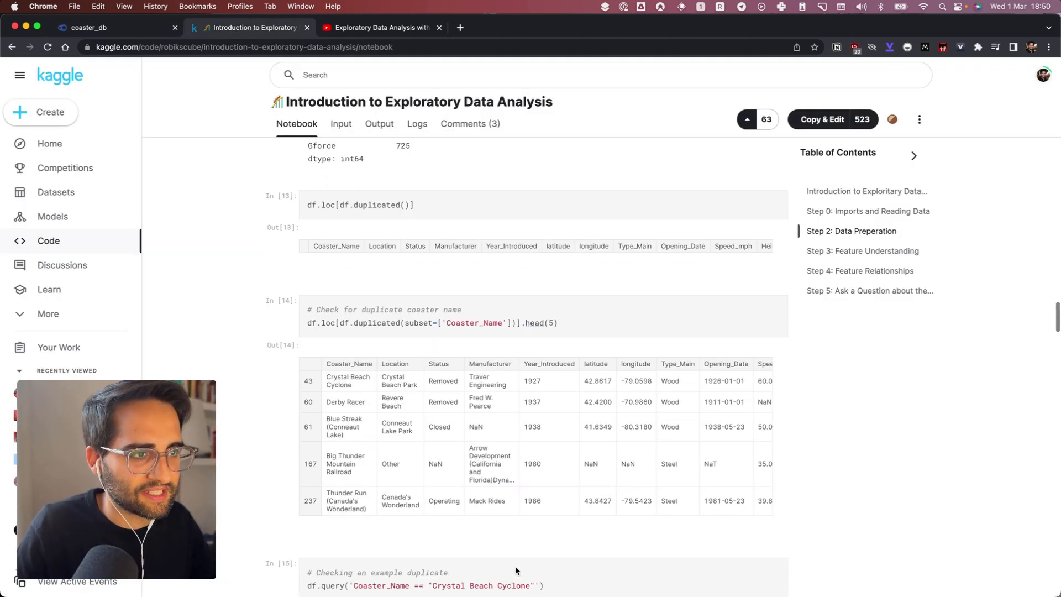
pyautogui.scroll(-4, 448, 378)
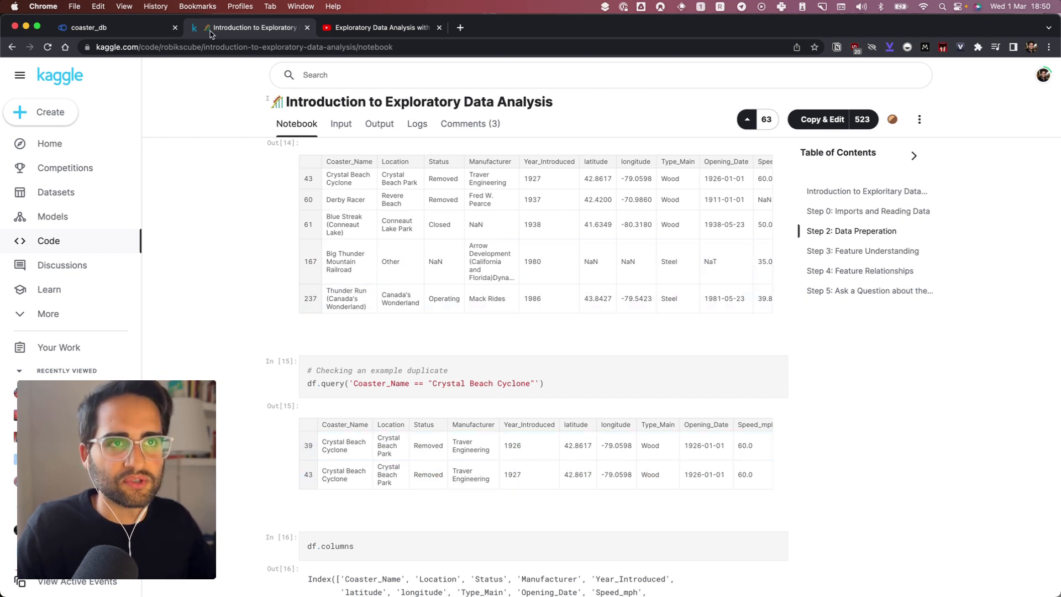
# Switch to the Graphext project, filter the rows to the La Vibora coaster, compare the duplicate entries across their columns, and clear the filter.
pyautogui.click(125, 31)
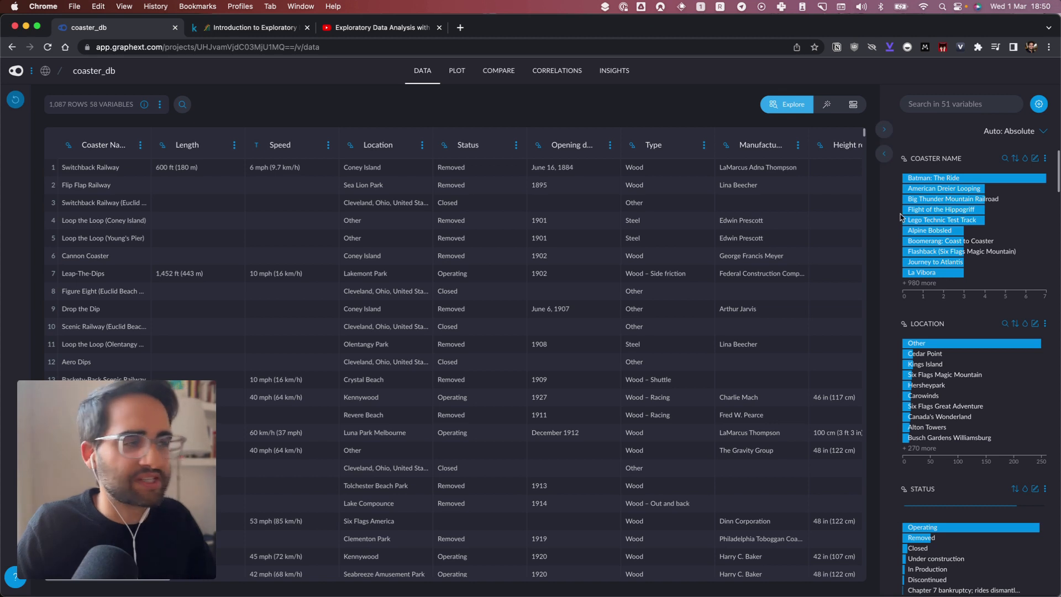
pyautogui.click(933, 272)
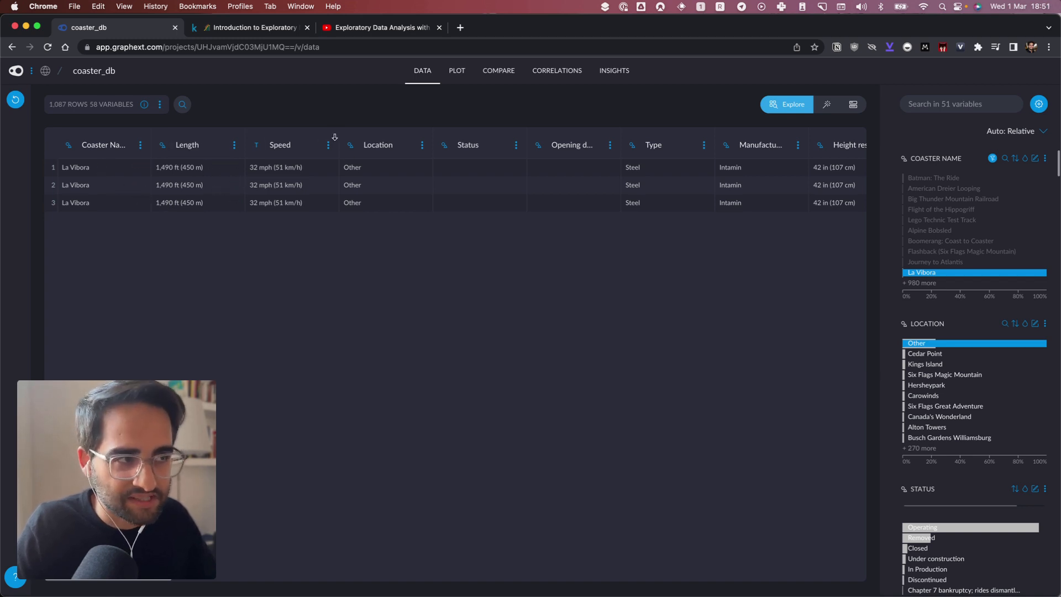
pyautogui.hscroll(5, 608, 165)
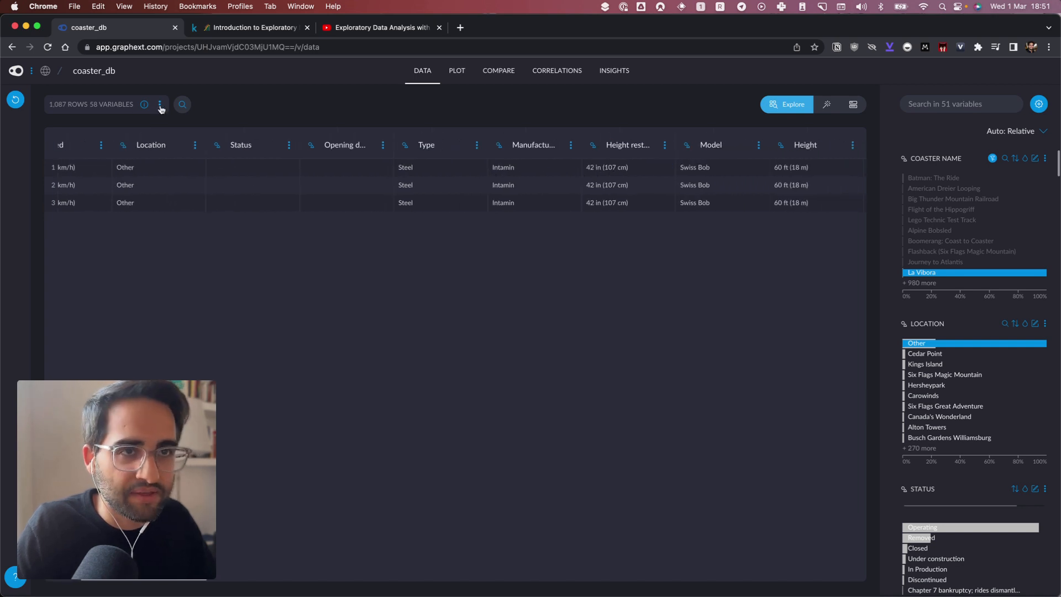
pyautogui.hscroll(10, 598, 202)
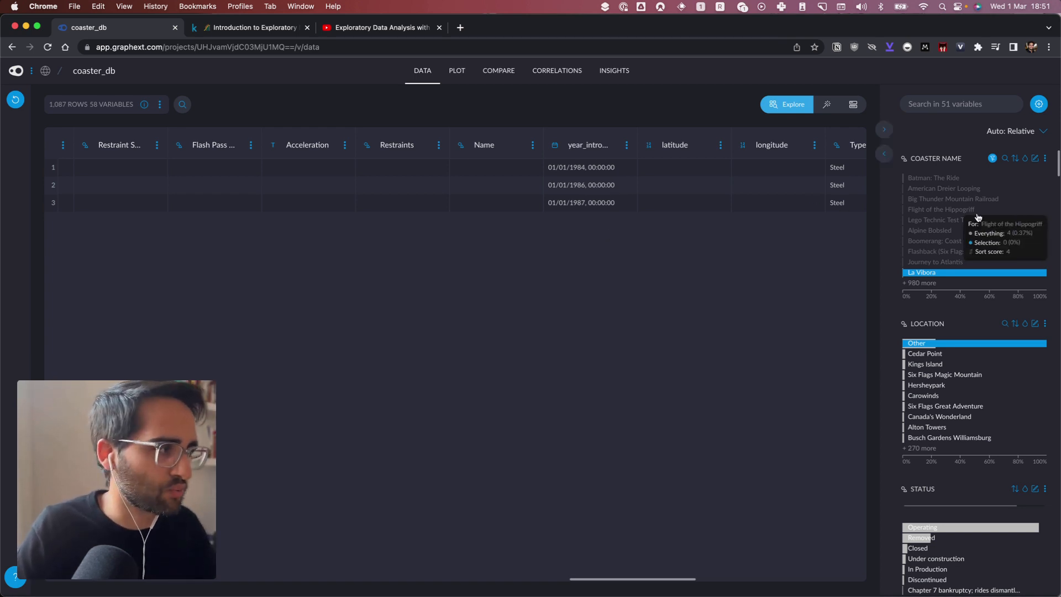
pyautogui.click(992, 158)
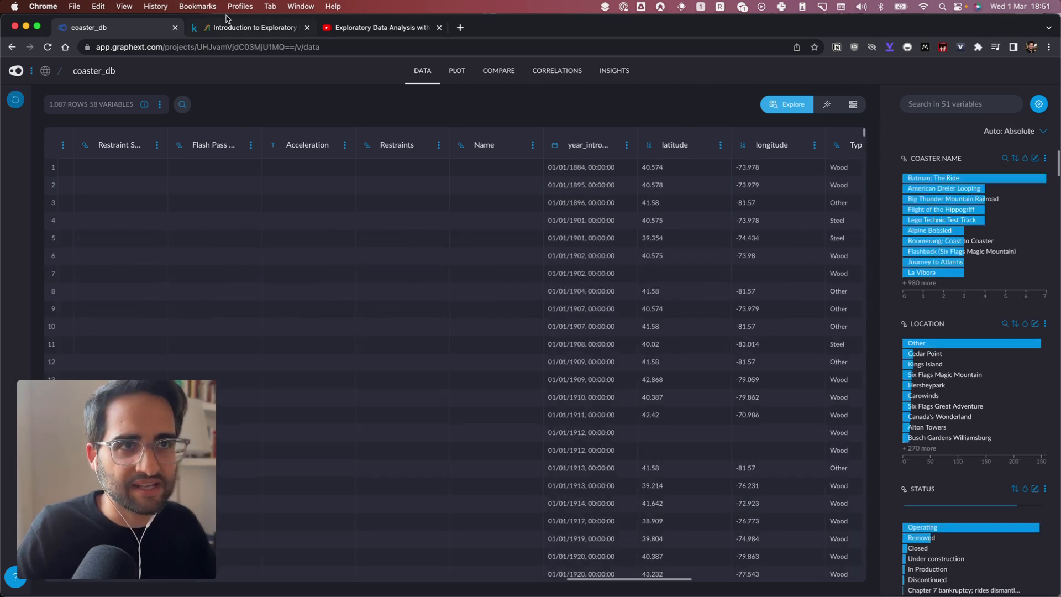
# Return to the Kaggle notebook and examine Step 3's Year_Introduced value counts and the code, title and bar chart for the top 10 years.
pyautogui.click(228, 24)
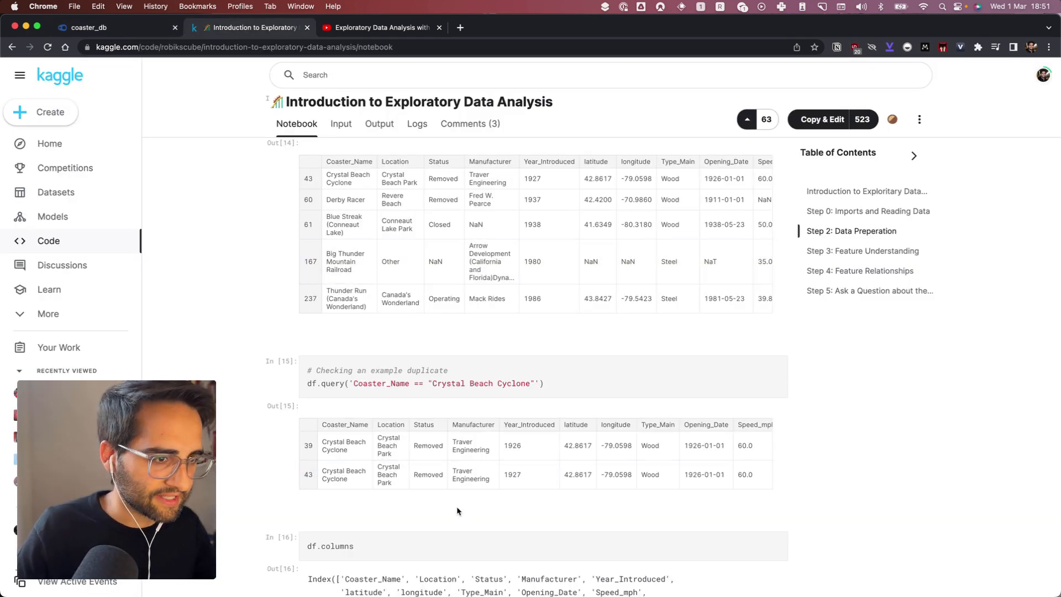
pyautogui.scroll(-3, 456, 506)
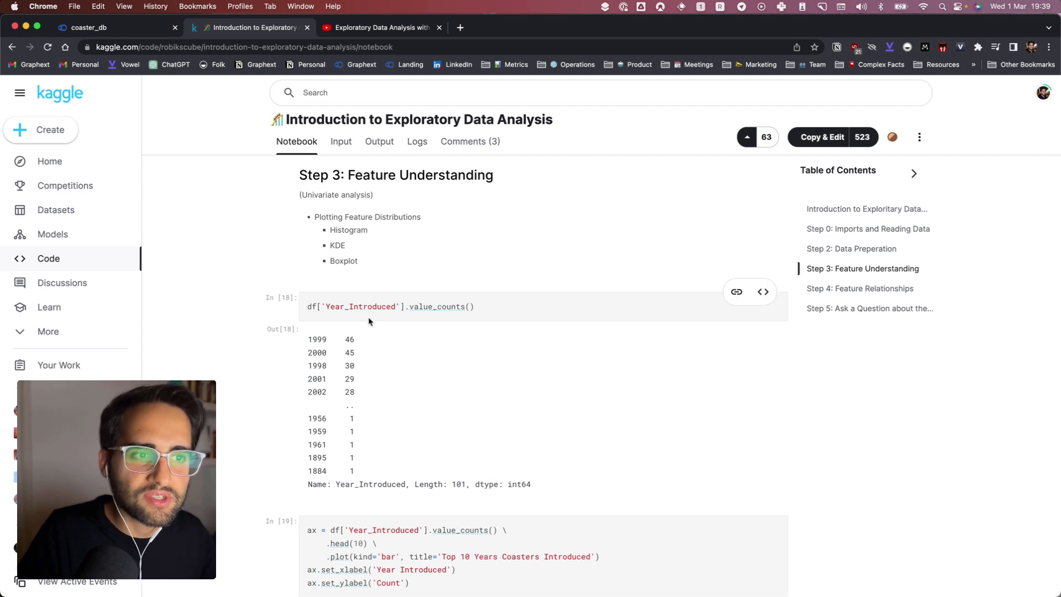
pyautogui.scroll(-2, 362, 356)
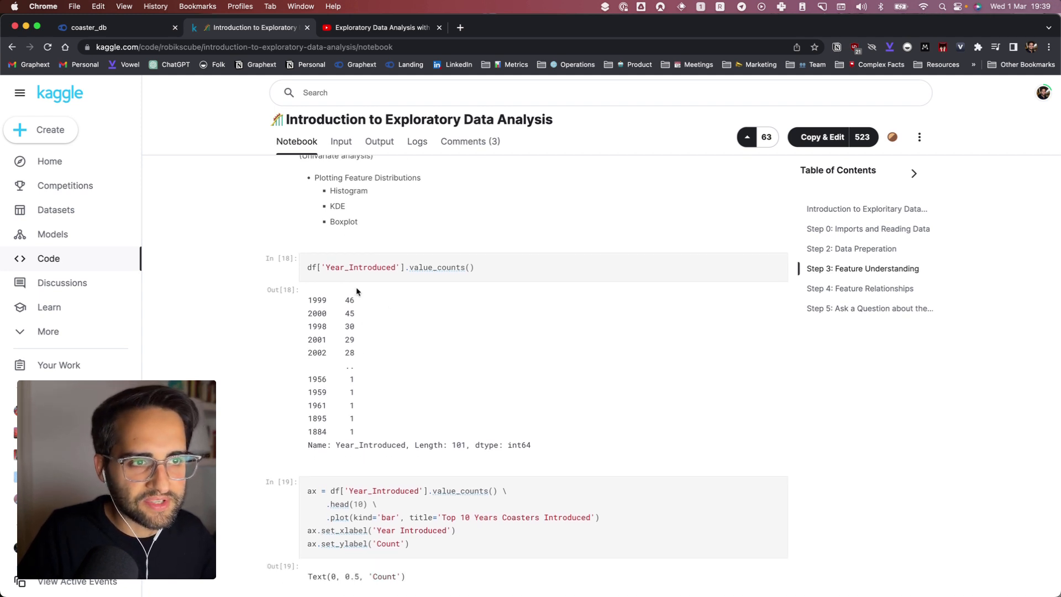
pyautogui.scroll(2, 342, 365)
pyautogui.scroll(-3, 359, 409)
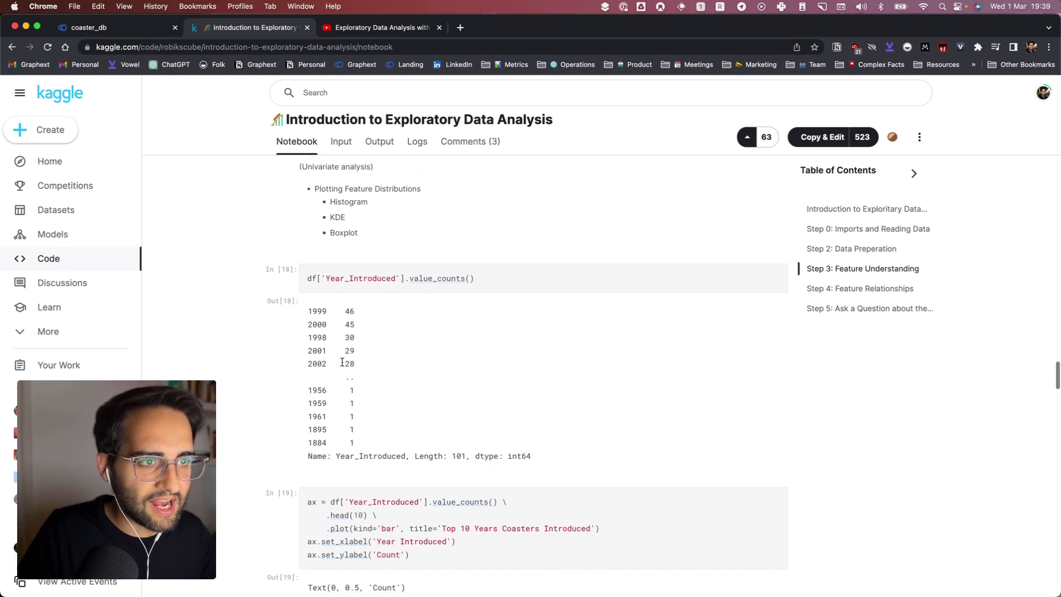
pyautogui.scroll(-5, 374, 448)
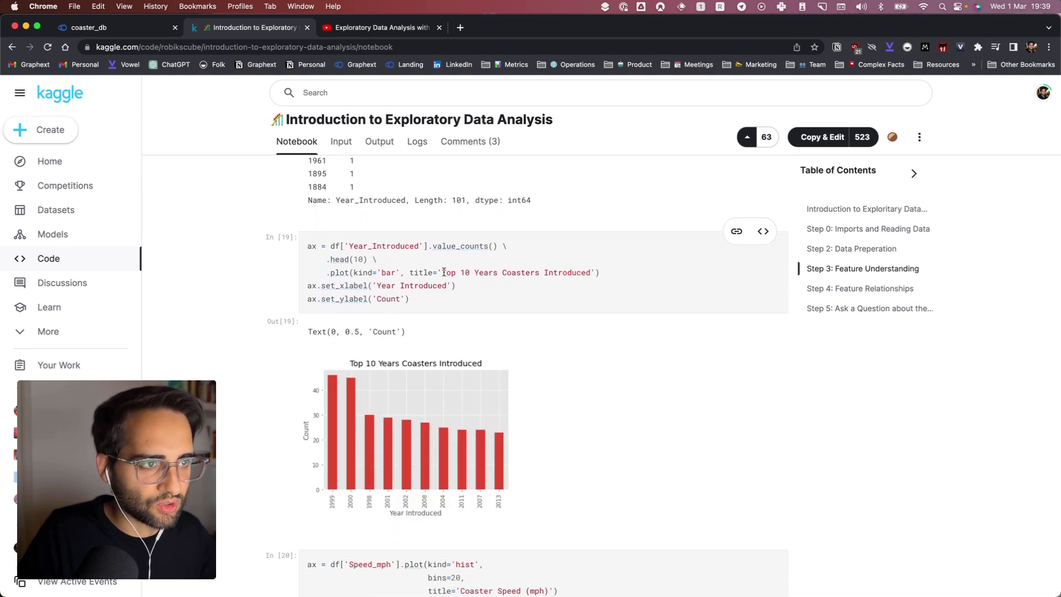
pyautogui.moveTo(444, 272); pyautogui.dragTo(594, 274)
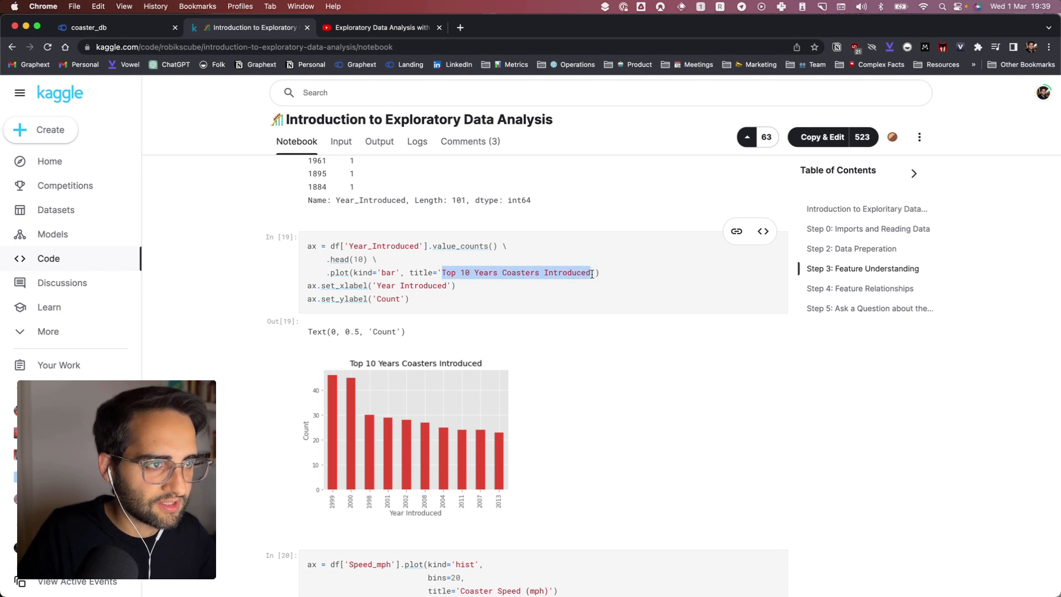
pyautogui.click(588, 330)
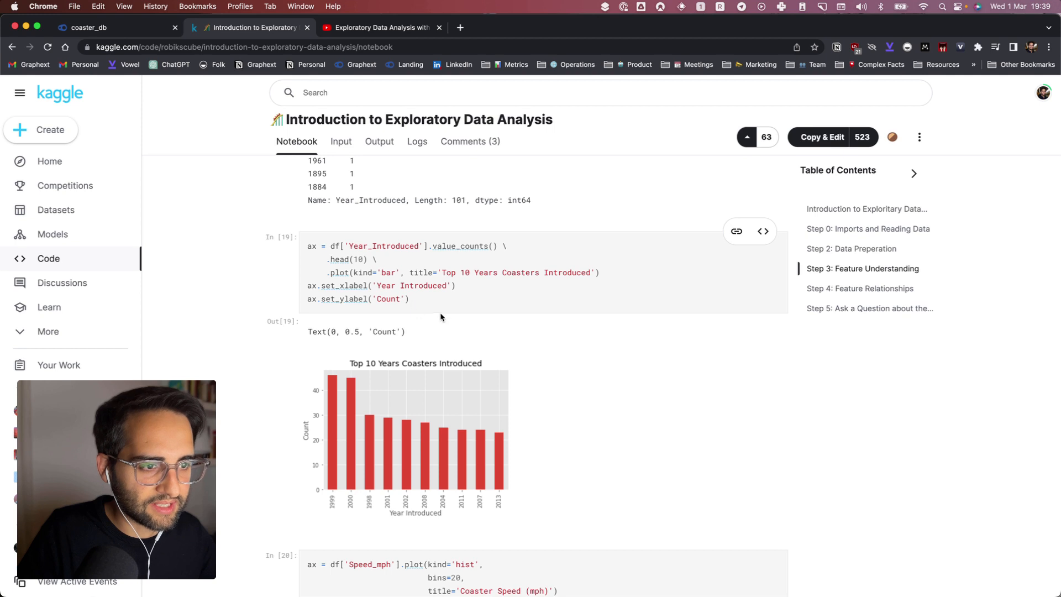
# Switch to the Graphext project, find the year_introduced variable and plot it as a bar chart of node count per year.
pyautogui.click(134, 29)
pyautogui.click(962, 123)
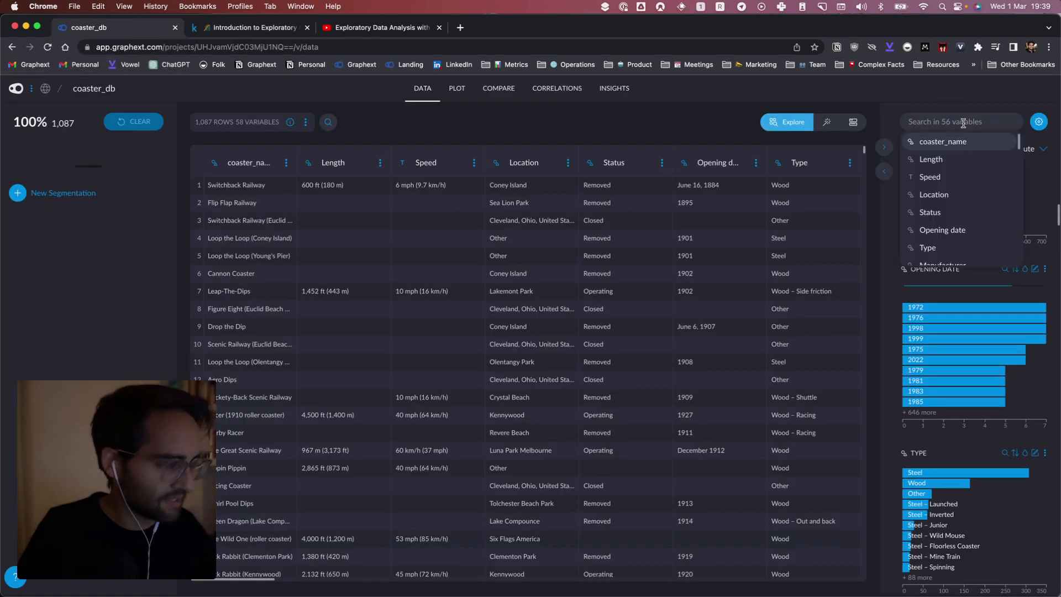
pyautogui.write('year')
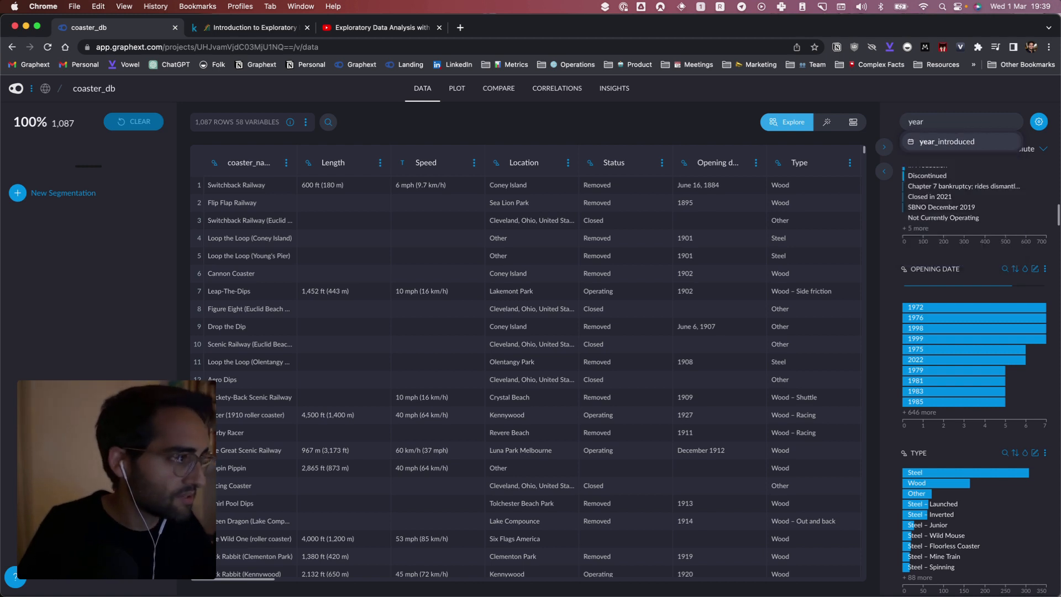
pyautogui.press('Return')
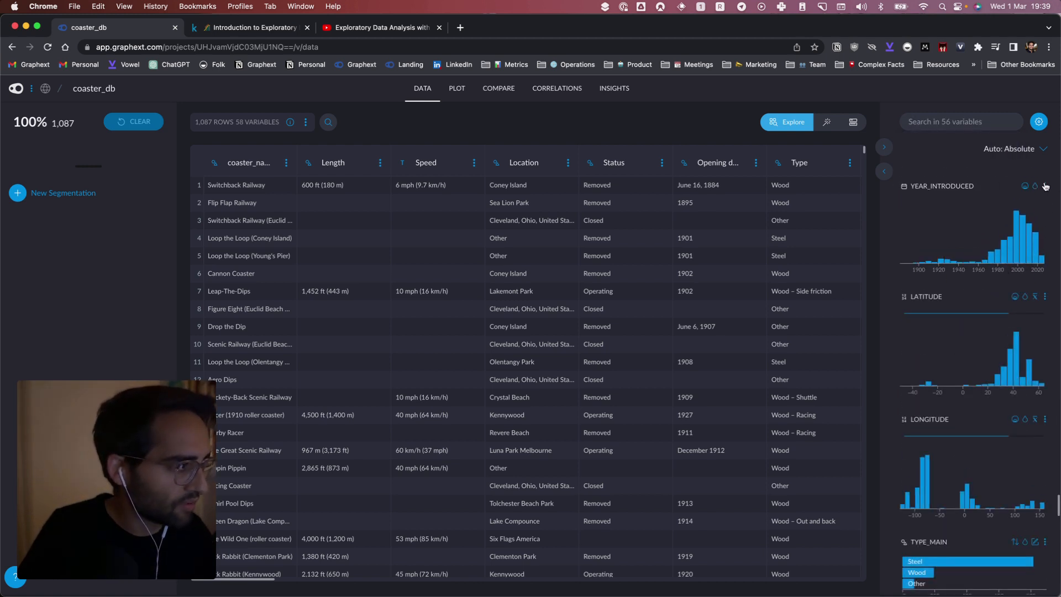
pyautogui.click(1044, 186)
pyautogui.click(988, 291)
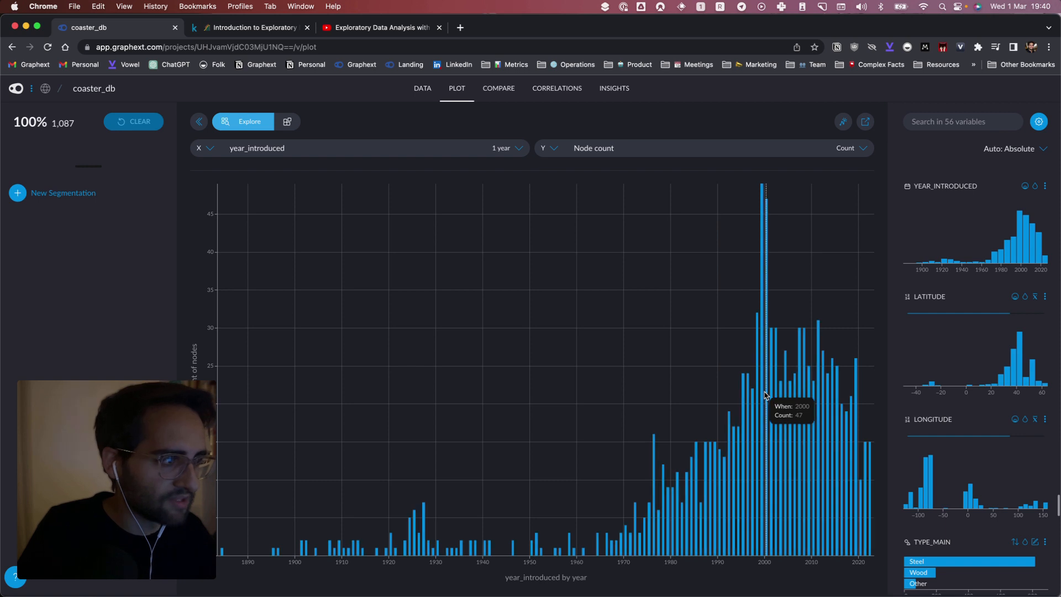
# Try grouping the year_introduced axis by 10 years, 1 quarter and 1 month, and set it back to 1 year.
pyautogui.click(507, 147)
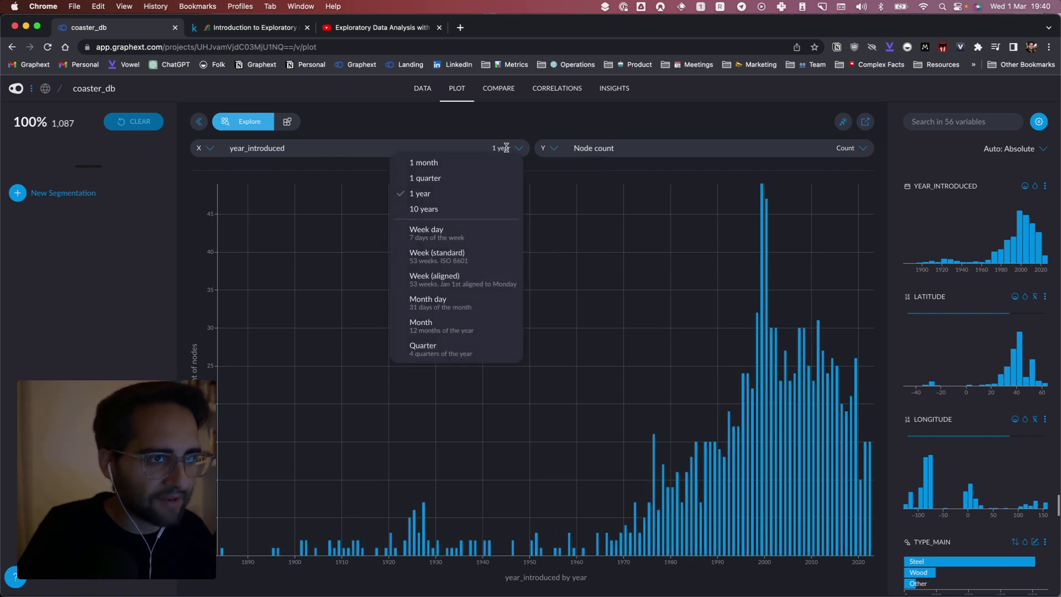
pyautogui.click(438, 211)
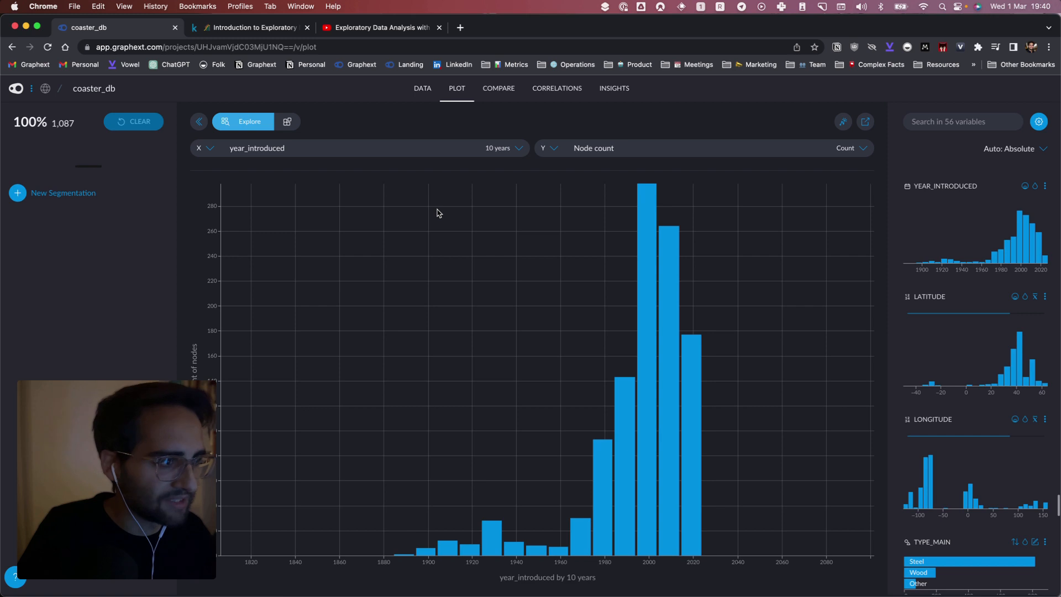
pyautogui.click(501, 147)
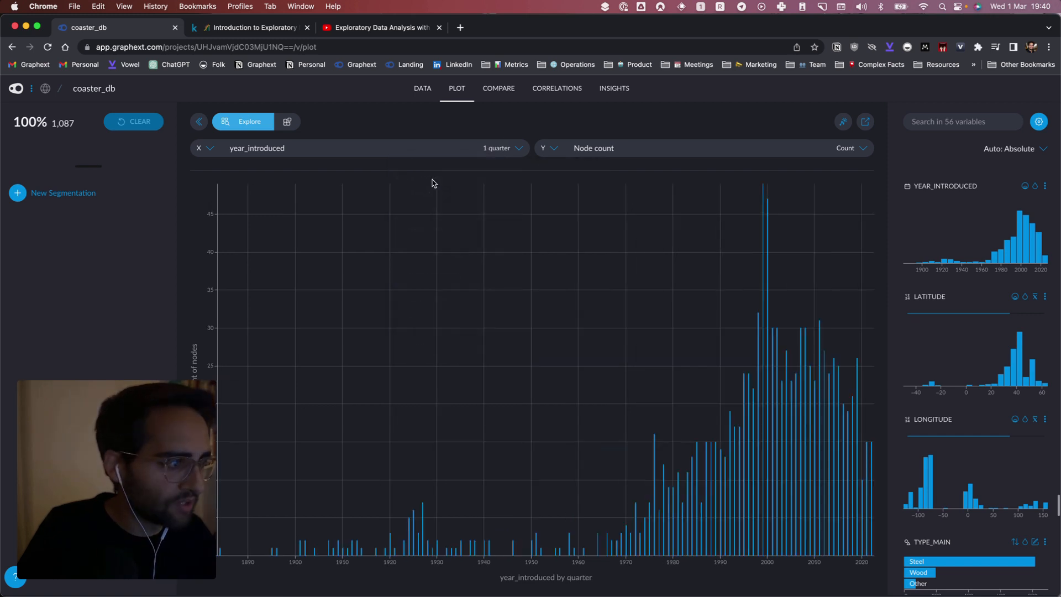
pyautogui.click(518, 148)
pyautogui.click(459, 162)
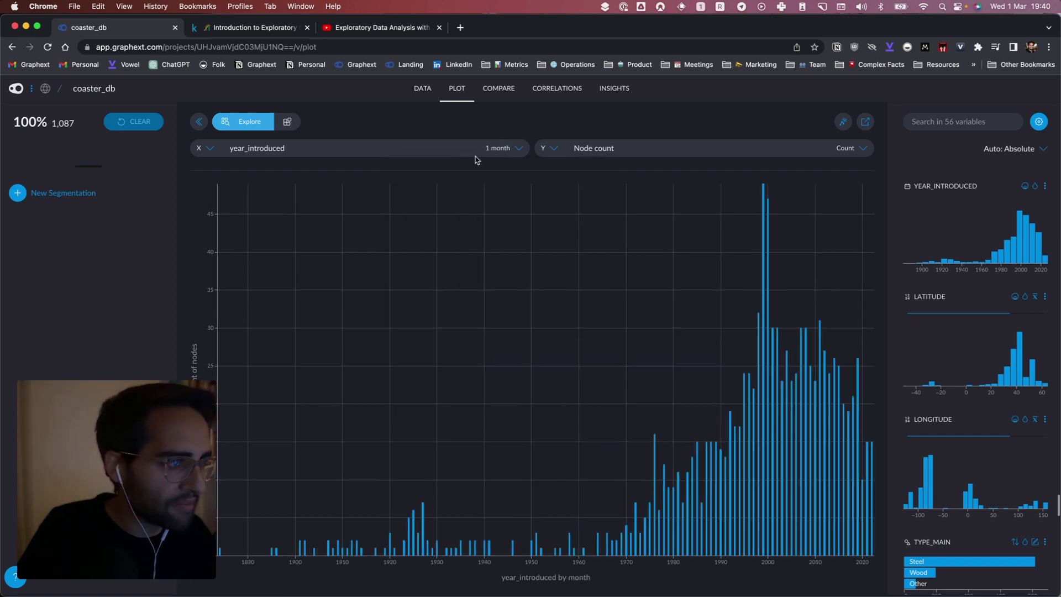
pyautogui.click(510, 147)
pyautogui.click(443, 194)
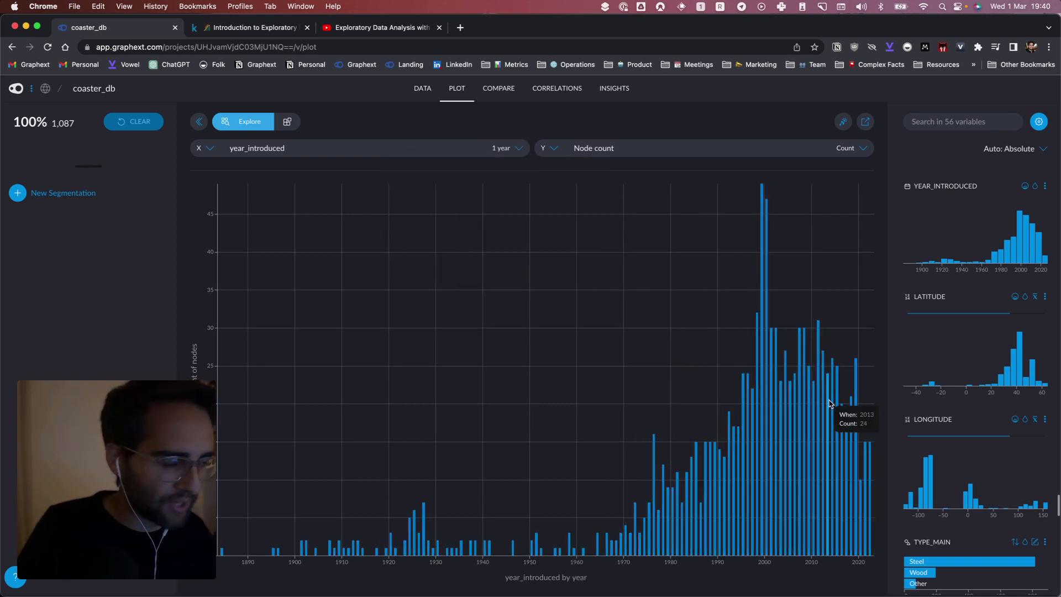
# Customize the bar chart by giving it the title "Top 10 Years Coasters Introduced".
pyautogui.click(288, 122)
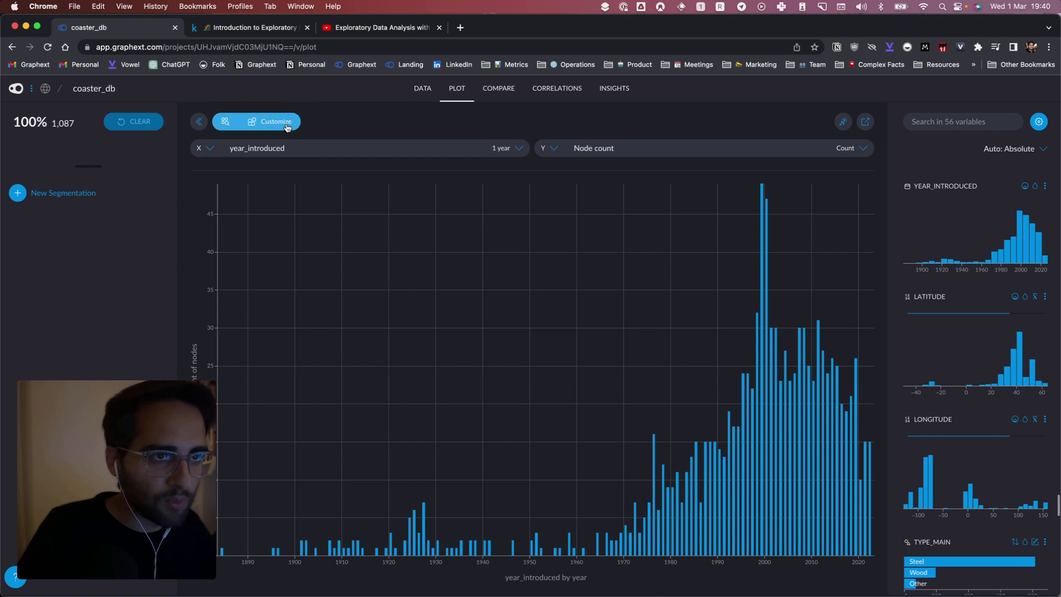
pyautogui.scroll(-5, 984, 462)
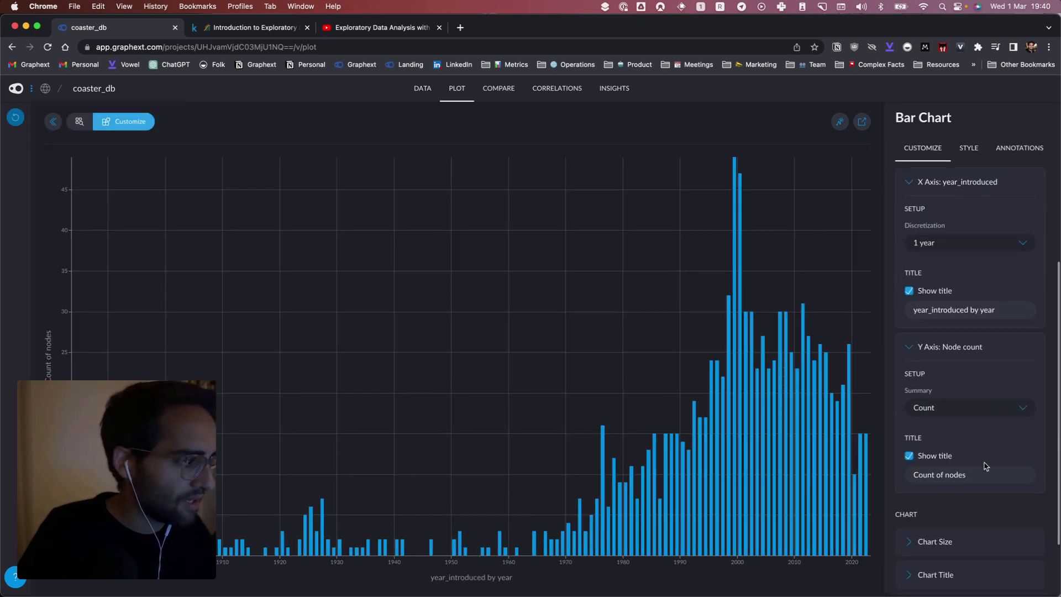
pyautogui.scroll(5, 984, 462)
pyautogui.scroll(-5, 983, 461)
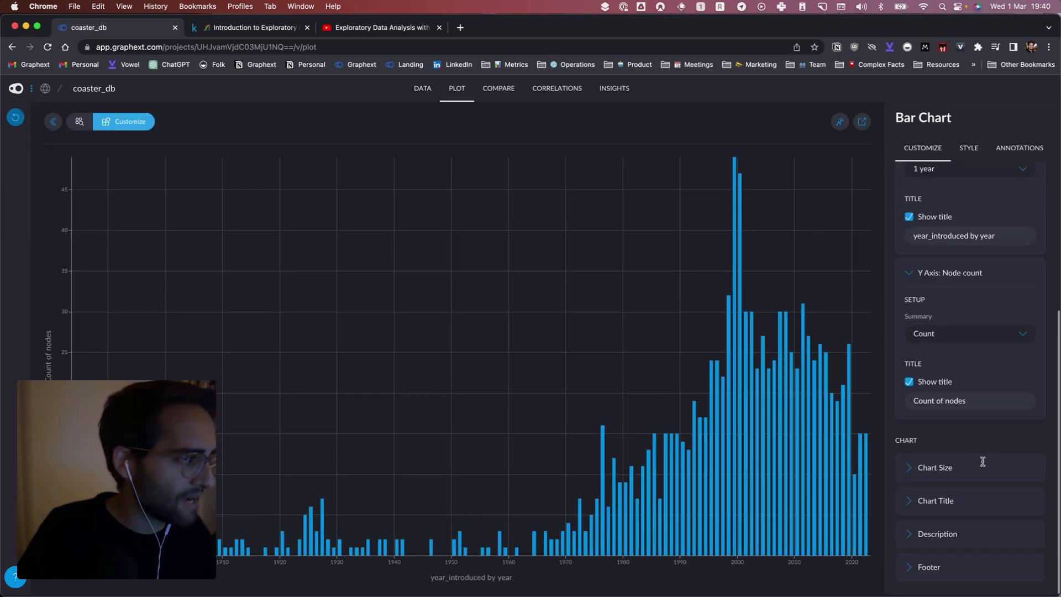
pyautogui.click(956, 492)
pyautogui.scroll(-2, 953, 497)
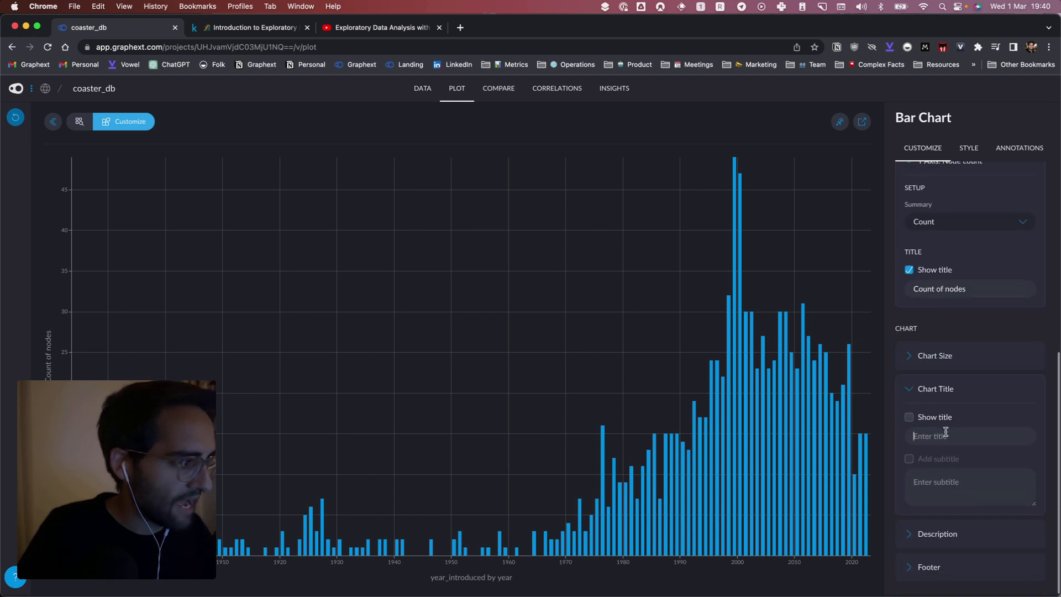
pyautogui.write('Top 10 Years Coasters Introduced')
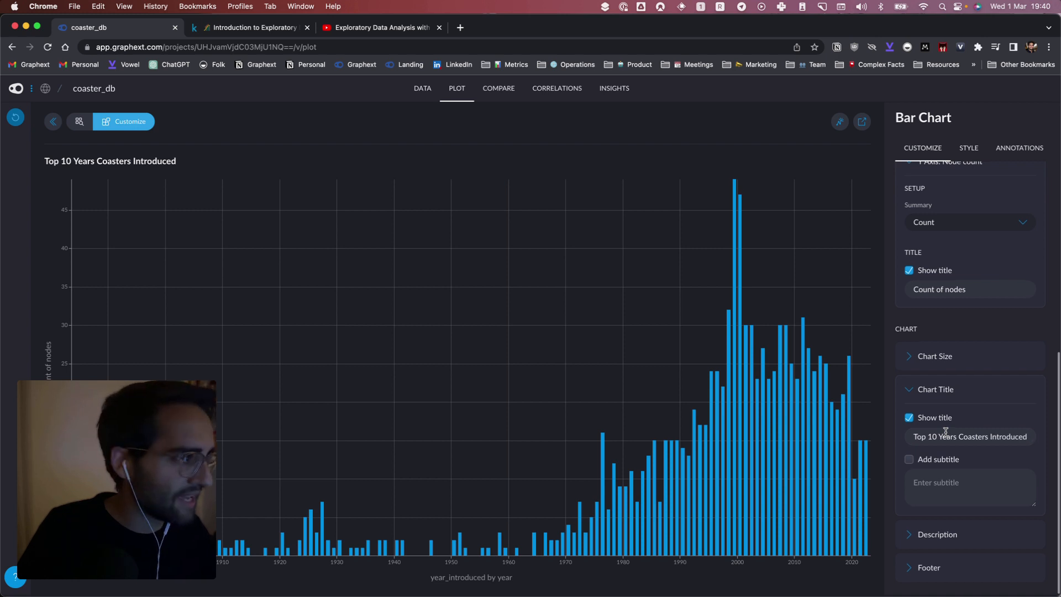
# Set the chart's Y axis title to "Count" and its X axis title to "Year introduced".
pyautogui.scroll(10, 946, 433)
pyautogui.scroll(-3, 947, 435)
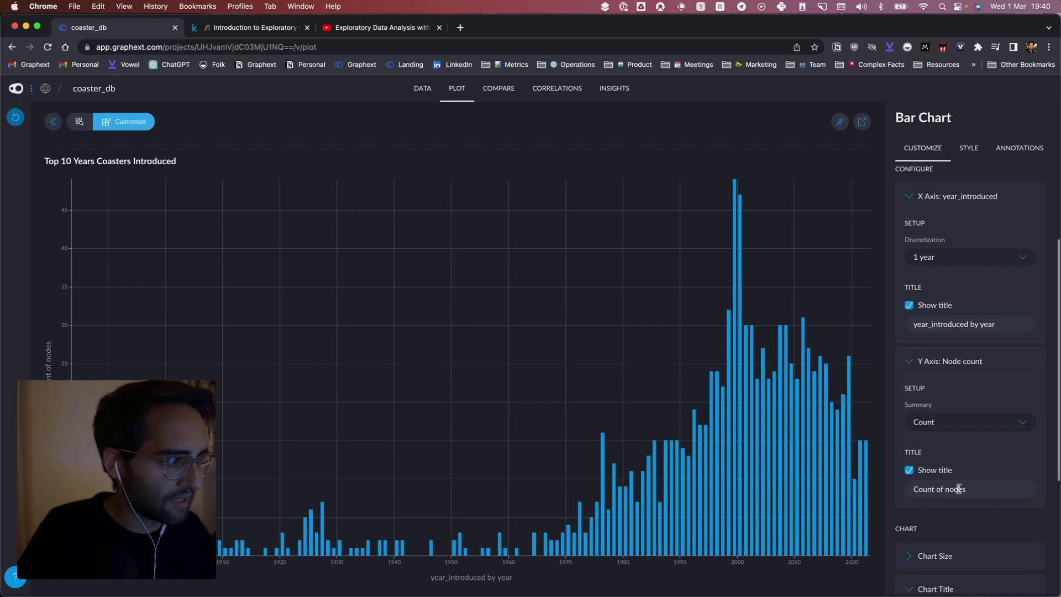
pyautogui.doubleClick(960, 489)
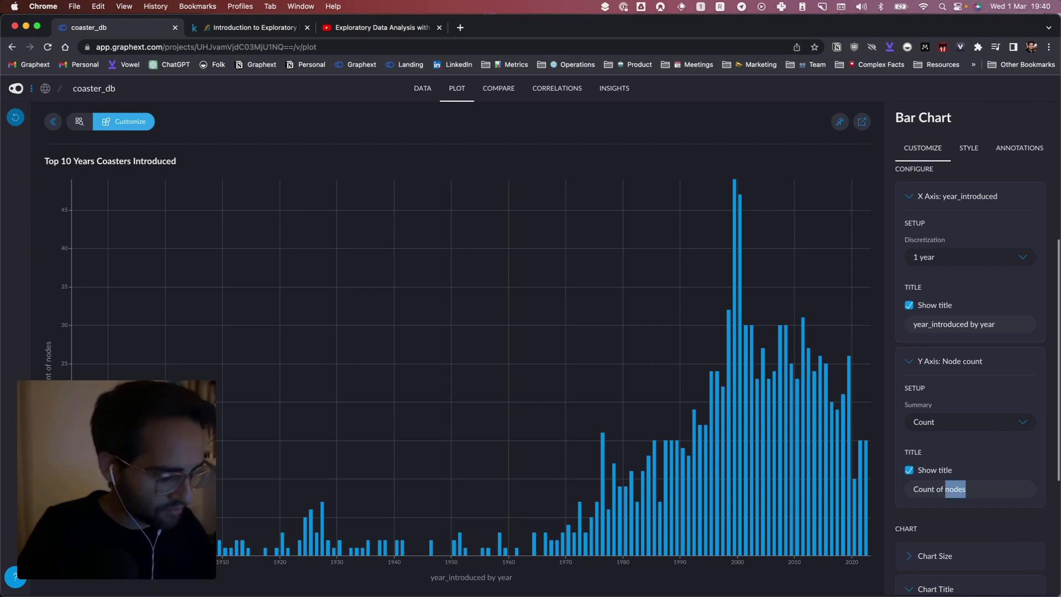
pyautogui.press('BackSpace')
pyautogui.press('BackSpace')
pyautogui.press('BackSpace')
pyautogui.press('BackSpace')
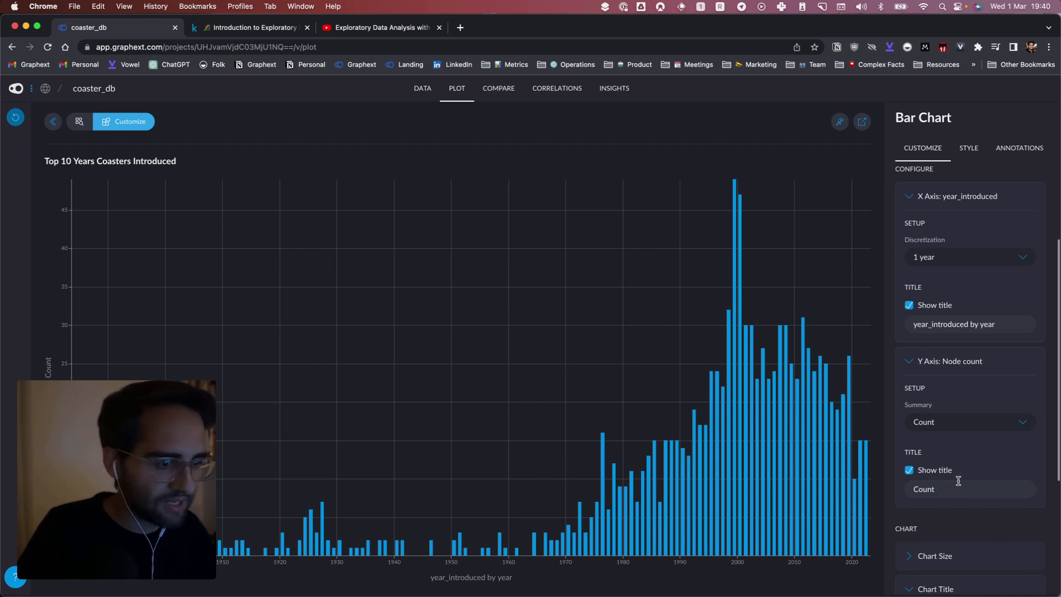
pyautogui.tripleClick(956, 323)
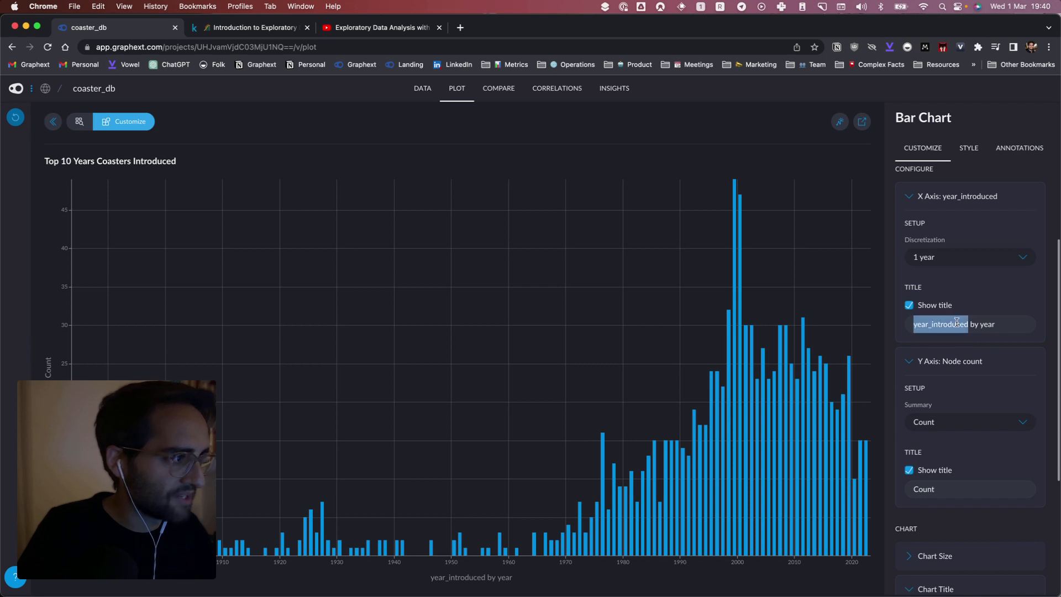
pyautogui.write('Year')
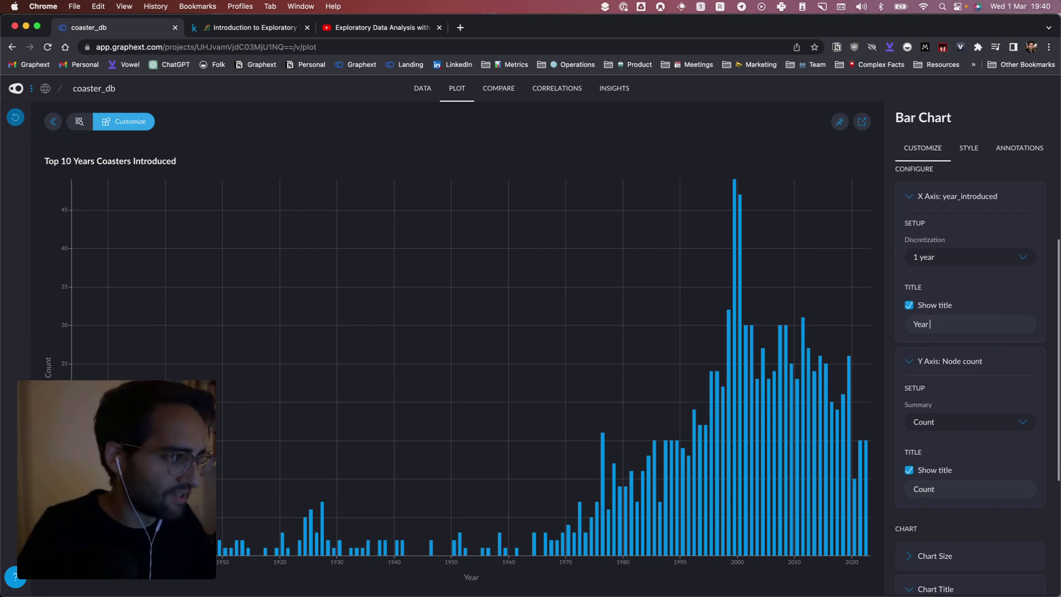
pyautogui.write(' introduced')
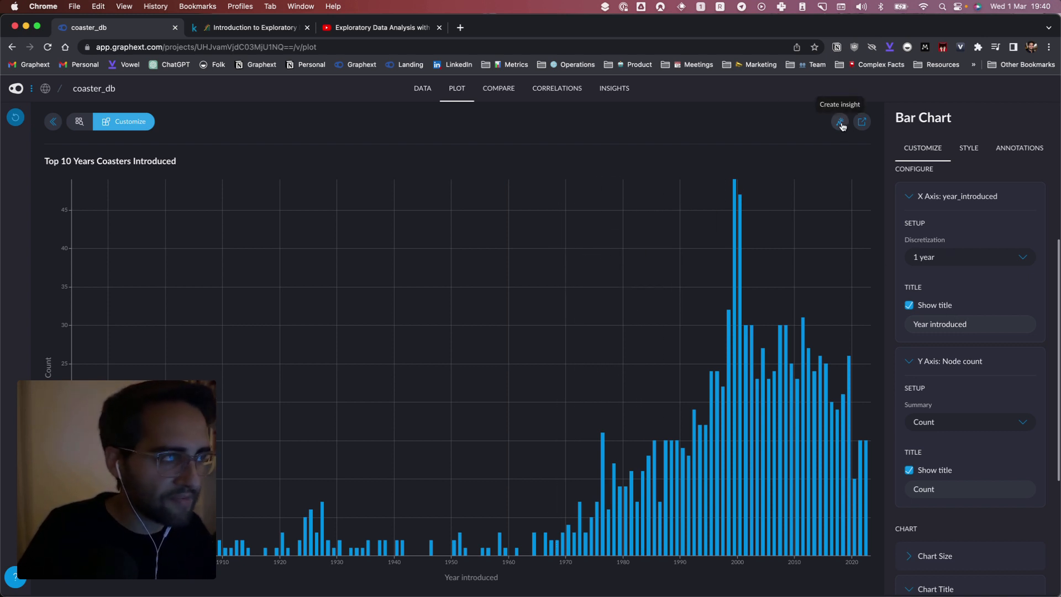
# Save the chart as an insight titled "Top 10 Years Coasters Introduced" and open the saved insight.
pyautogui.click(840, 122)
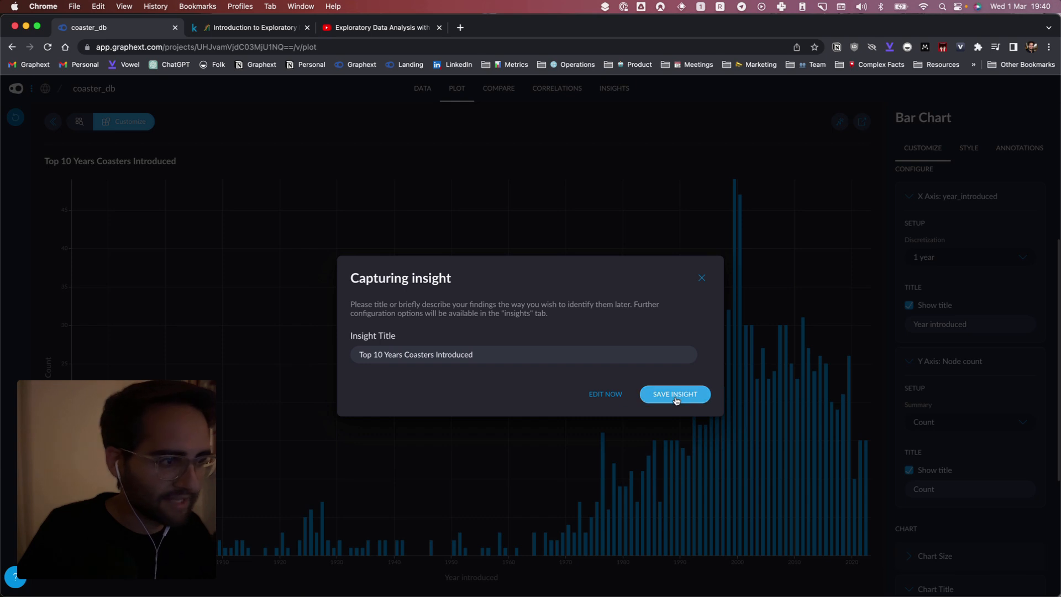
pyautogui.click(675, 395)
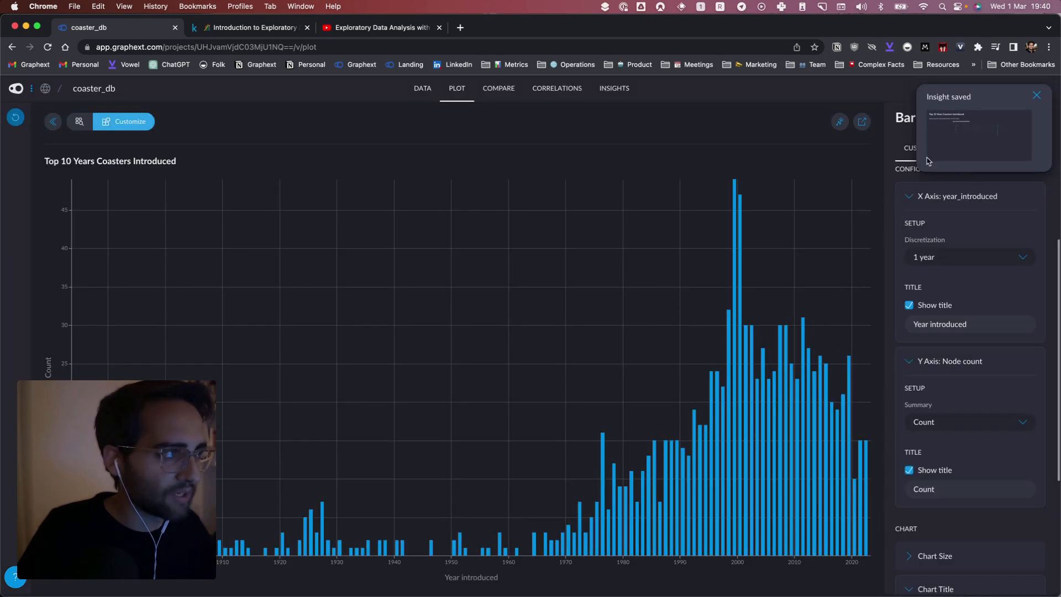
pyautogui.click(939, 145)
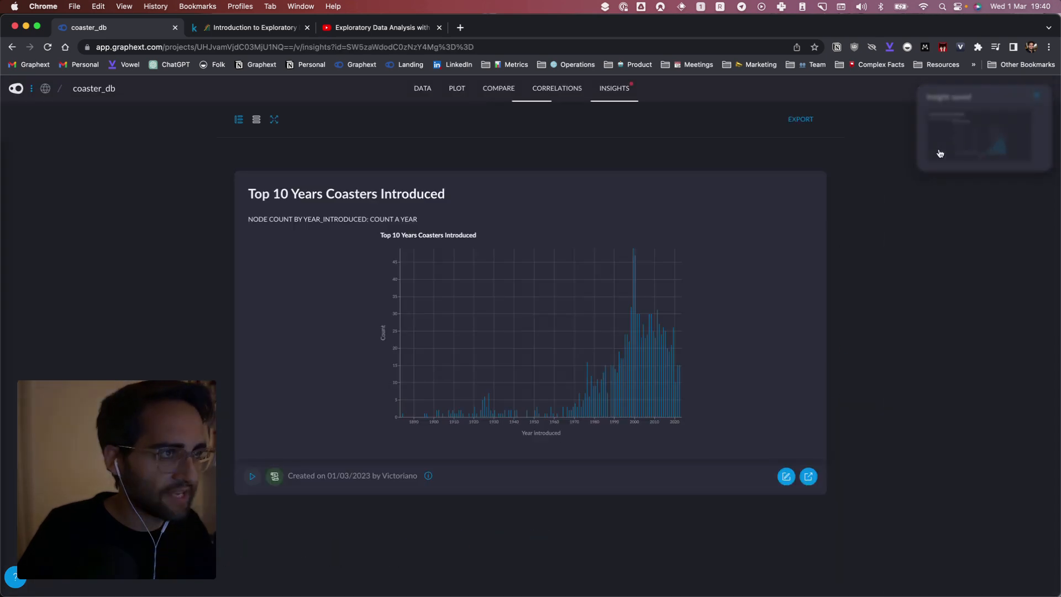
# Edit the saved insight, narrow its chart to free space on its right side, and add a paragraph text block there.
pyautogui.click(785, 476)
pyautogui.moveTo(820, 454); pyautogui.dragTo(672, 442)
pyautogui.click(255, 472)
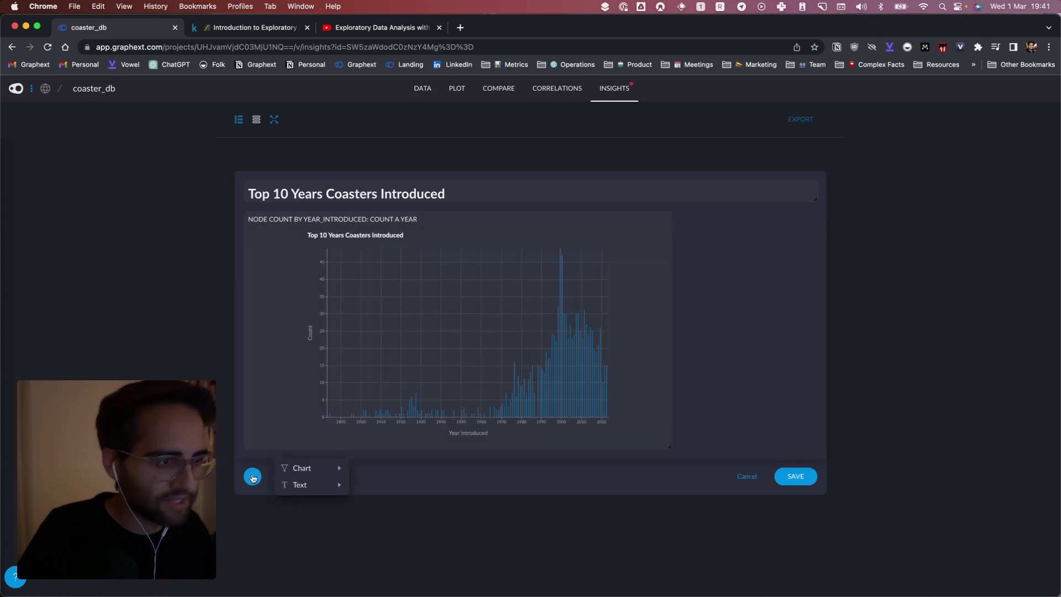
pyautogui.moveTo(309, 485)
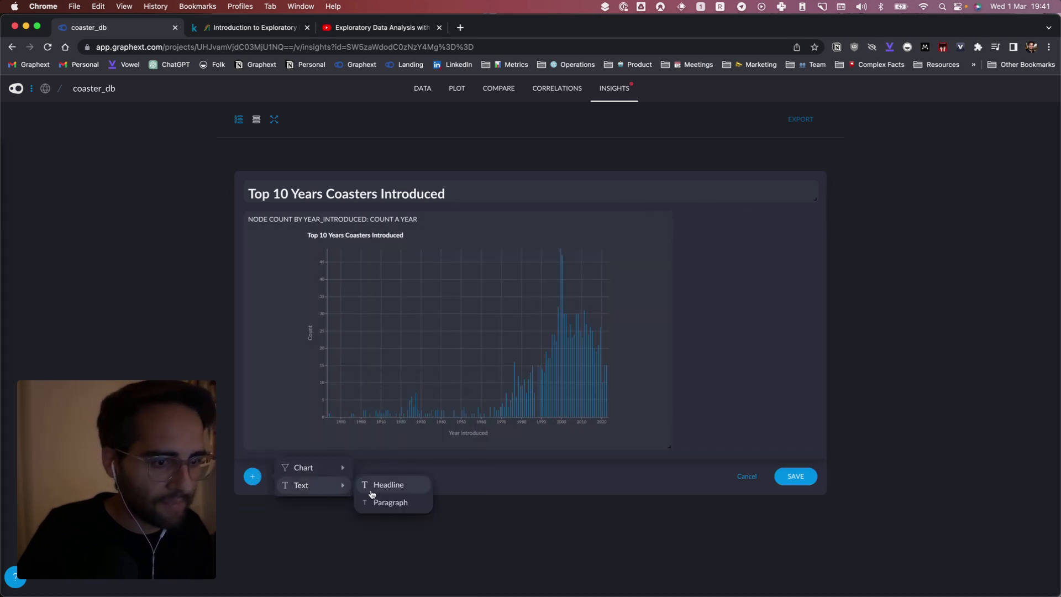
pyautogui.click(386, 503)
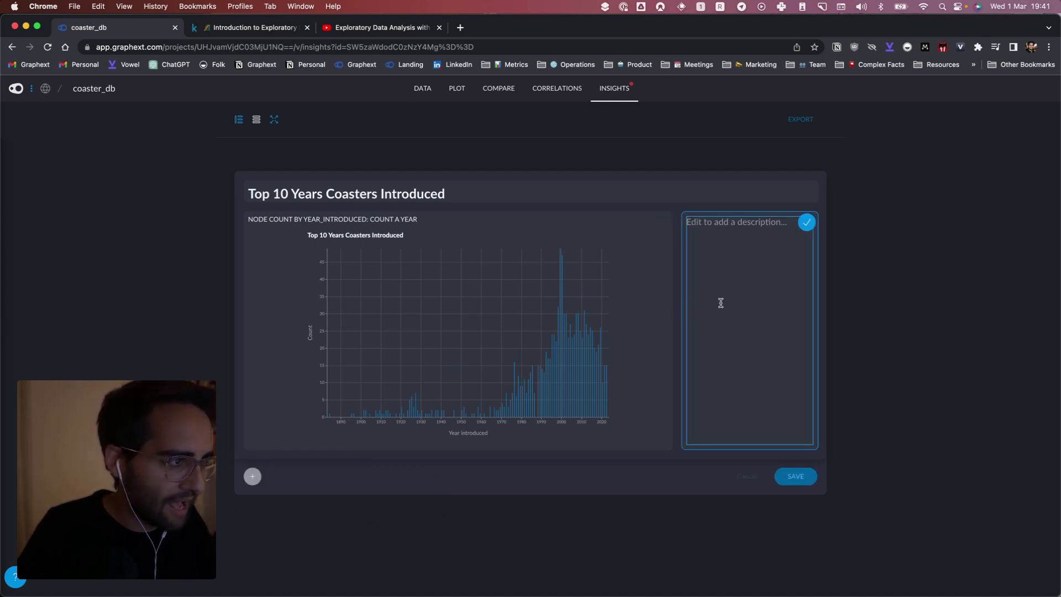
# Write "at the end of the century there was a fever for coasters" as the paragraph text and save the insight.
pyautogui.write('at the end of the centy')
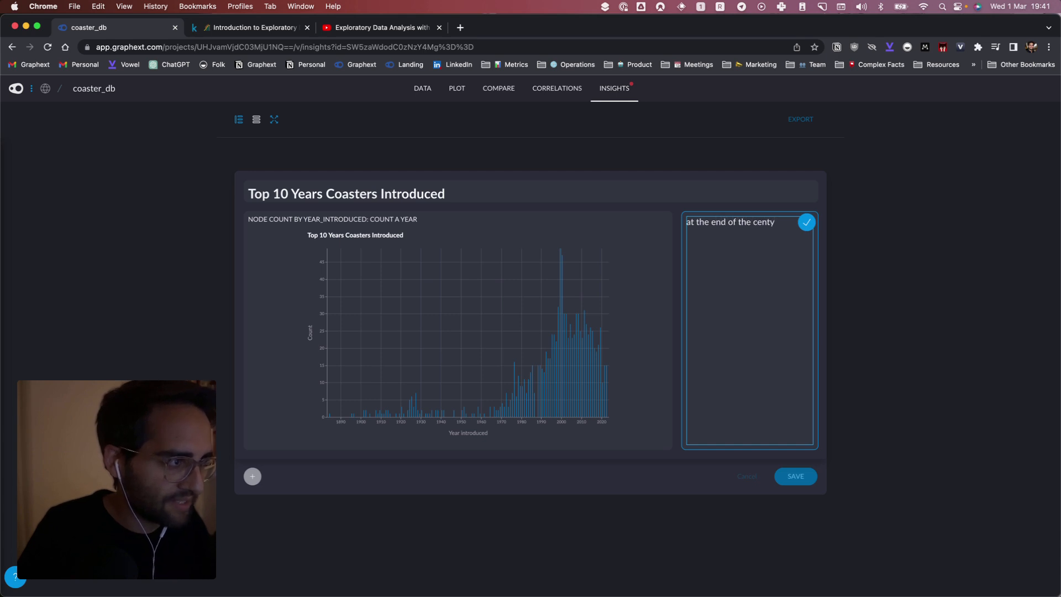
pyautogui.press('BackSpace')
pyautogui.write('ury there was ')
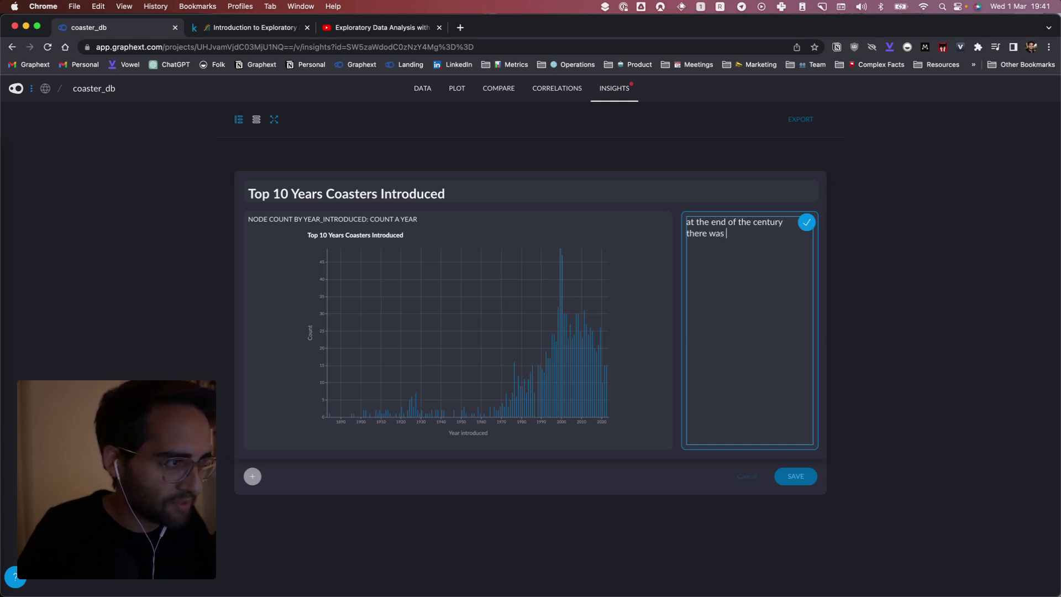
pyautogui.write('a ever for rol')
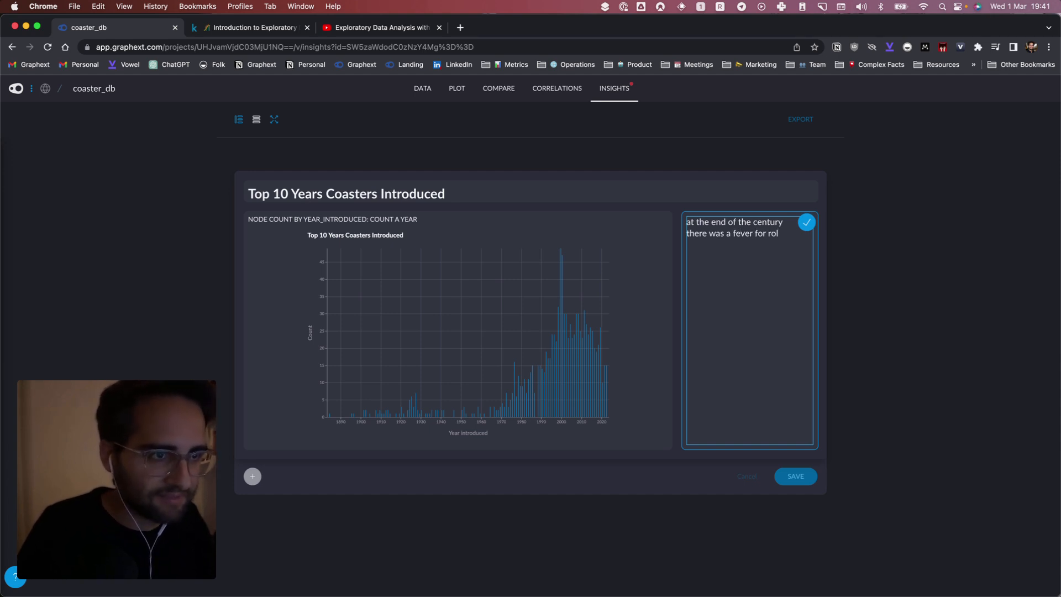
pyautogui.press('BackSpace')
pyautogui.press('BackSpace')
pyautogui.press('BackSpace')
pyautogui.write('coasters')
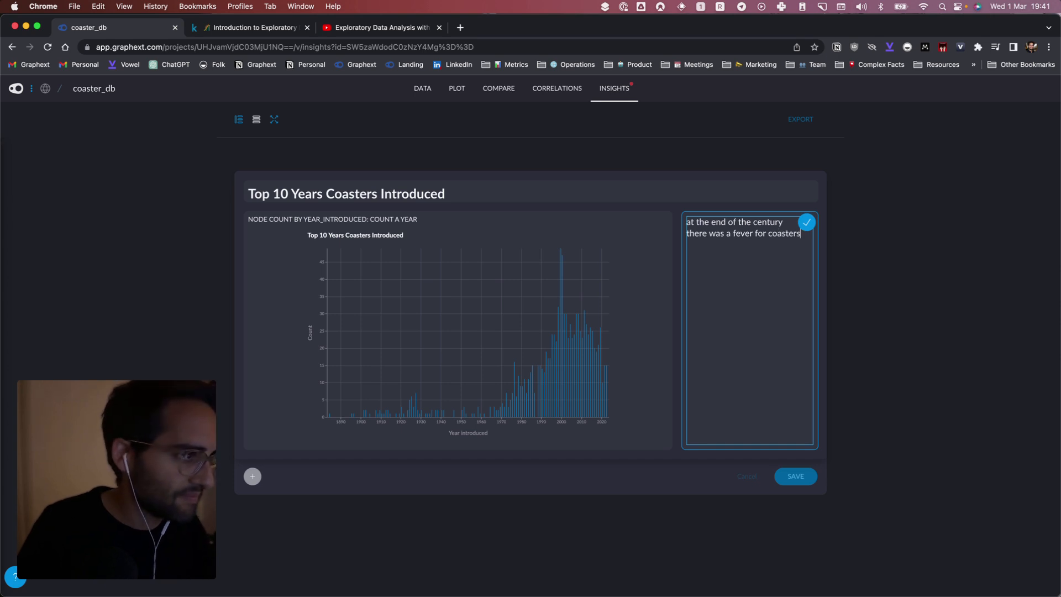
pyautogui.click(806, 222)
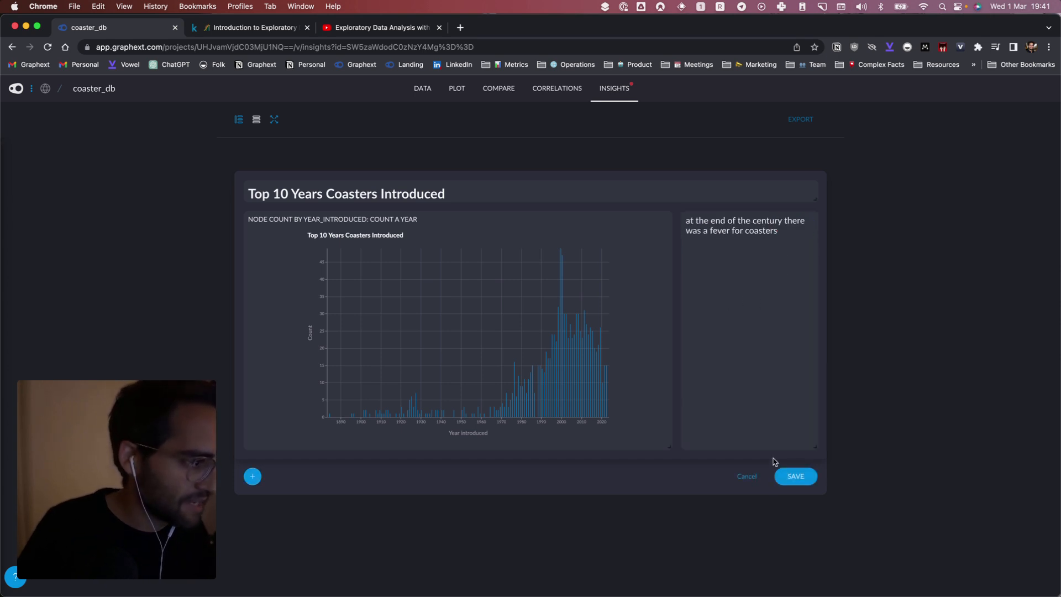
pyautogui.click(793, 476)
# Reopen the insight's bar chart in the plot view and look over its image export settings without exporting.
pyautogui.moveTo(239, 508)
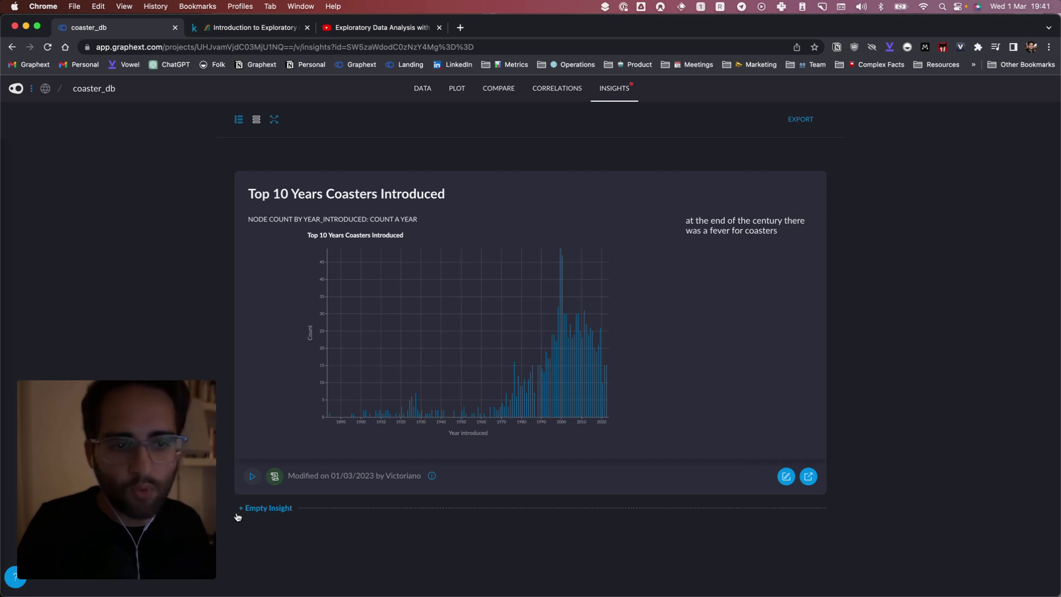
pyautogui.click(252, 476)
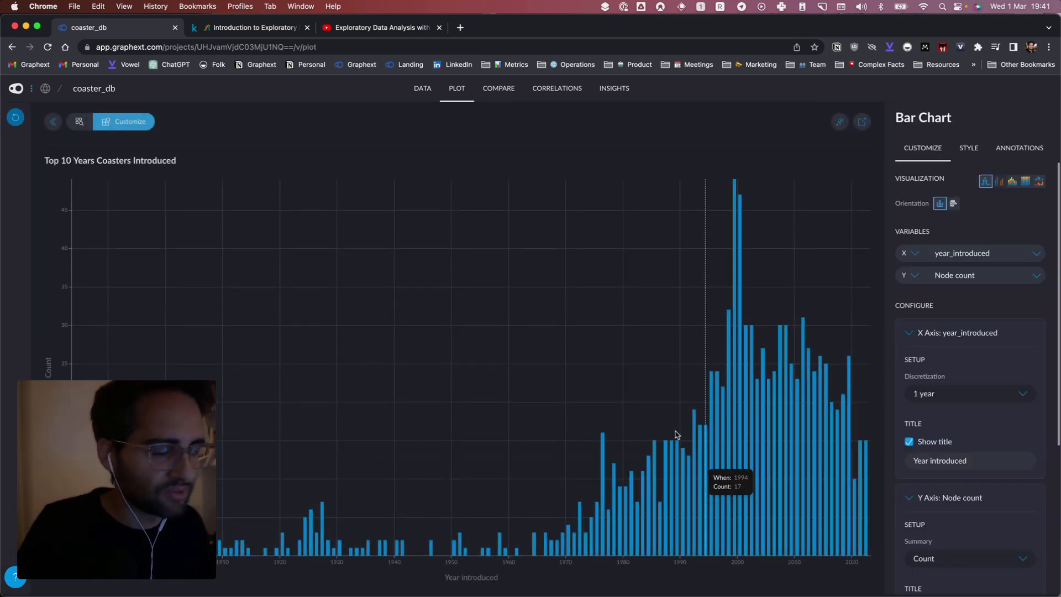
pyautogui.click(863, 122)
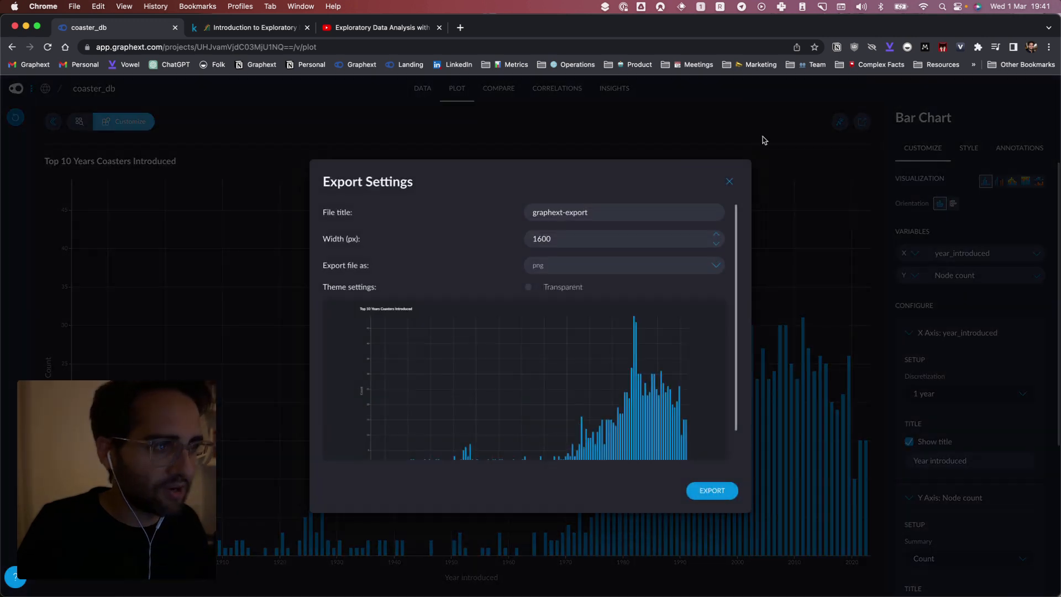
pyautogui.scroll(-1, 582, 298)
pyautogui.scroll(1, 585, 300)
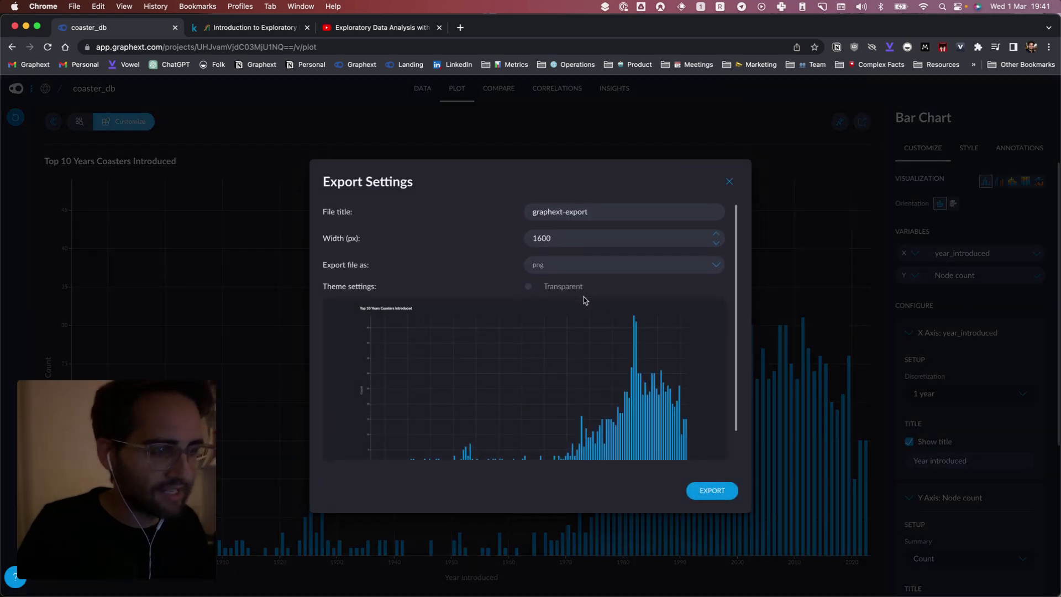
pyautogui.scroll(-1, 585, 298)
pyautogui.scroll(1, 587, 299)
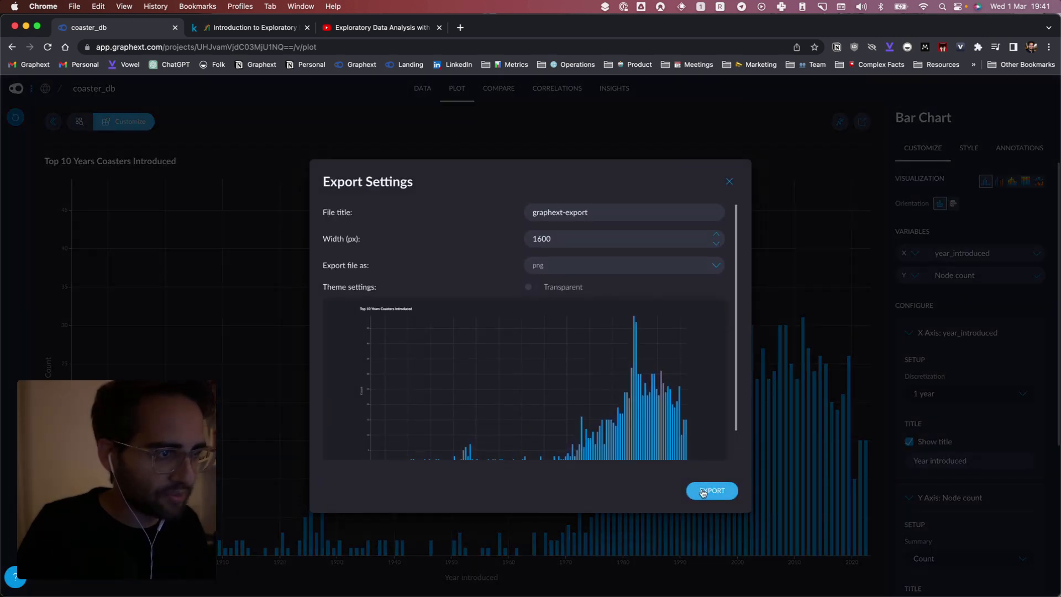
pyautogui.click(728, 182)
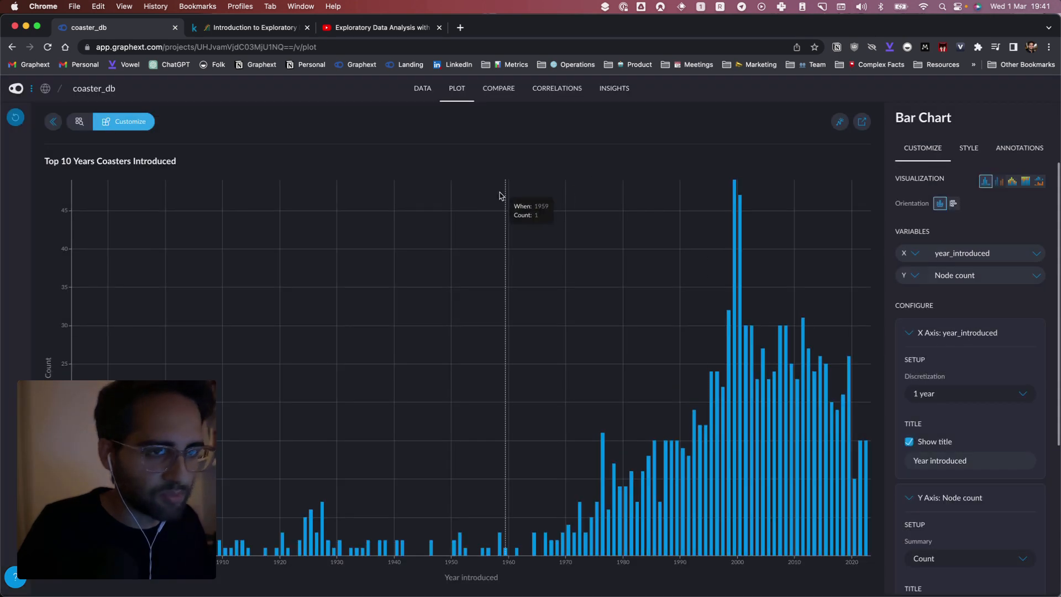
# Try the LA Times theme on the bar chart and set its theme to Urban Institute.
pyautogui.click(969, 148)
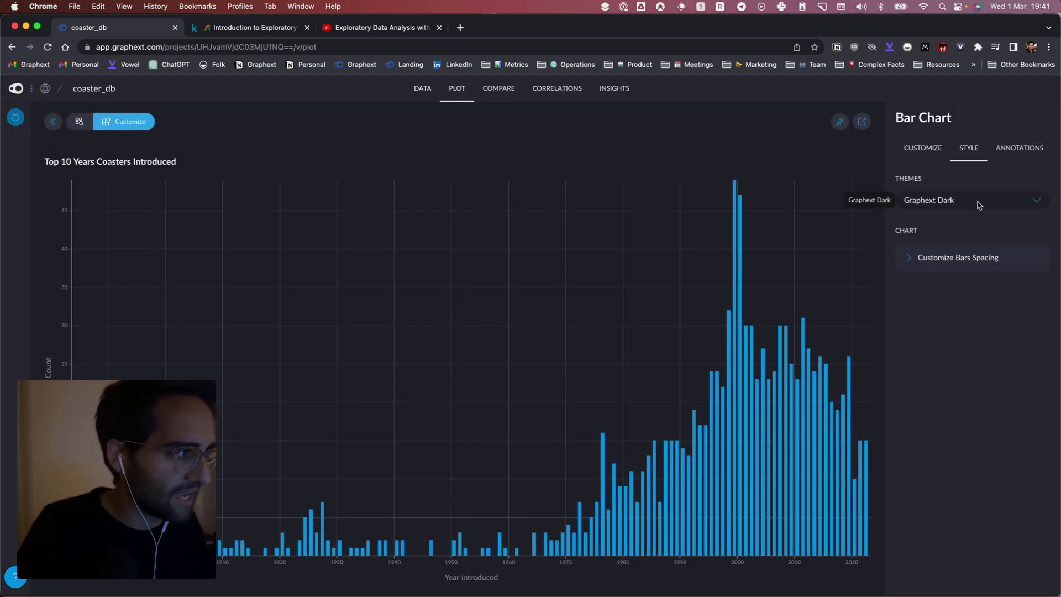
pyautogui.click(982, 200)
pyautogui.click(997, 181)
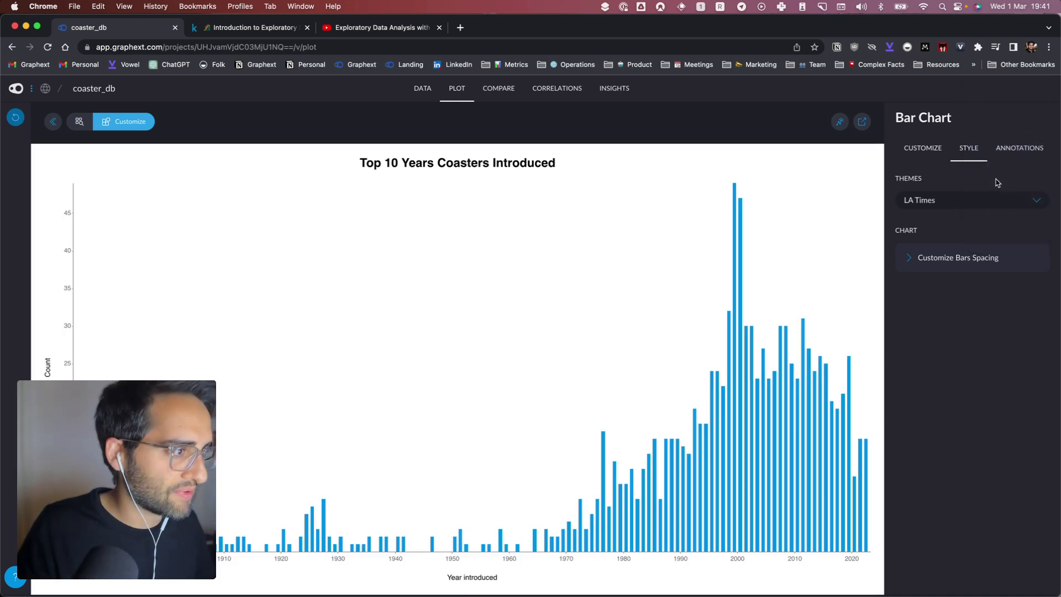
pyautogui.click(939, 200)
pyautogui.click(1003, 232)
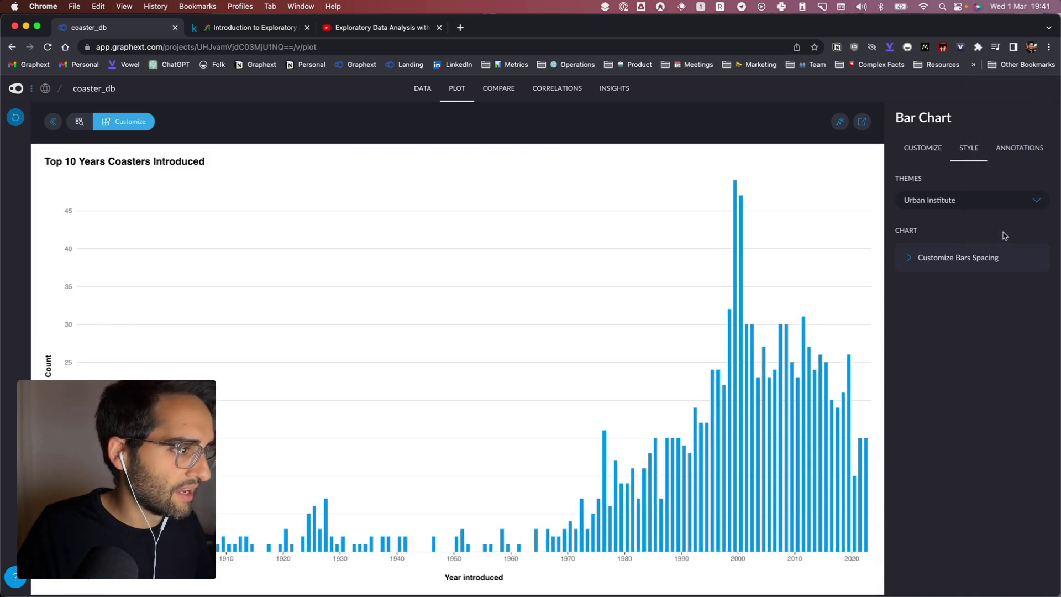
pyautogui.click(972, 201)
pyautogui.click(933, 241)
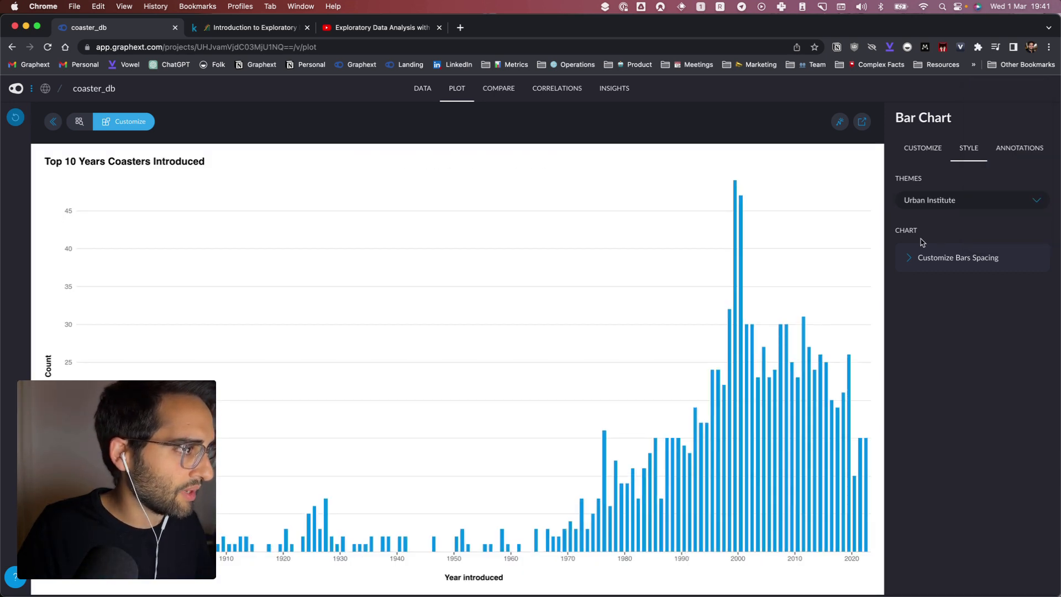
# Switch the bar spacing to manual, reduce the internal gaps to 0% and increase the external gaps.
pyautogui.click(909, 258)
pyautogui.click(966, 303)
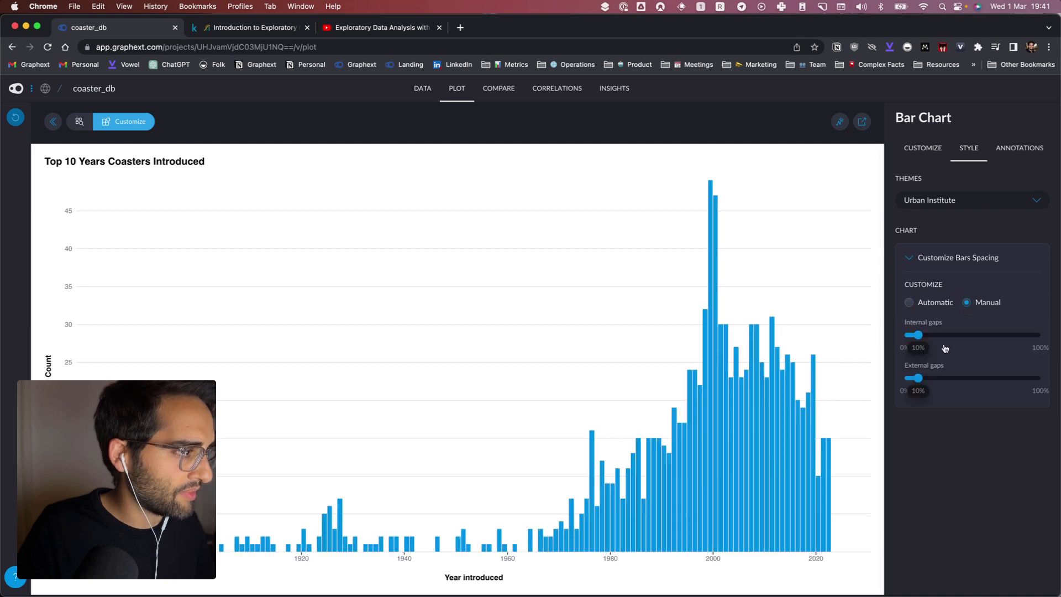
pyautogui.moveTo(912, 334)
pyautogui.mouseDown()
pyautogui.moveTo(937, 334)
pyautogui.moveTo(904, 334)
pyautogui.mouseUp()
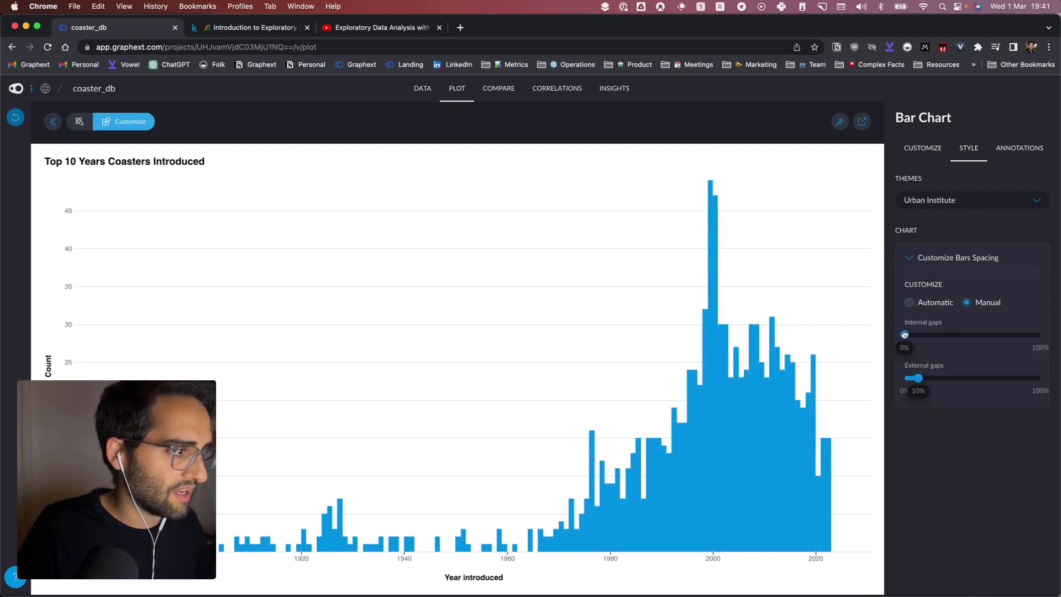
pyautogui.moveTo(918, 378); pyautogui.dragTo(939, 378)
pyautogui.click(952, 209)
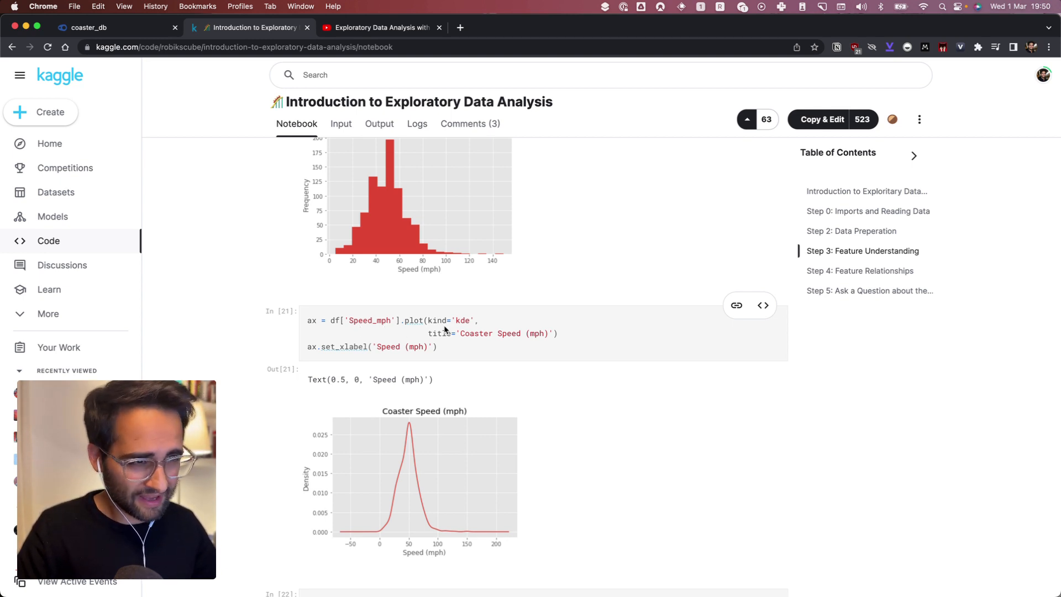
# Check the notebook's coaster speed density plot, and in Graphext plot the node count by speed_mph as a line chart.
pyautogui.scroll(-2, 412, 427)
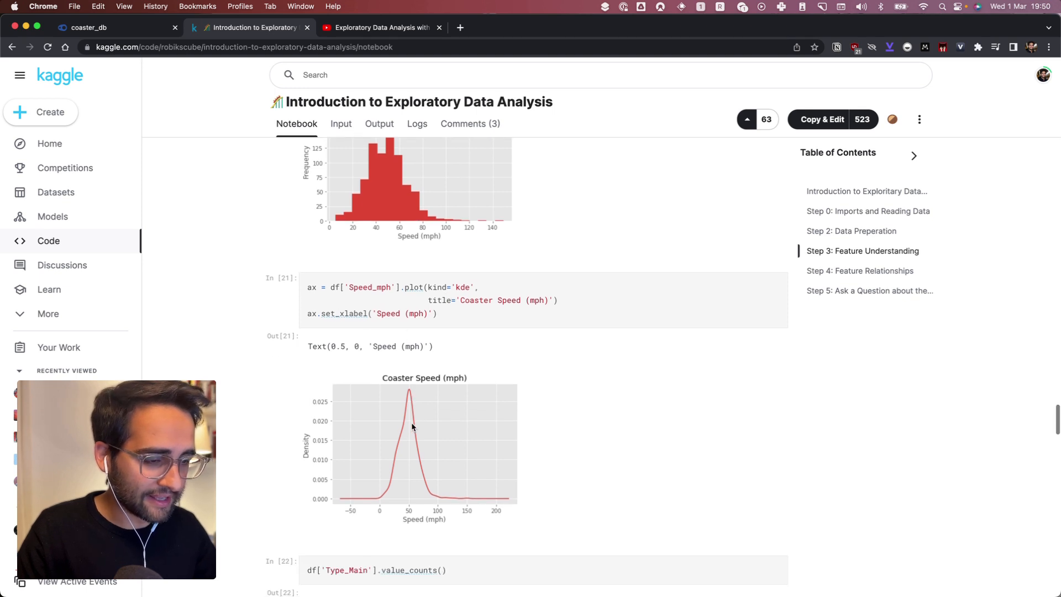
pyautogui.hotkey('ctrl', 'shift', 'Tab')
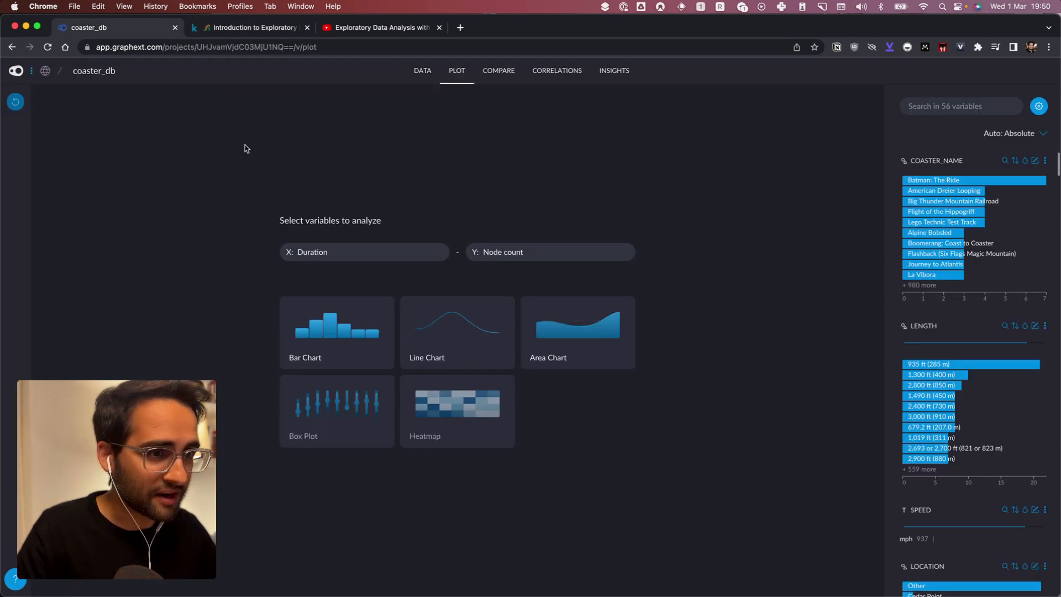
pyautogui.click(356, 250)
pyautogui.write('speed')
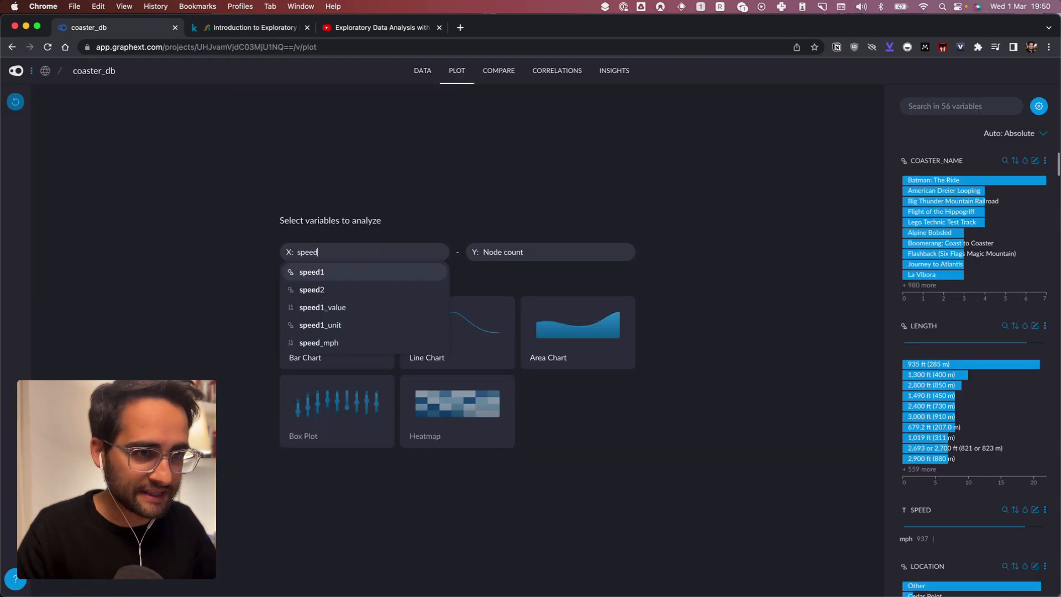
pyautogui.press('Down')
pyautogui.press('Down')
pyautogui.press('Down')
pyautogui.press('Down')
pyautogui.press('Return')
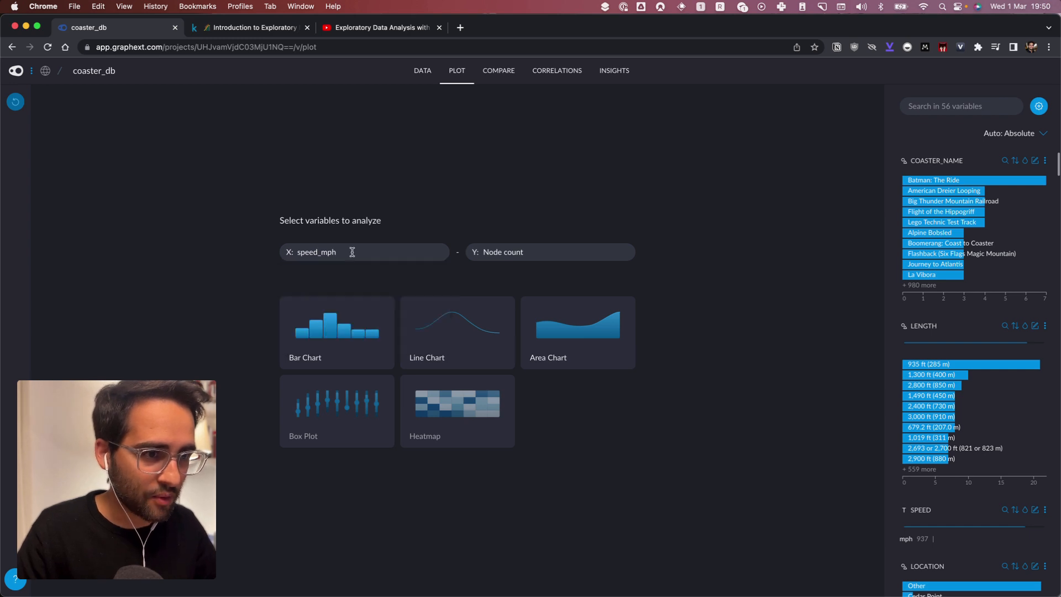
pyautogui.click(457, 322)
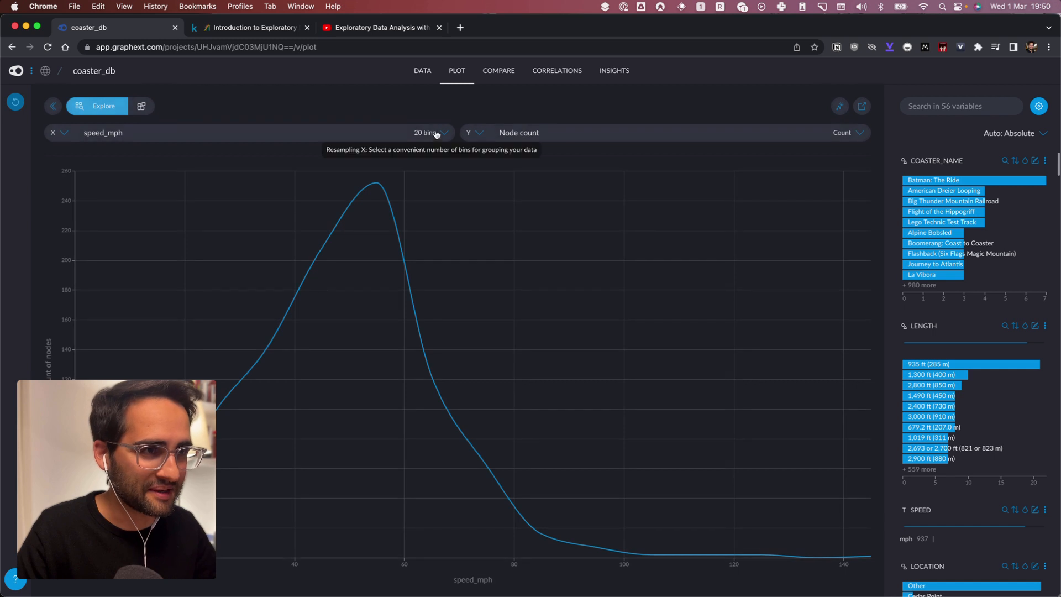
# Group the line chart's speed_mph axis into 10 bins.
pyautogui.click(435, 135)
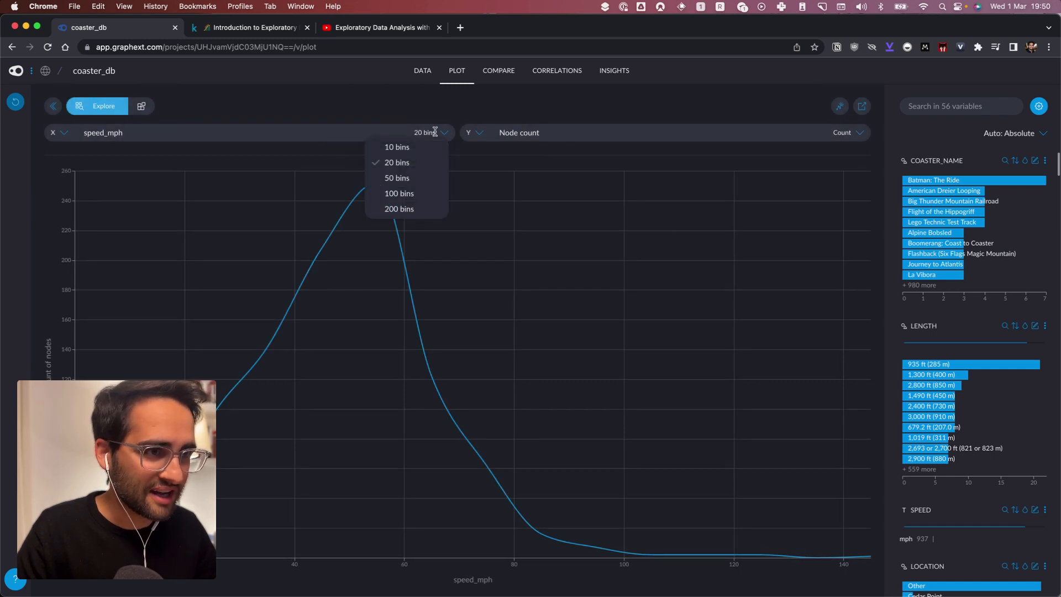
pyautogui.click(398, 148)
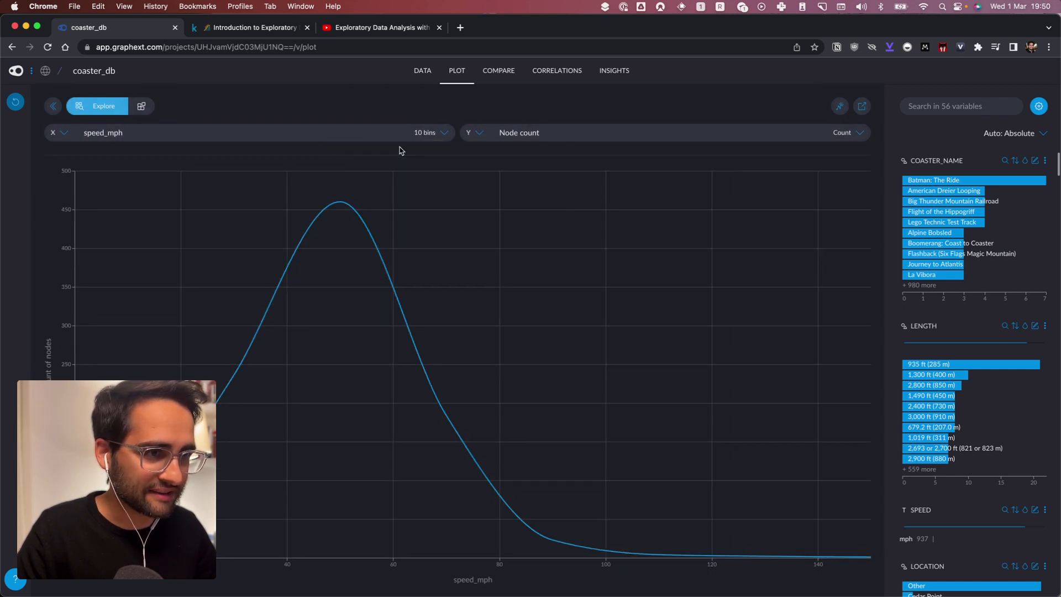
pyautogui.click(439, 134)
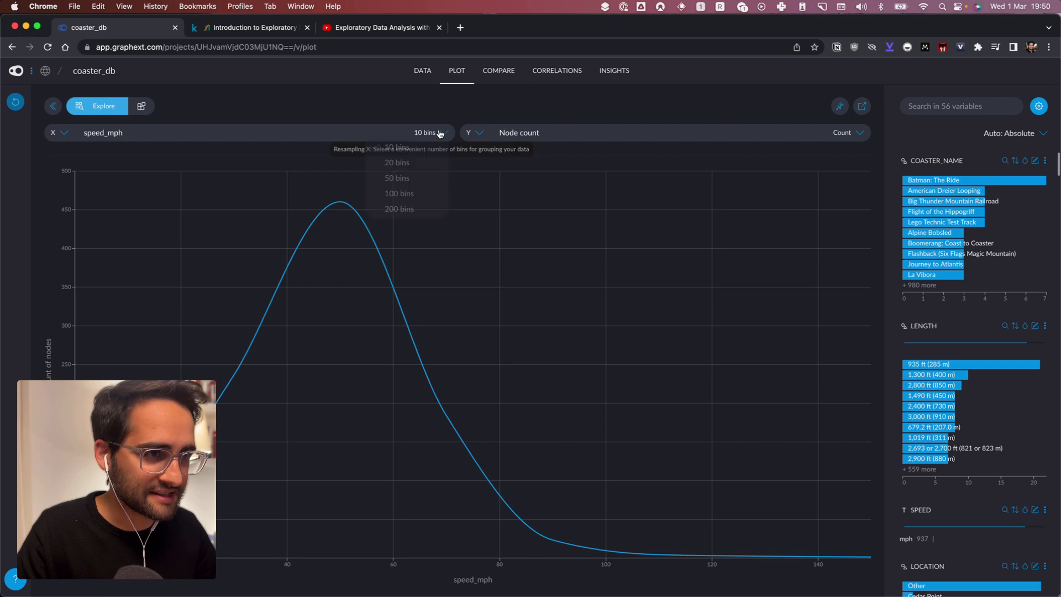
pyautogui.click(393, 100)
# Switch to the Kaggle notebook and review the speed density plot and the Type_Main value counts.
pyautogui.press('super+alt+Right')
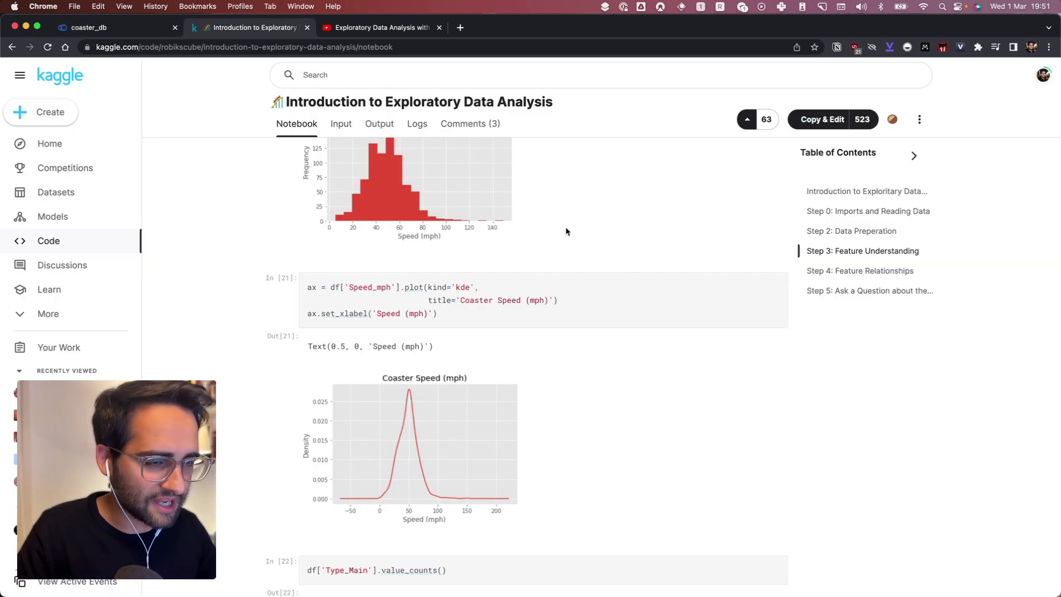
pyautogui.scroll(-4, 446, 257)
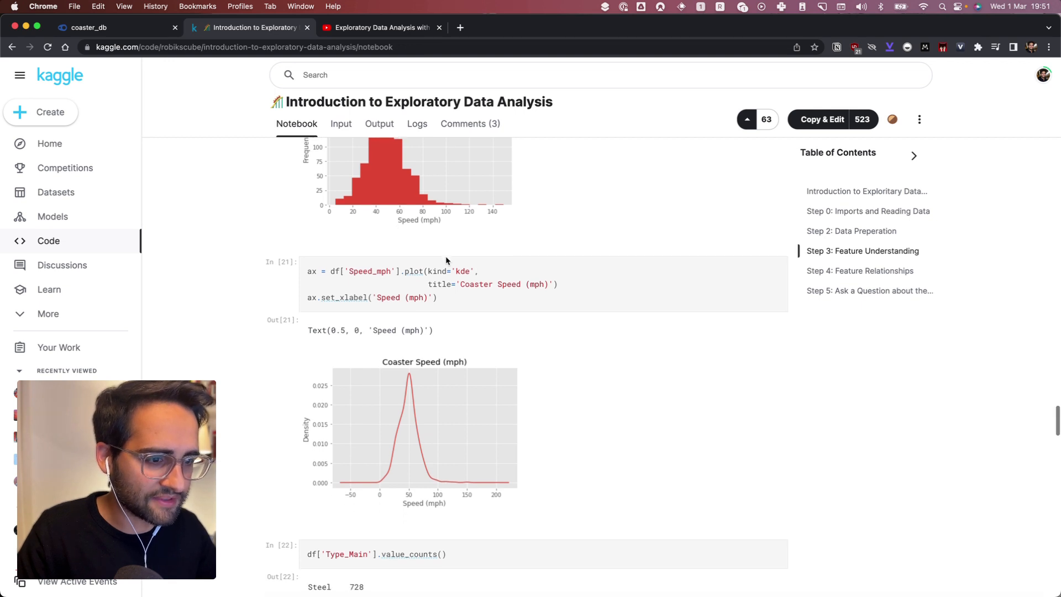
pyautogui.scroll(-2, 445, 256)
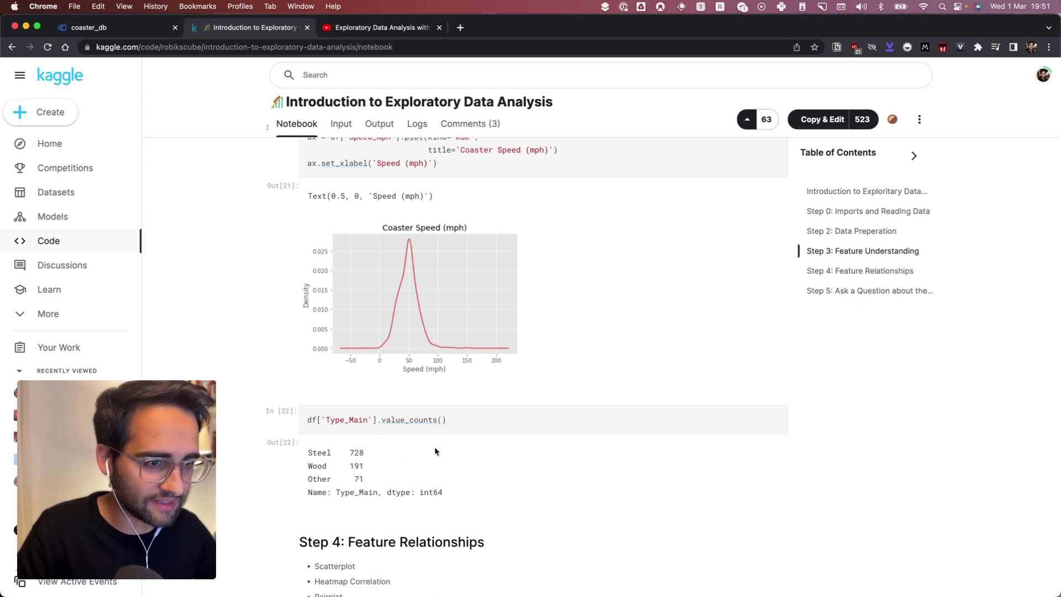
# Return to Graphext and search the variables for type_main to view its category distribution.
pyautogui.press('super+1')
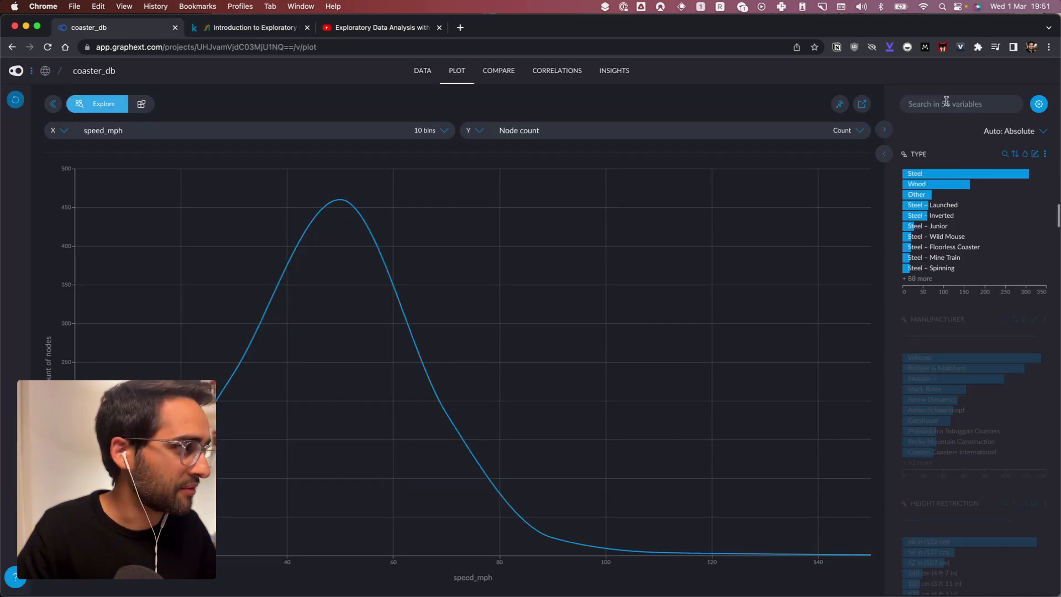
pyautogui.click(946, 101)
pyautogui.write('type')
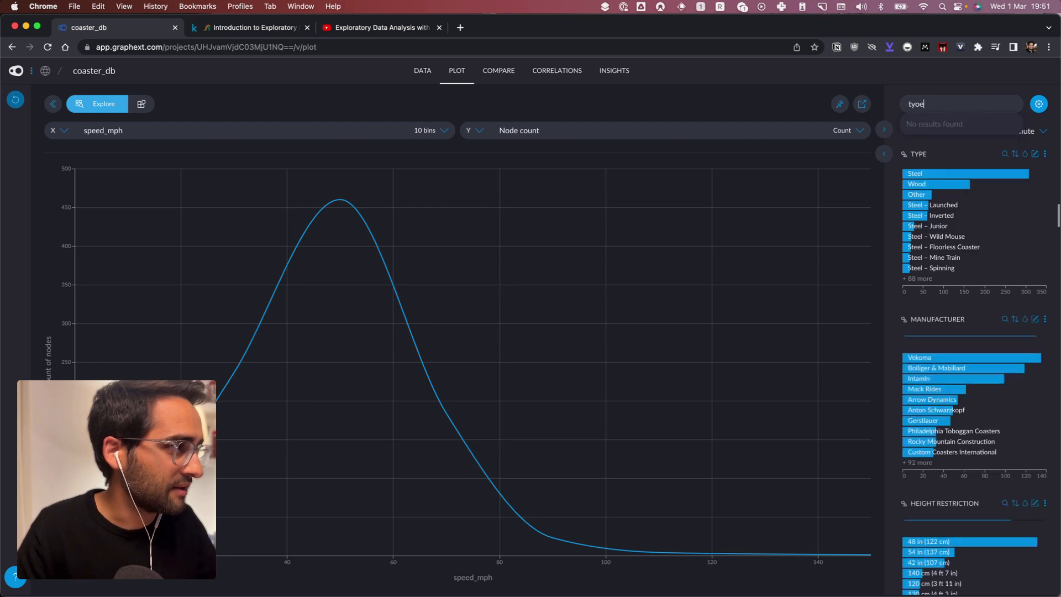
pyautogui.click(962, 143)
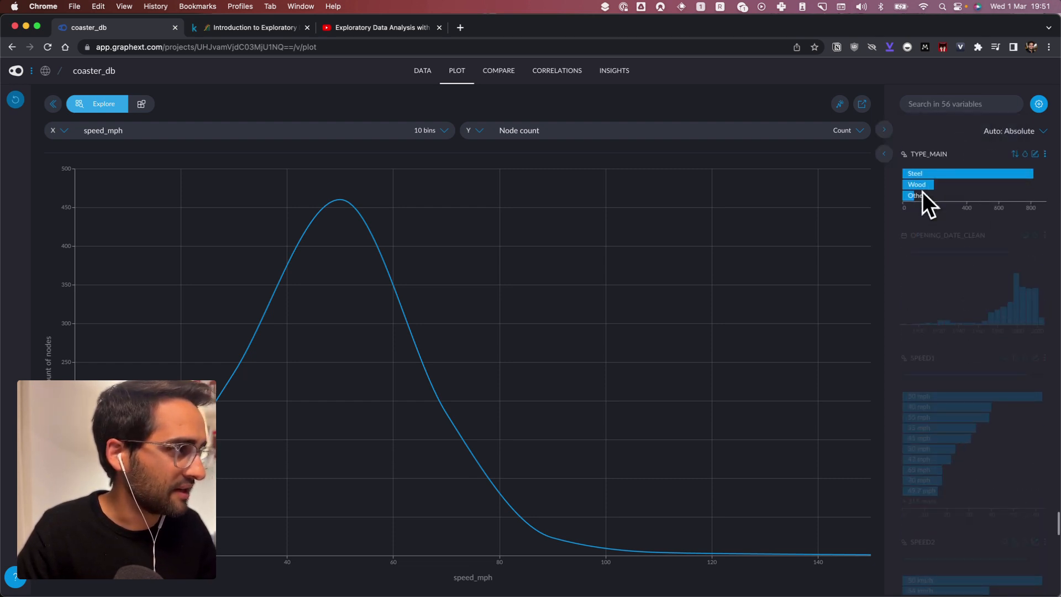
# Switch to the Kaggle notebook and copy the title "Coaster Speed vs. Height" from the Step 4 scatter plot code.
pyautogui.moveTo(942, 174)
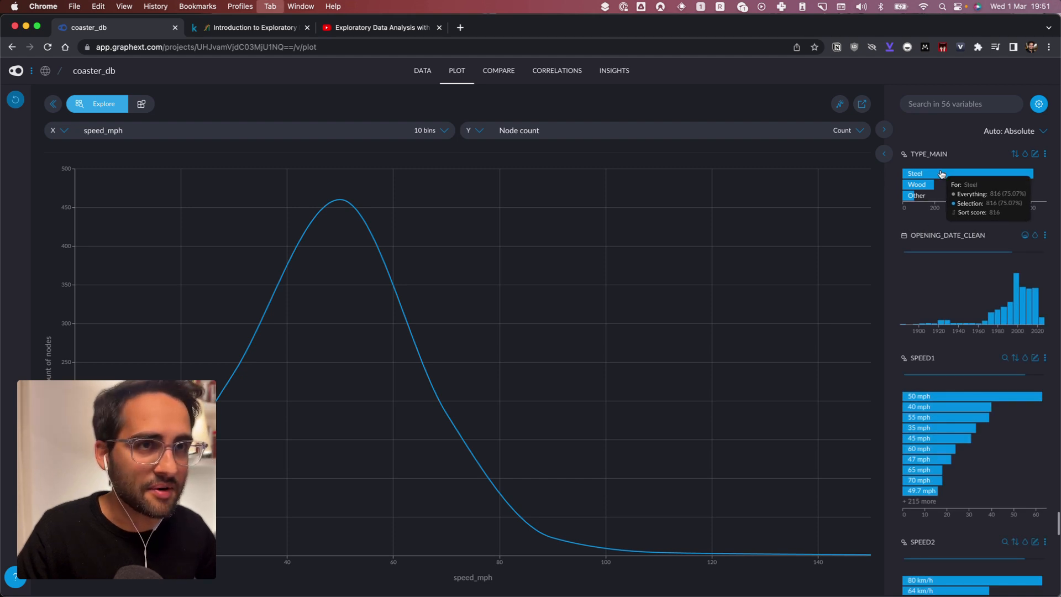
pyautogui.hotkey('ctrl', 'Tab')
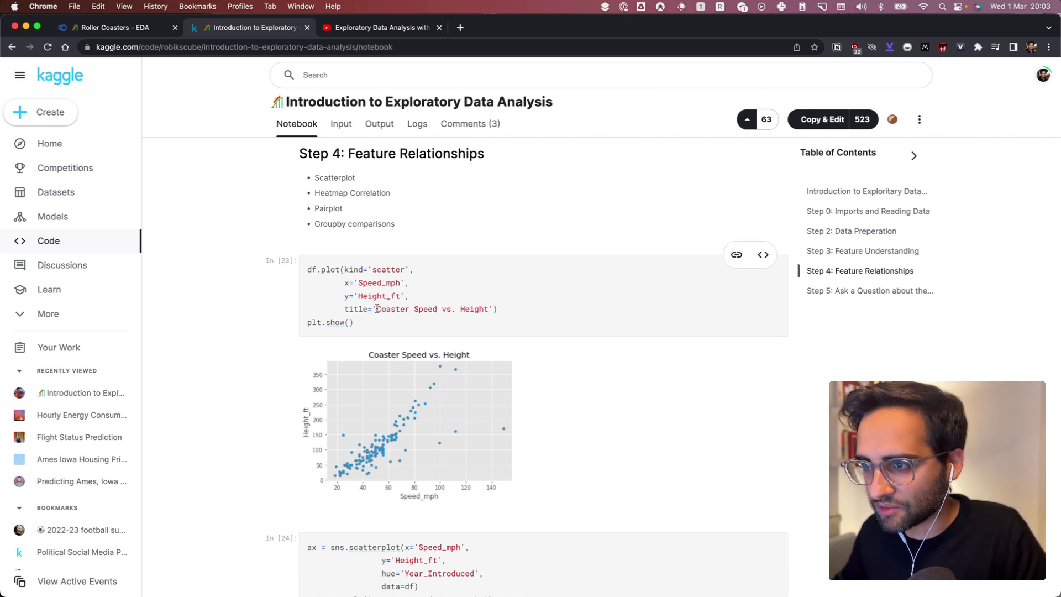
pyautogui.moveTo(377, 308); pyautogui.dragTo(485, 304)
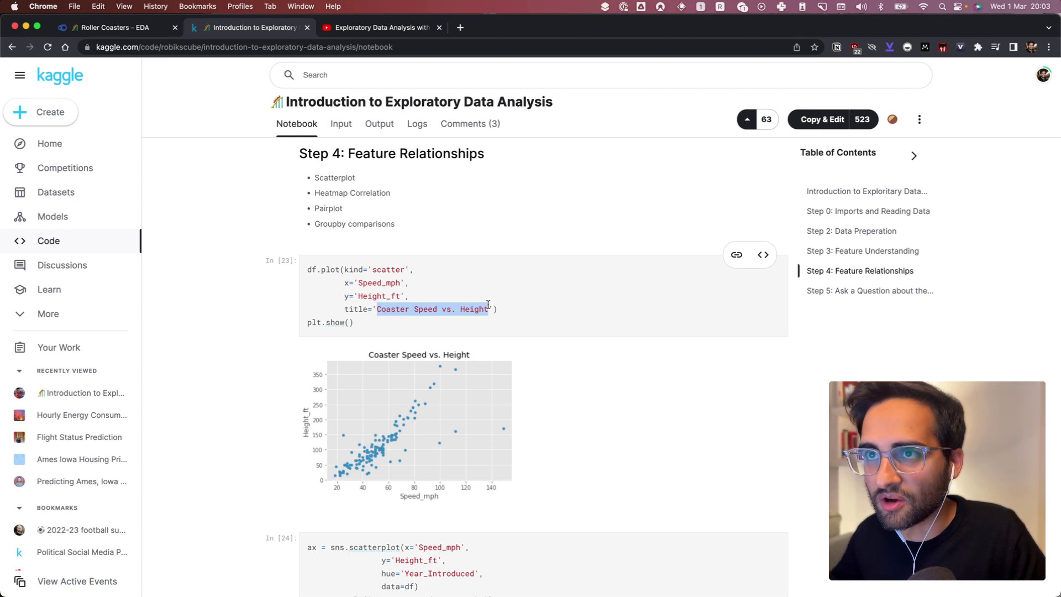
# Return to Graphext and create a box plot with speed_mph on the X axis and height_ft on the Y axis.
pyautogui.press('super+alt+Left')
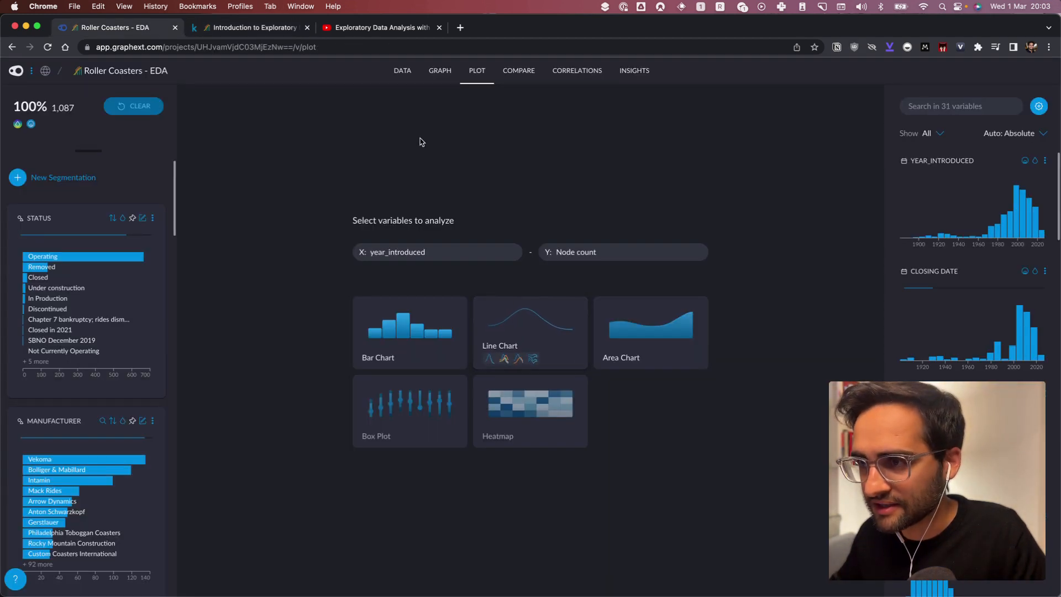
pyautogui.click(450, 252)
pyautogui.write('spee')
pyautogui.press('Return')
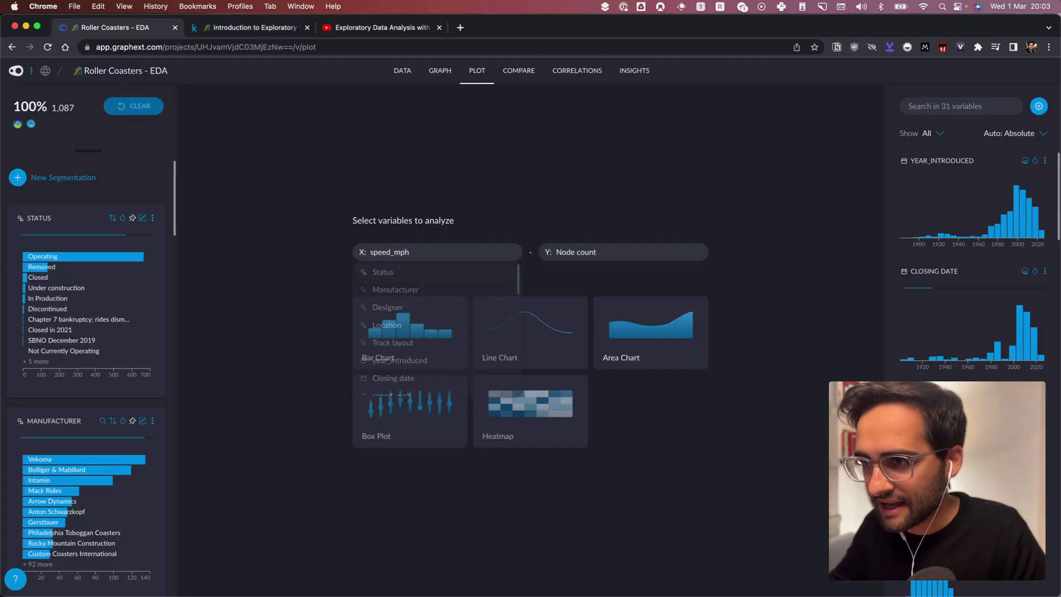
pyautogui.click(590, 252)
pyautogui.write('hei')
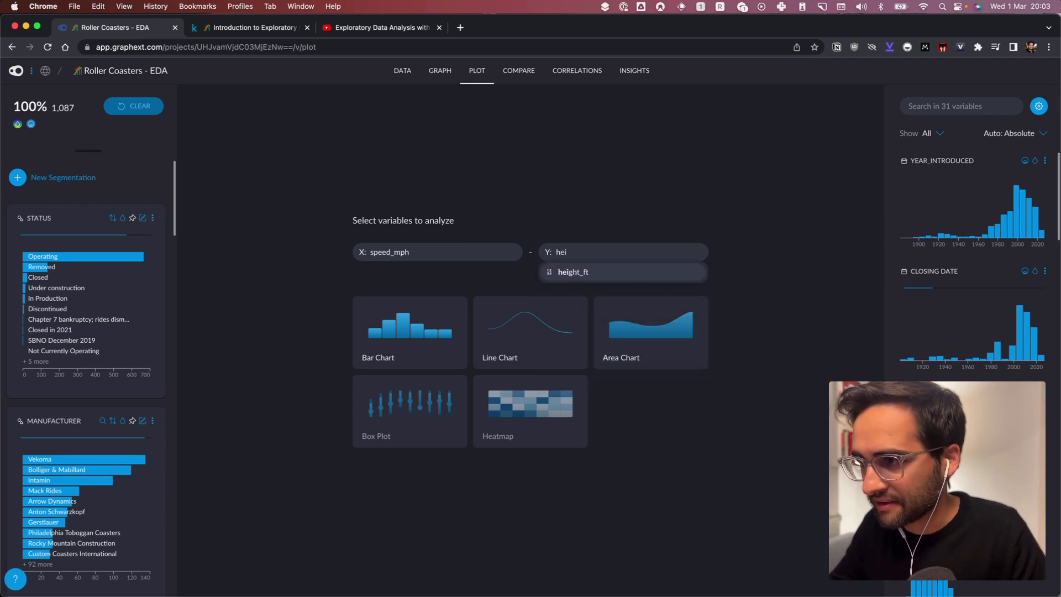
pyautogui.press('Return')
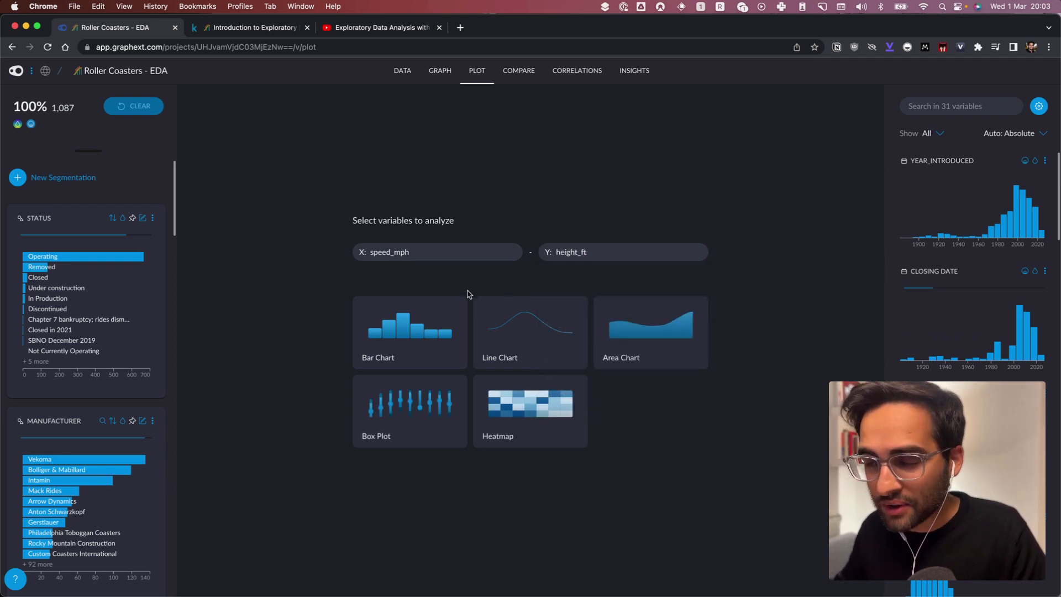
pyautogui.moveTo(453, 328)
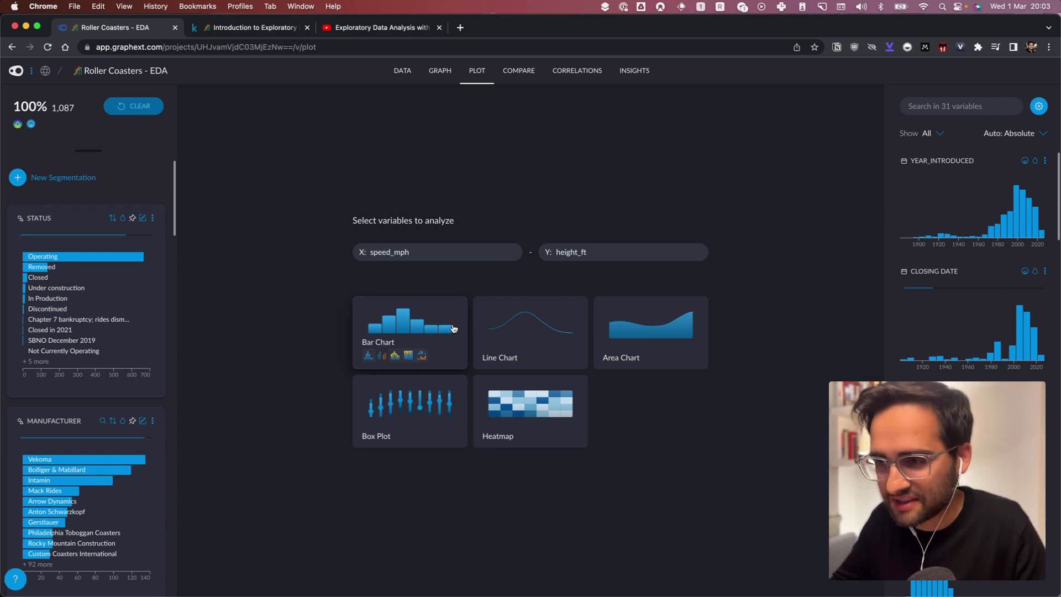
pyautogui.click(395, 405)
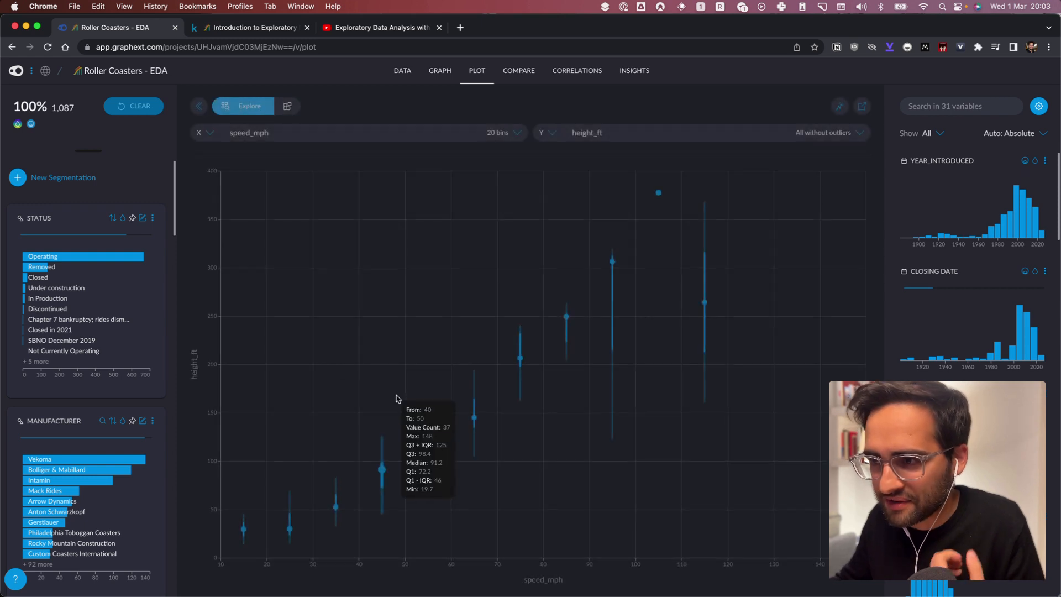
# Divide the speed_mph axis into 200 bins and compare the box plot with the notebook's speed versus height scatter plot.
pyautogui.click(512, 135)
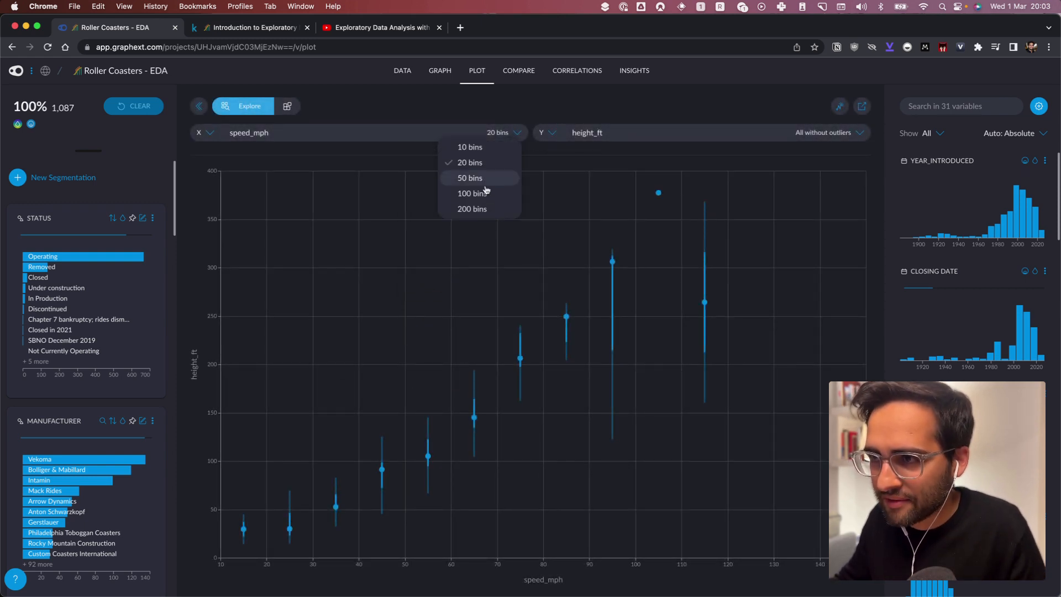
pyautogui.click(483, 208)
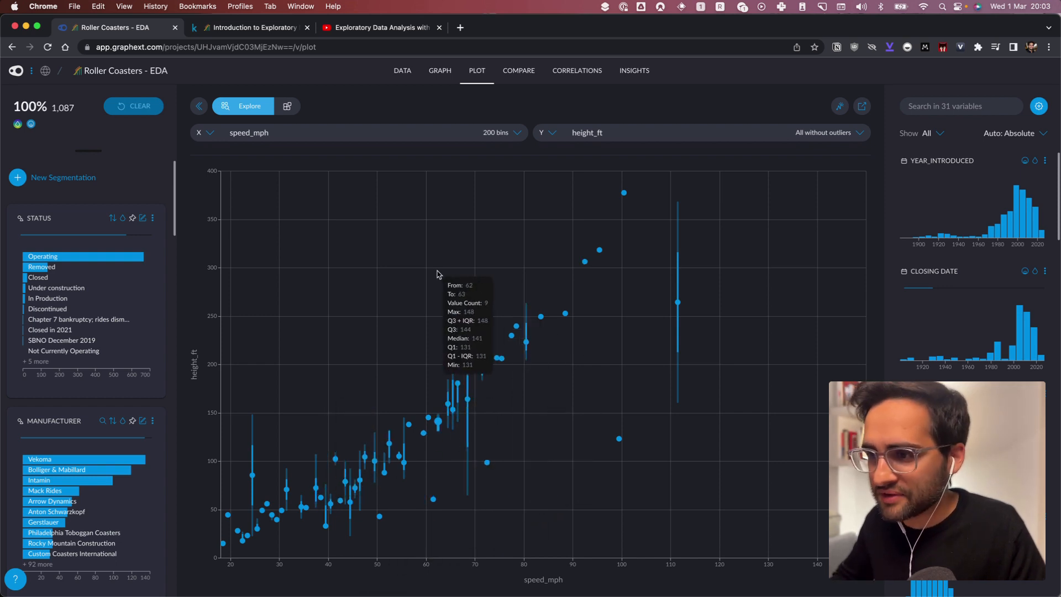
pyautogui.hotkey('ctrl', 'Tab')
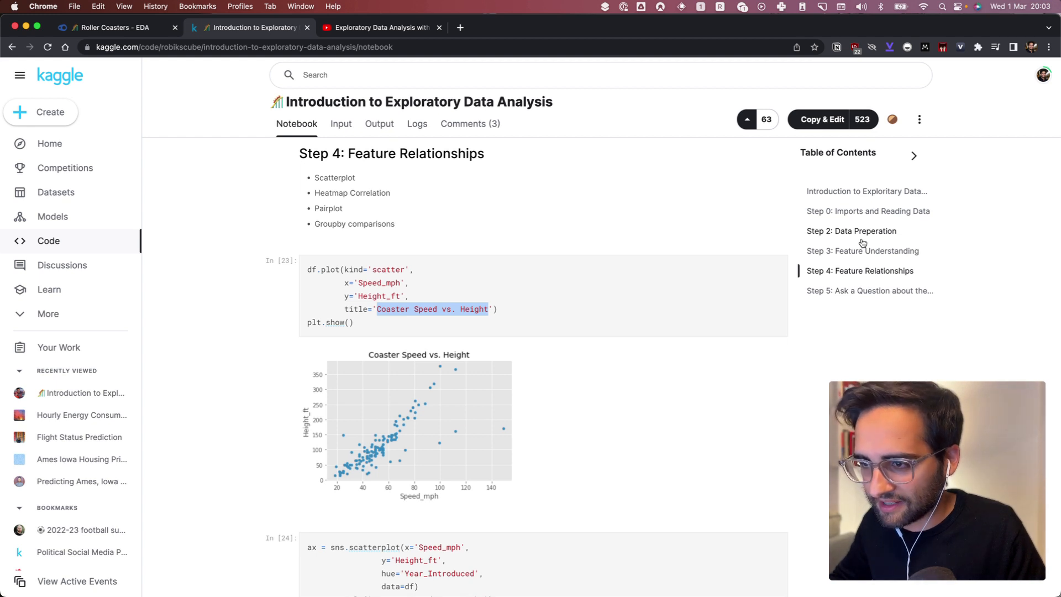
pyautogui.hotkey('ctrl', 'shift', 'Tab')
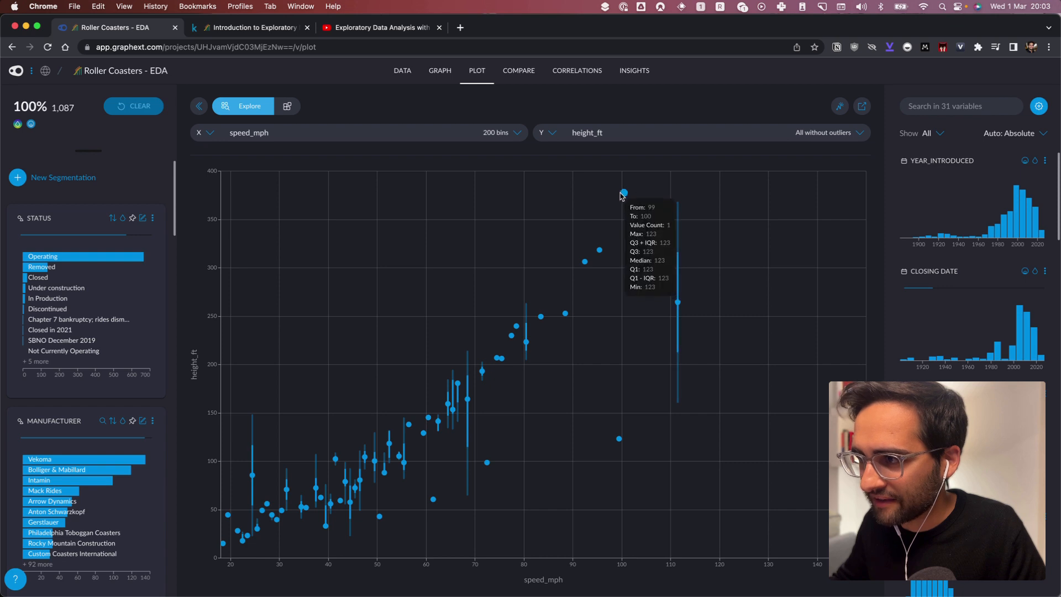
pyautogui.hotkey('ctrl', 'Tab')
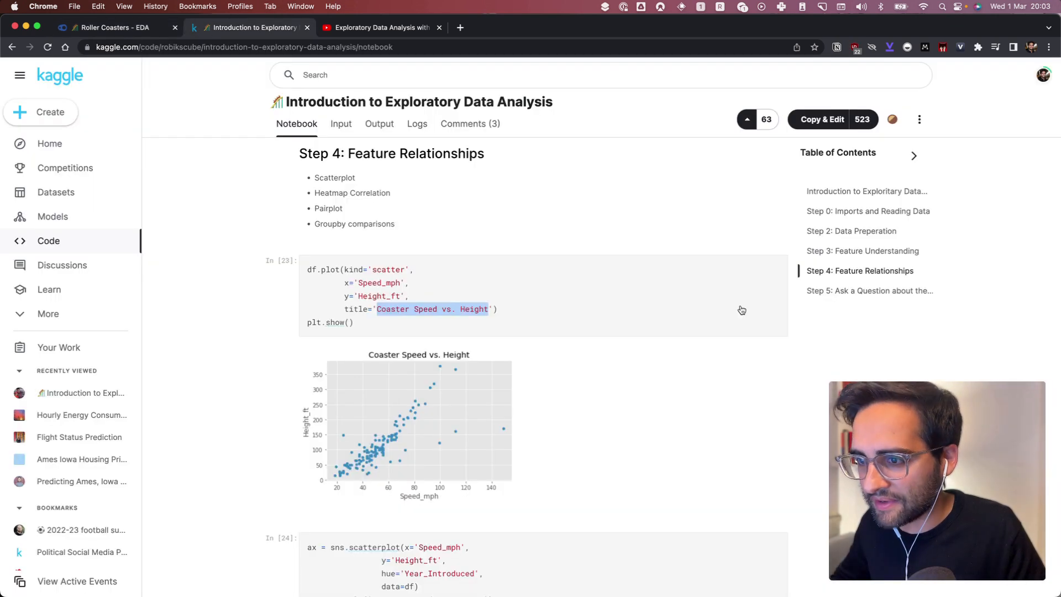
pyautogui.hotkey('ctrl', 'shift', 'Tab')
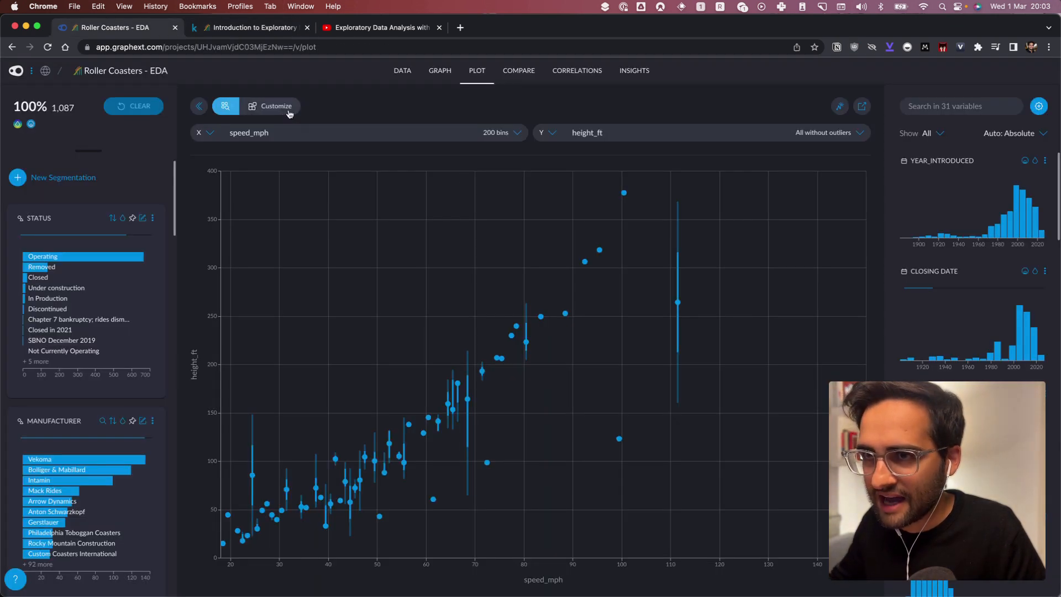
# Title the box plot "Coaster Speed vs. Height" and check it against the notebook's scatter plot.
pyautogui.click(275, 106)
pyautogui.scroll(-5, 969, 276)
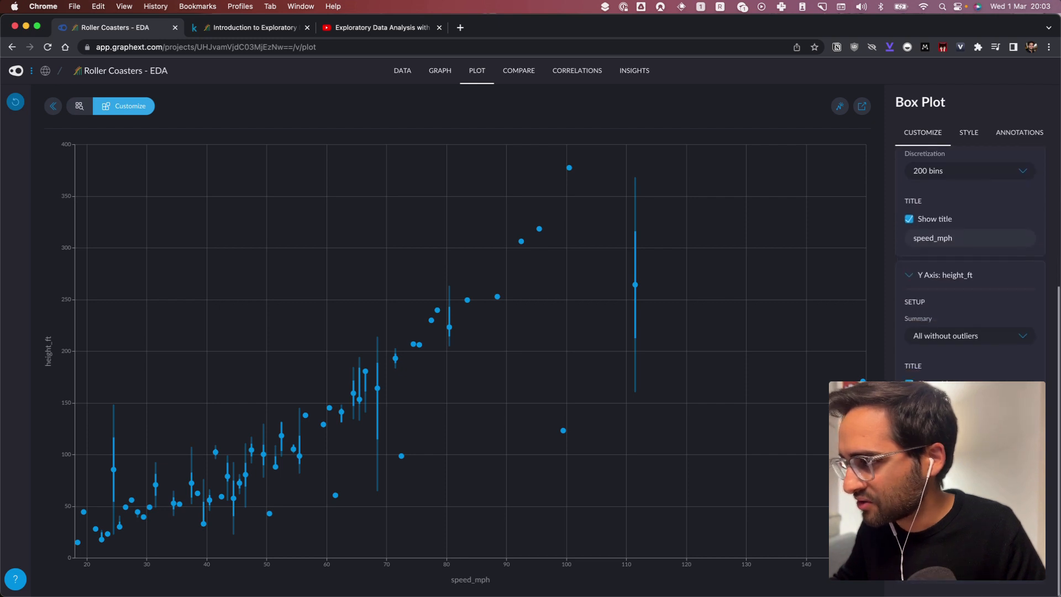
pyautogui.click(939, 474)
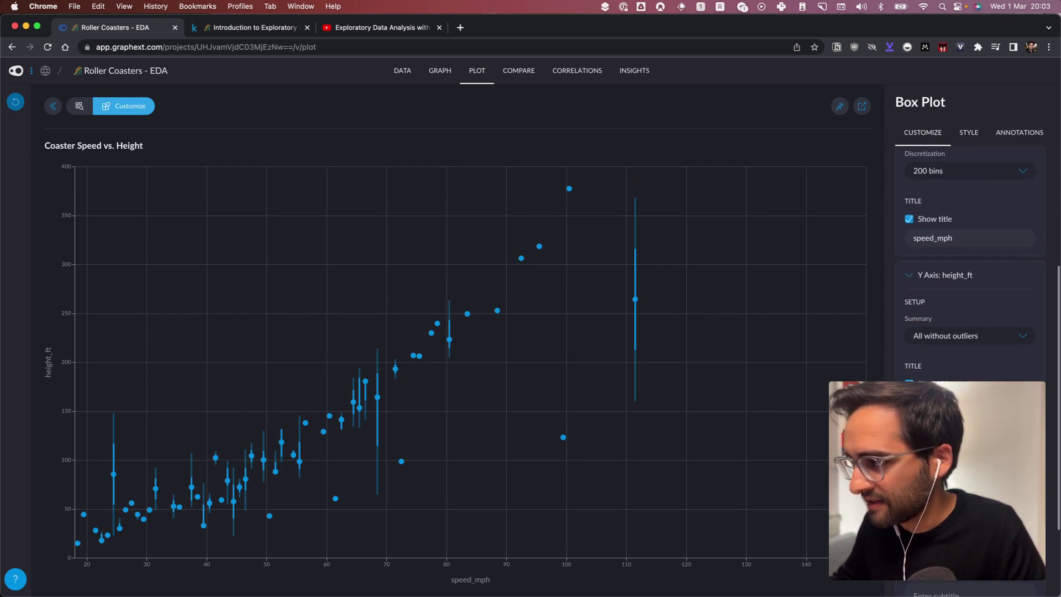
pyautogui.hotkey('ctrl', 'Tab')
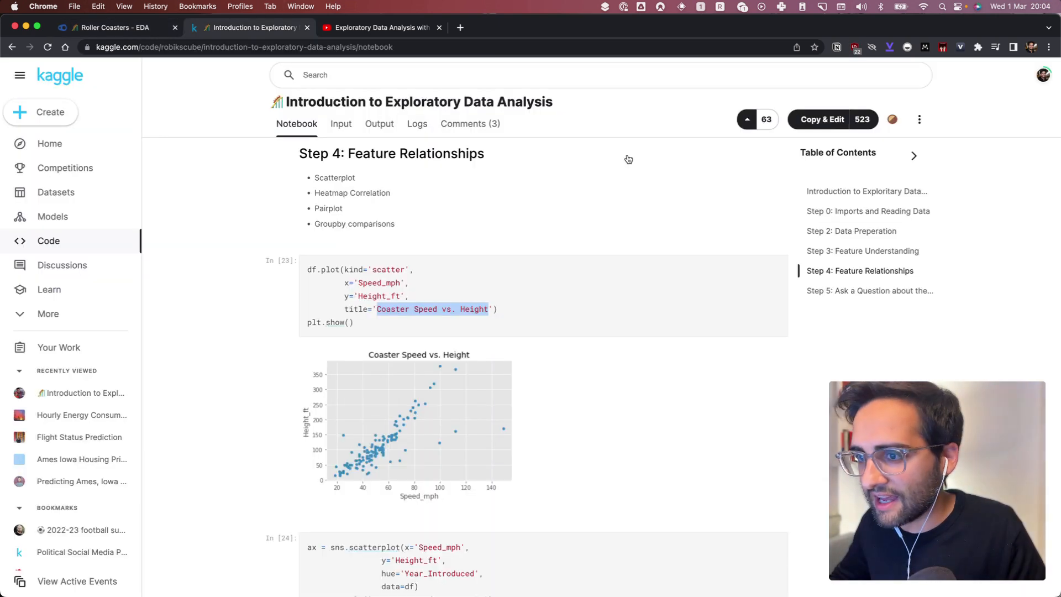
pyautogui.hotkey('ctrl', 'shift', 'Tab')
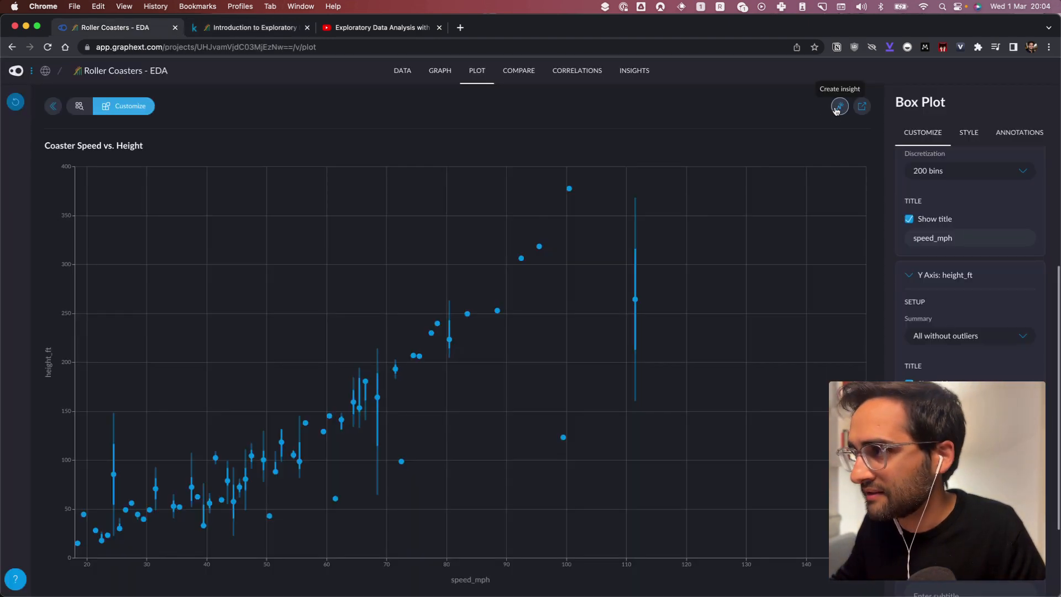
# Save the titled box plot as an insight and open the saved insight.
pyautogui.click(838, 107)
pyautogui.click(683, 387)
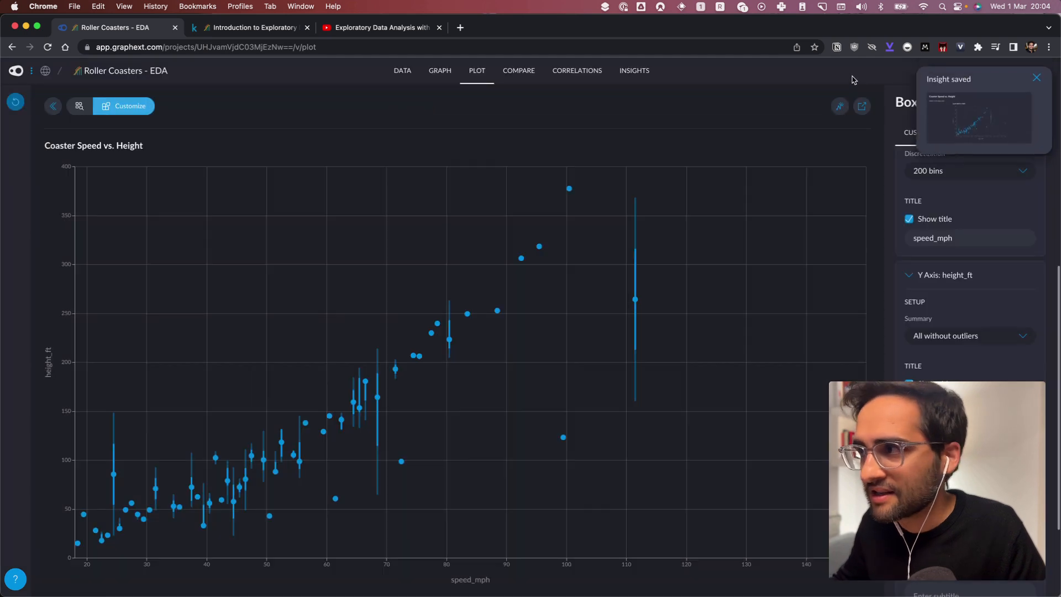
pyautogui.click(933, 98)
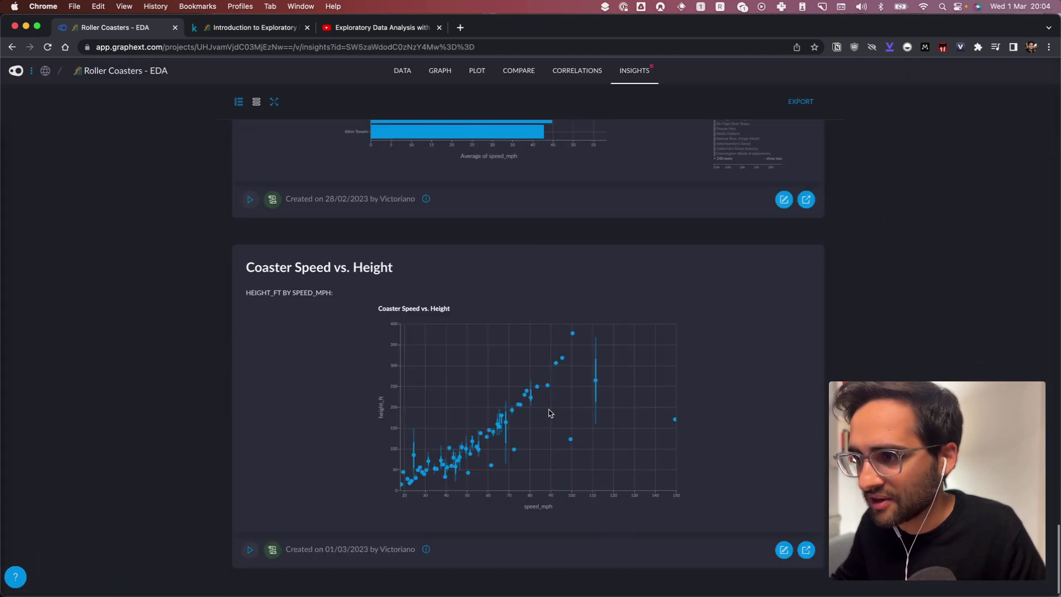
# Switch to the Kaggle notebook and review the speed versus height scatter plot coloured by Year_Introduced.
pyautogui.click(474, 72)
pyautogui.click(253, 28)
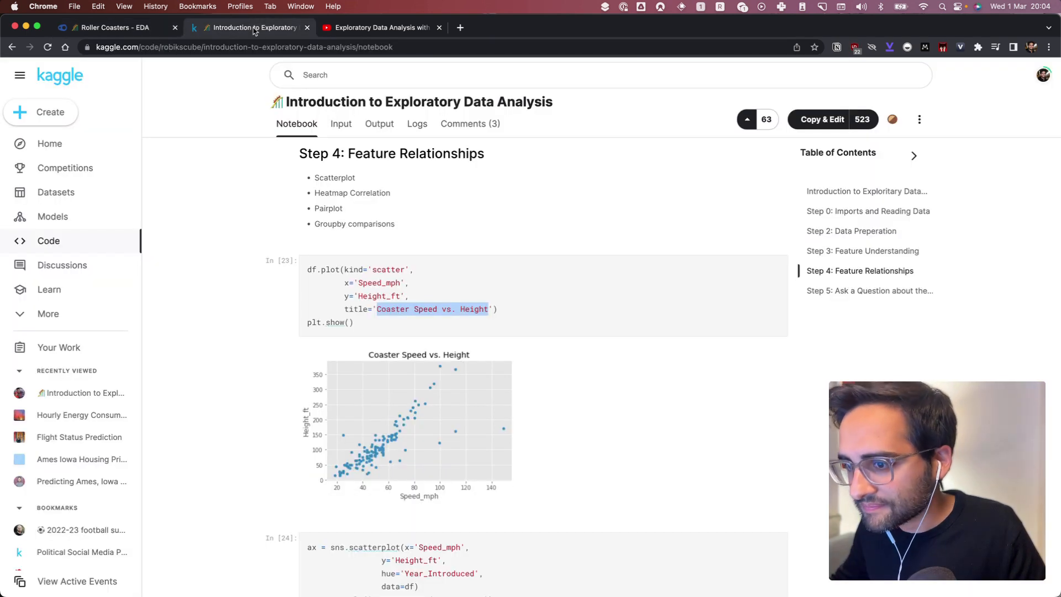
pyautogui.scroll(-10, 378, 352)
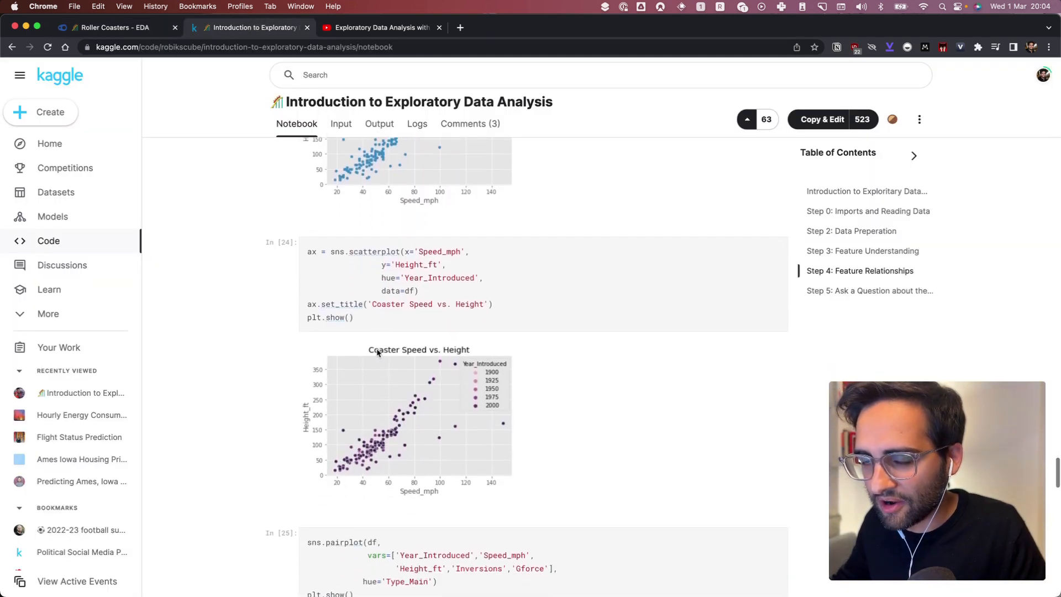
pyautogui.scroll(-1, 378, 352)
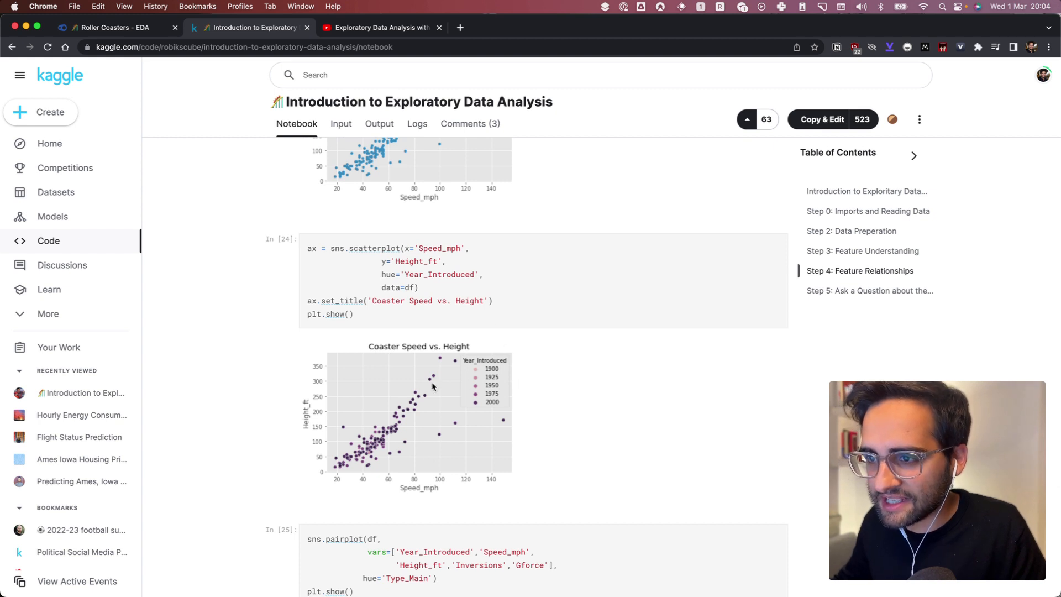
pyautogui.scroll(-2, 456, 413)
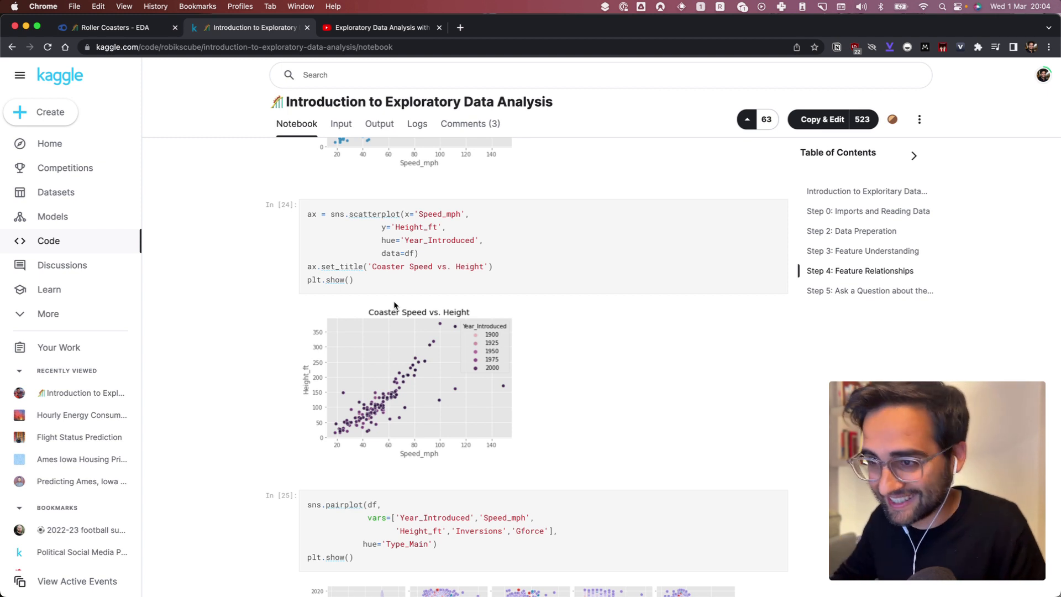
# Return to Graphext and reopen the speed versus height box plot in Explore mode.
pyautogui.press('super+alt+Left')
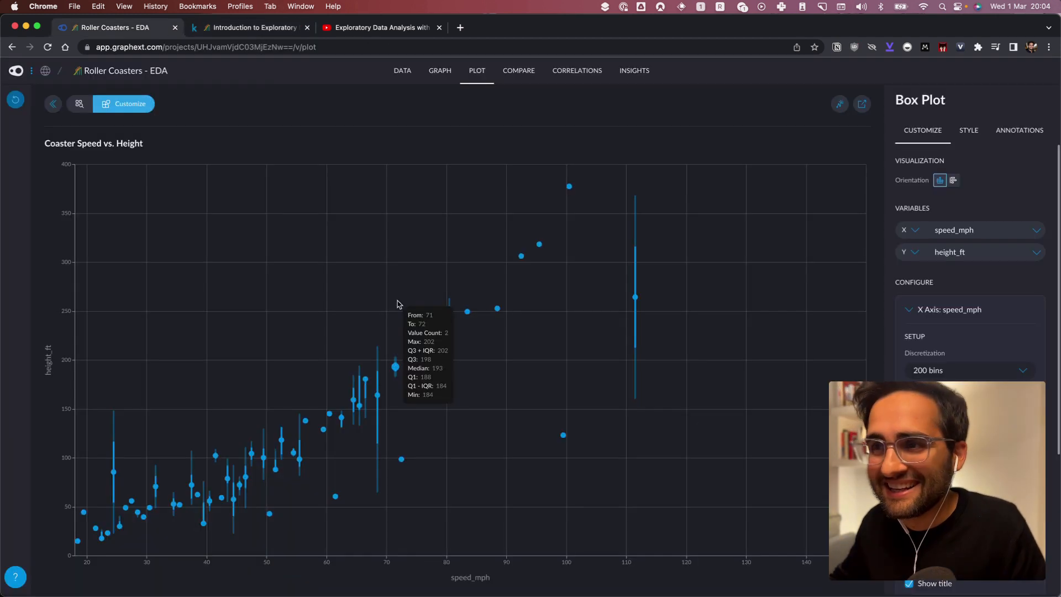
pyautogui.click(431, 76)
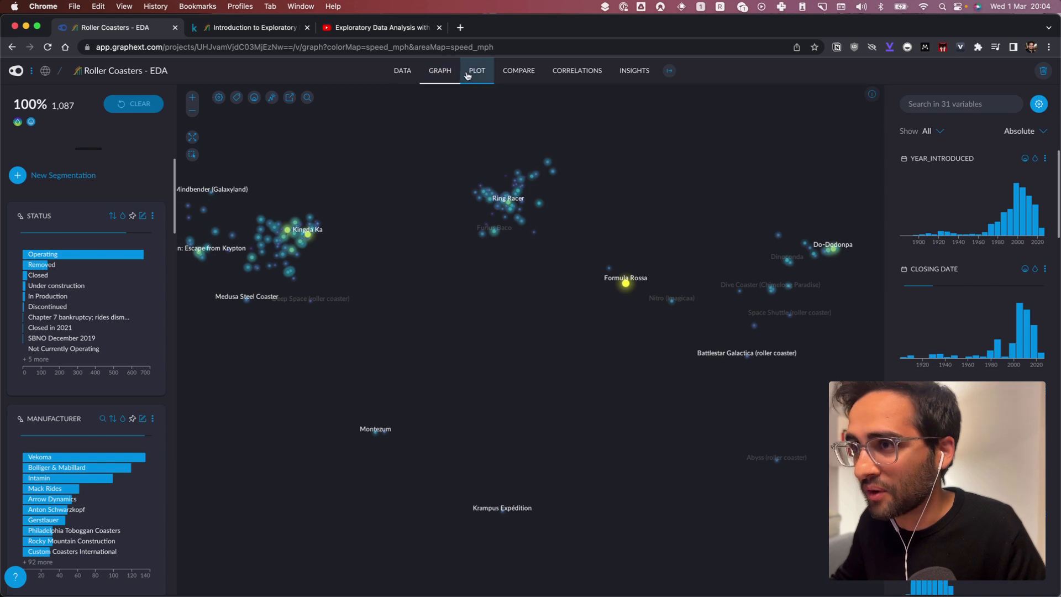
pyautogui.click(467, 76)
pyautogui.click(402, 72)
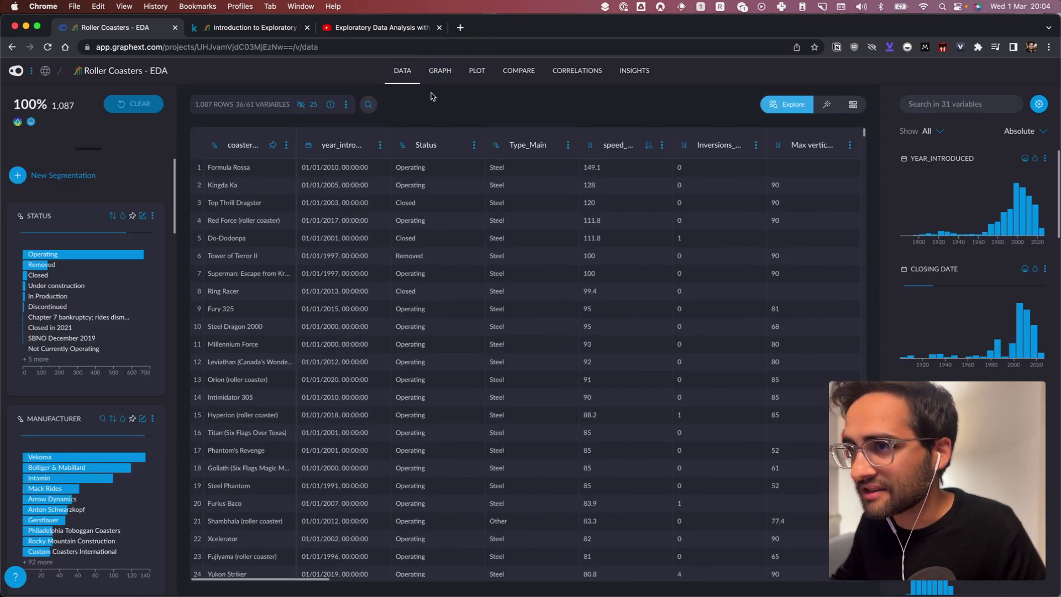
pyautogui.click(468, 78)
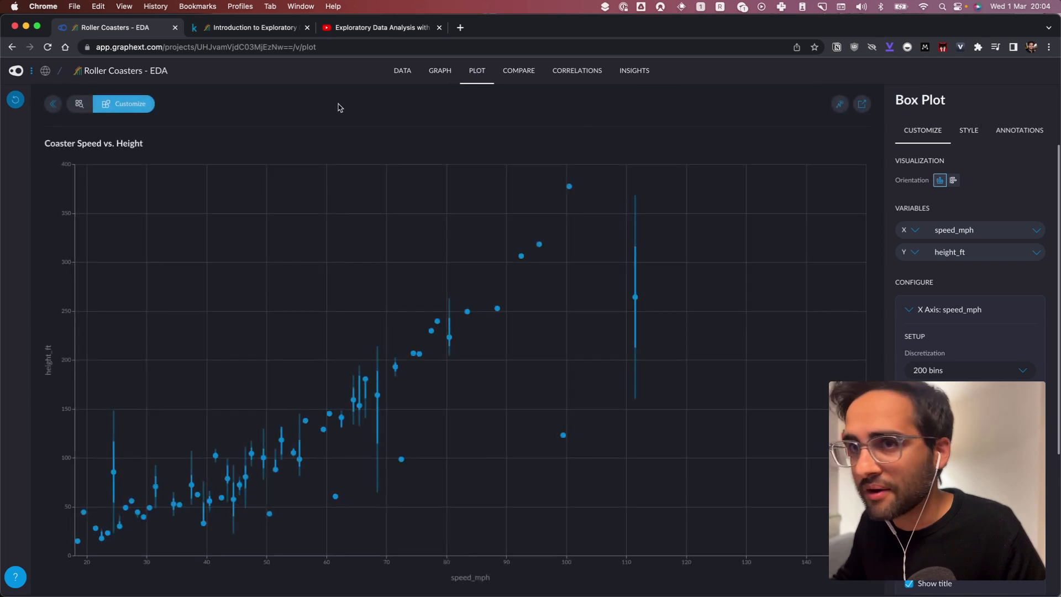
pyautogui.click(54, 106)
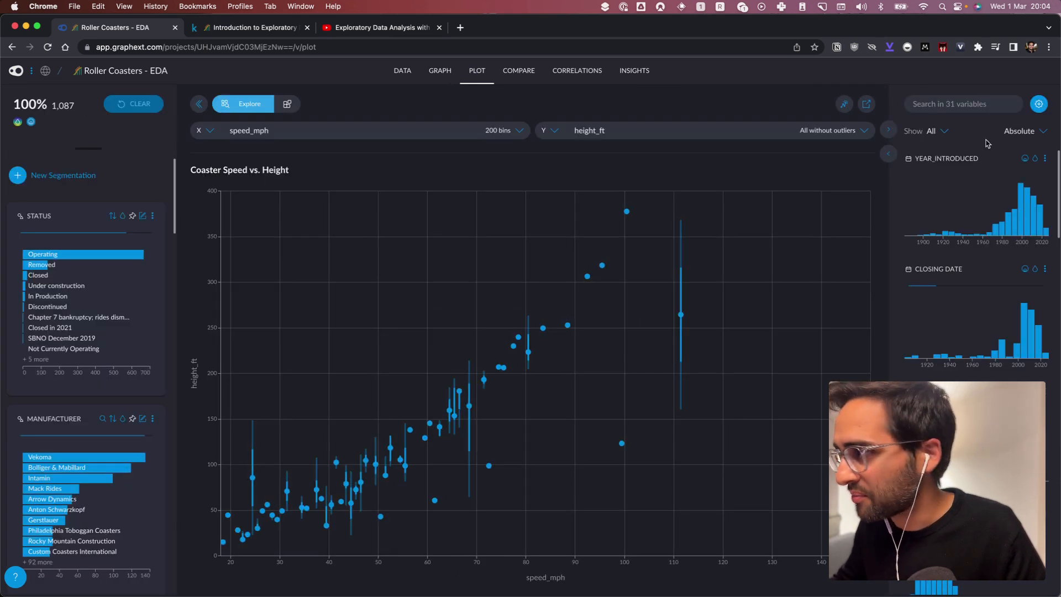
# Find the year_introduced variable and filter the box plot to coasters introduced from about May 2001 to January 2011.
pyautogui.click(958, 105)
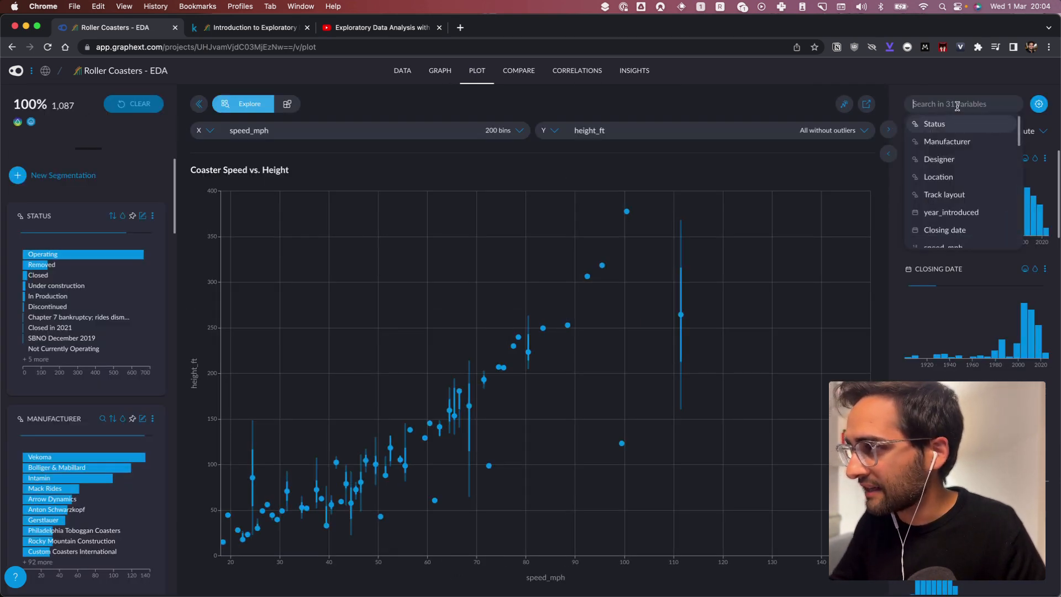
pyautogui.write('year')
pyautogui.press('Return')
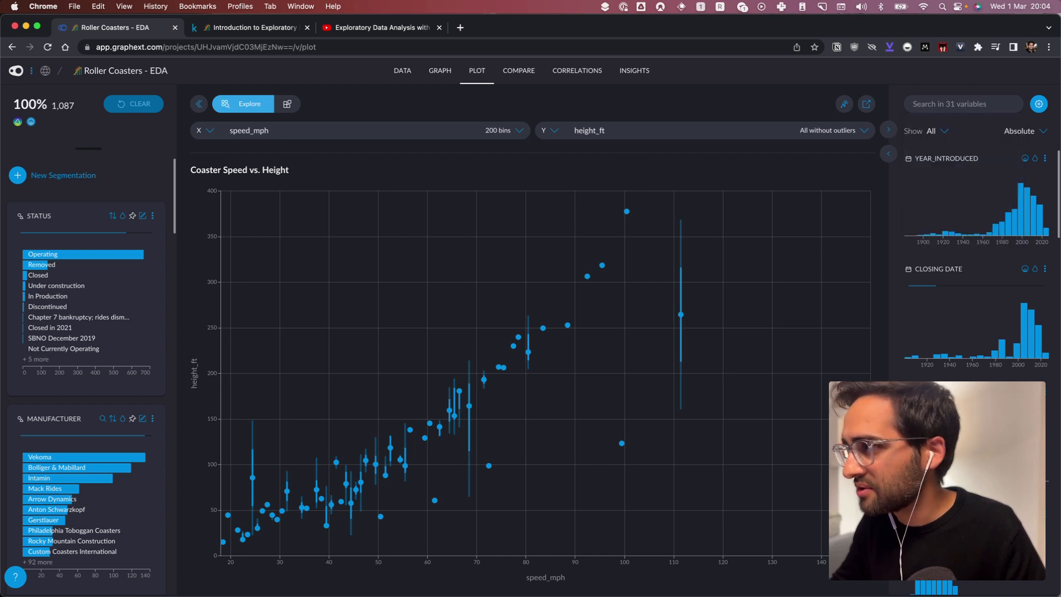
pyautogui.moveTo(1037, 221)
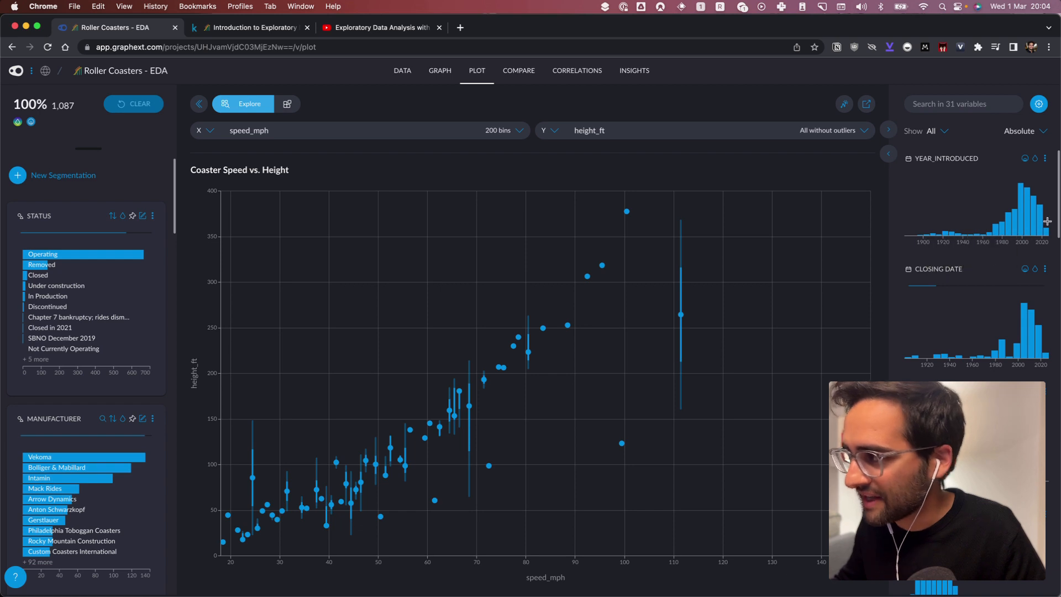
pyautogui.click(1034, 220)
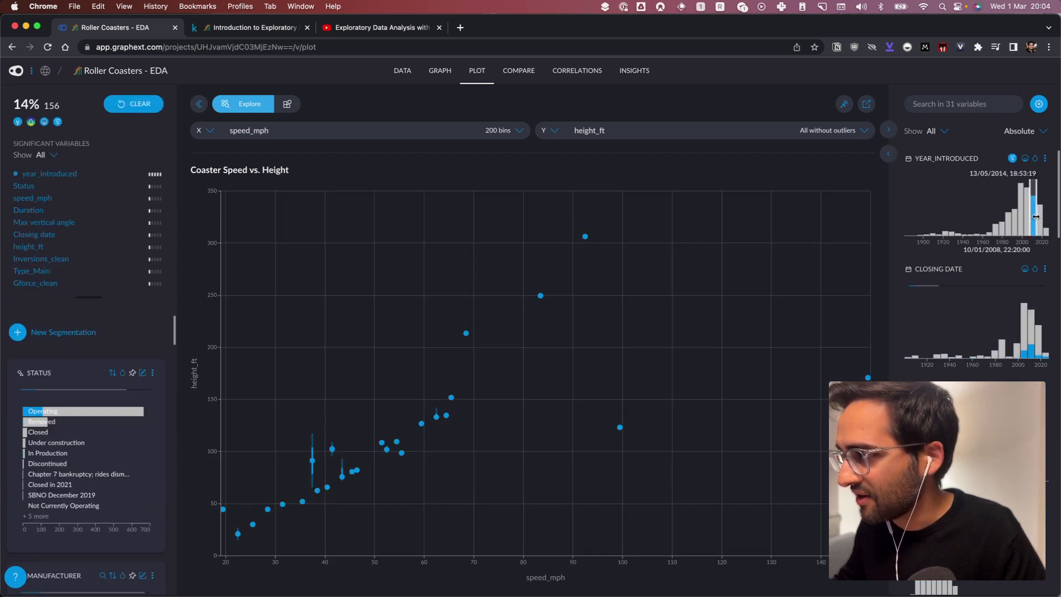
pyautogui.moveTo(1036, 216)
pyautogui.mouseDown()
pyautogui.moveTo(1001, 219)
pyautogui.moveTo(1051, 221)
pyautogui.moveTo(1013, 219)
pyautogui.moveTo(1027, 218)
pyautogui.mouseUp()
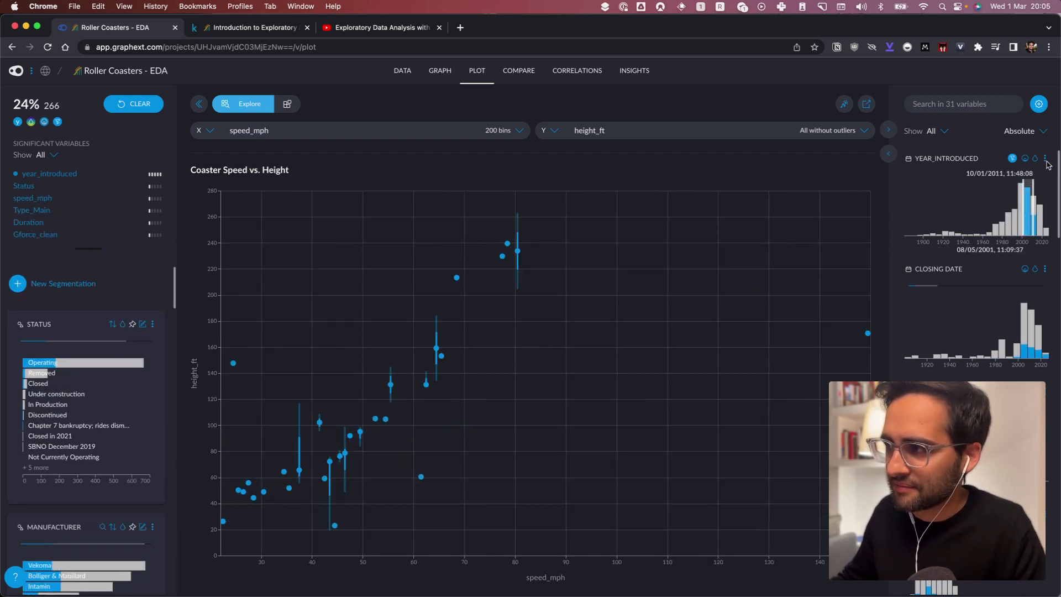
# Remove the year_introduced filter from the speed versus height box plot.
pyautogui.click(1012, 159)
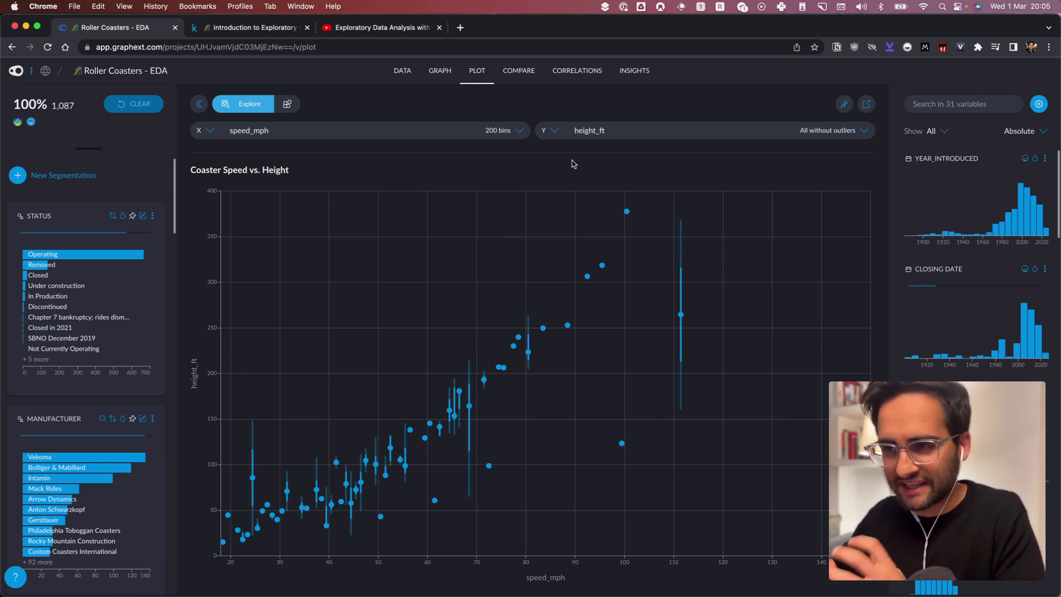
# Filter the box plot by manufacturer to Vekoma, switch the filter to Mack Rides, and clear it.
pyautogui.click(63, 457)
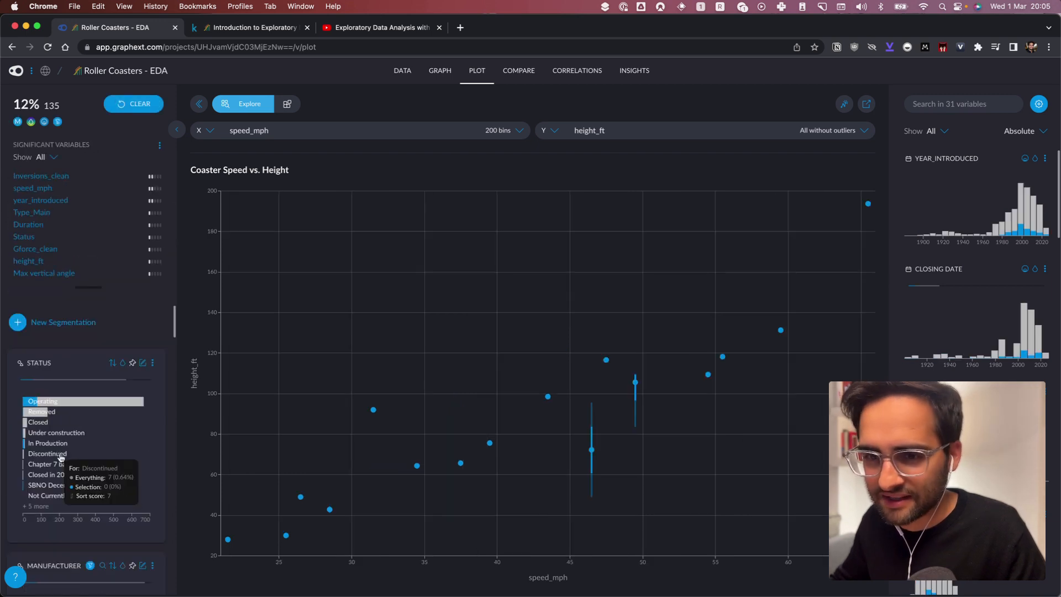
pyautogui.scroll(-3, 89, 522)
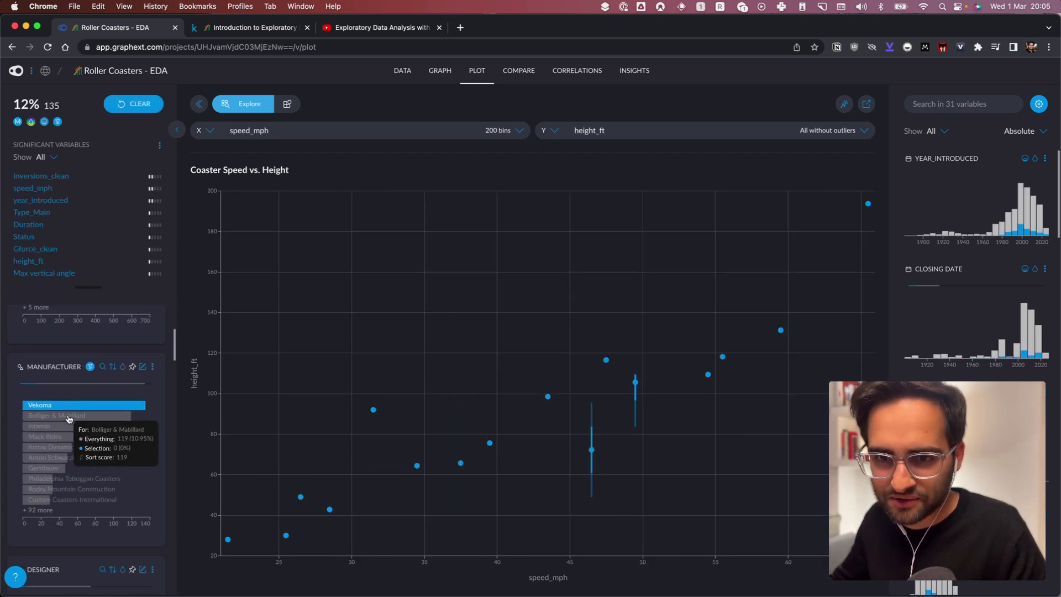
pyautogui.click(69, 435)
pyautogui.click(67, 456)
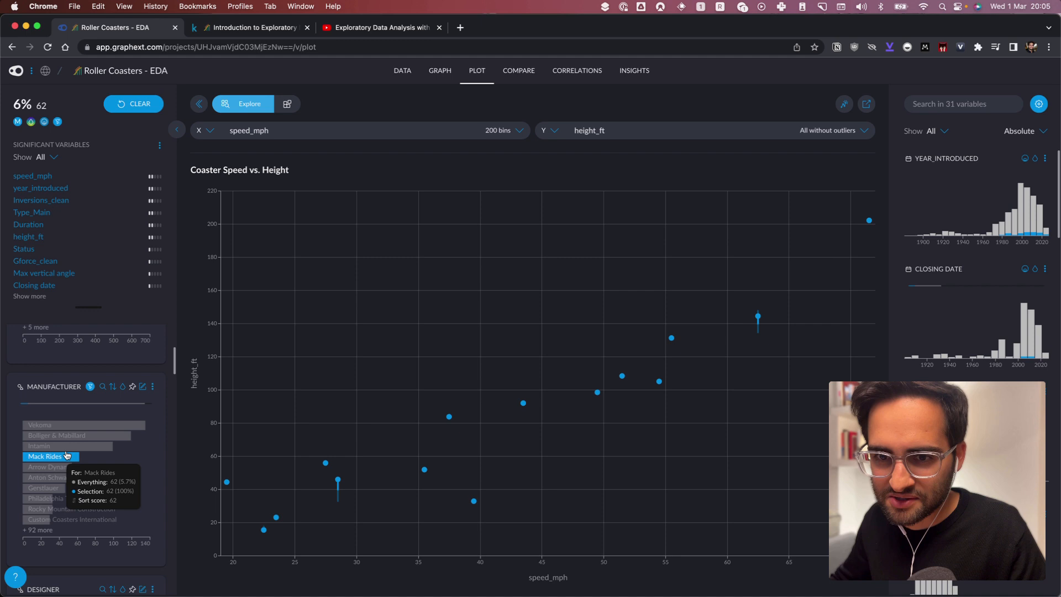
pyautogui.click(87, 391)
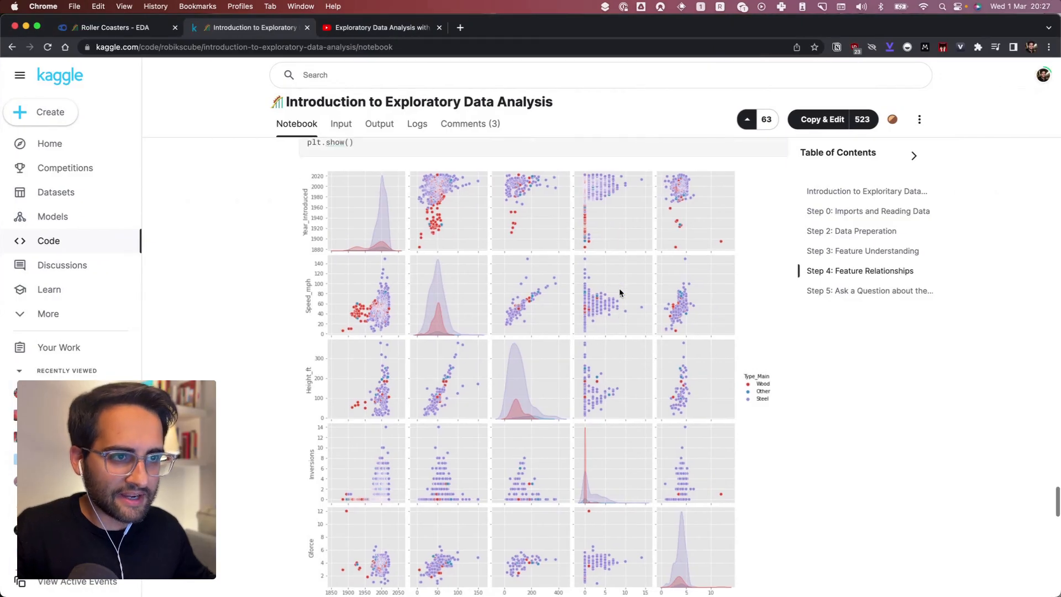
# Examine the Kaggle notebook's pair plot coloured by Type_Main, the correlation table and the heatmap of the five numeric features.
pyautogui.scroll(3, 619, 290)
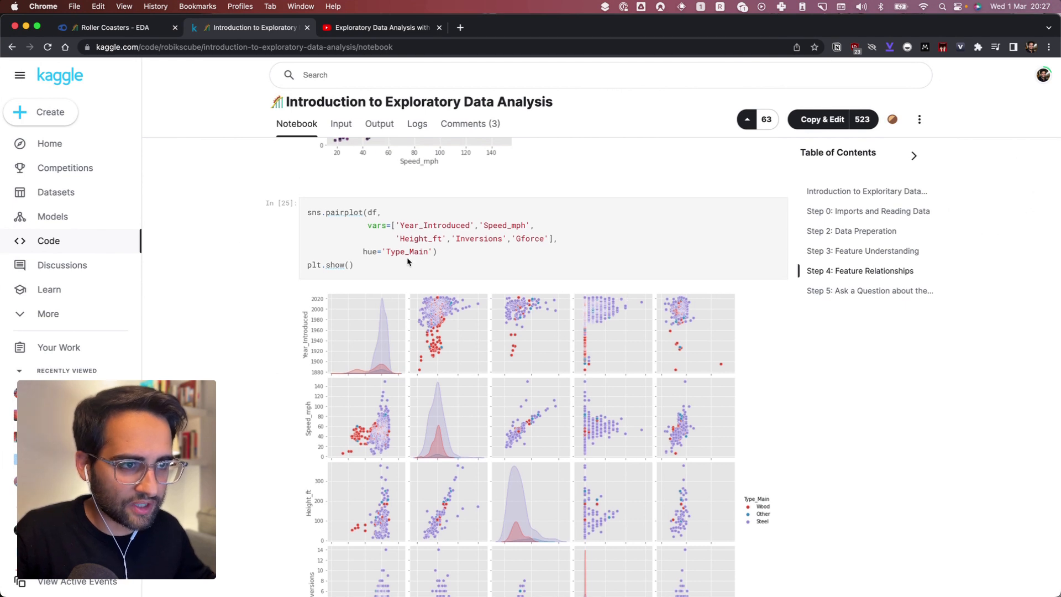
pyautogui.scroll(-1, 559, 330)
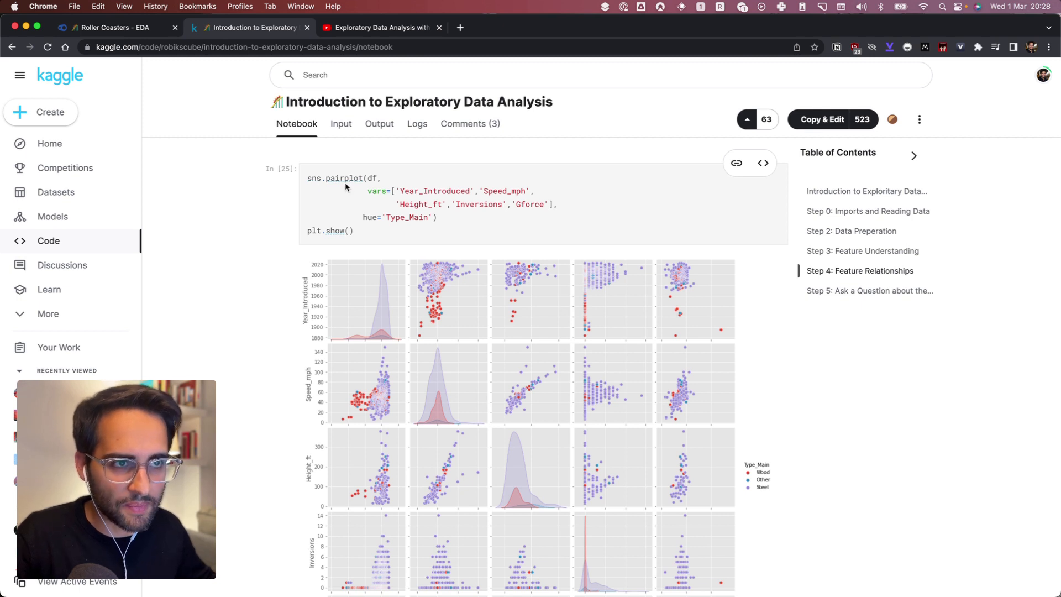
pyautogui.scroll(-3, 392, 372)
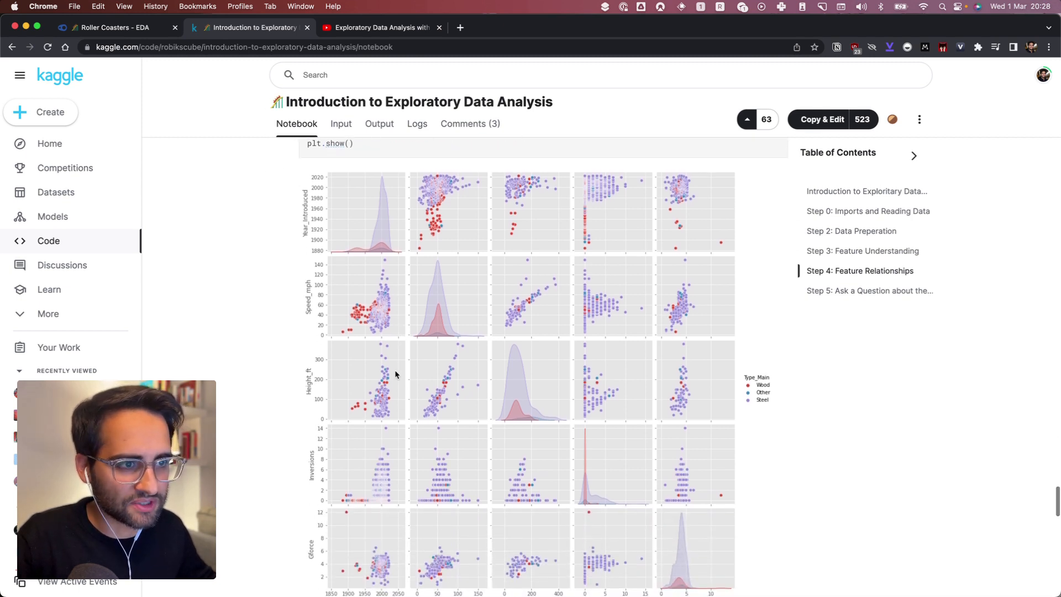
pyautogui.scroll(1, 395, 234)
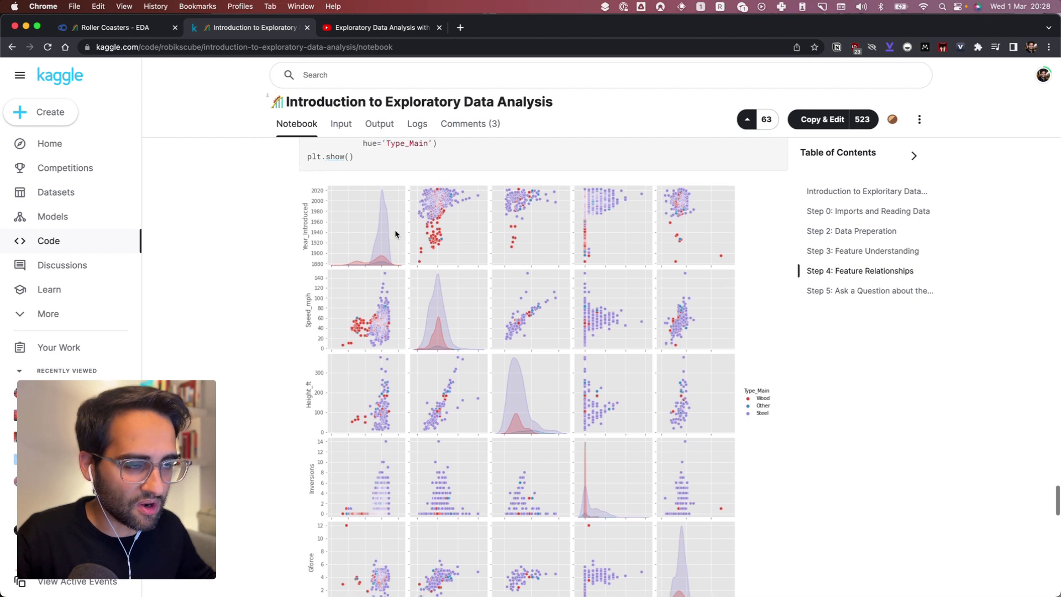
pyautogui.scroll(-10, 395, 234)
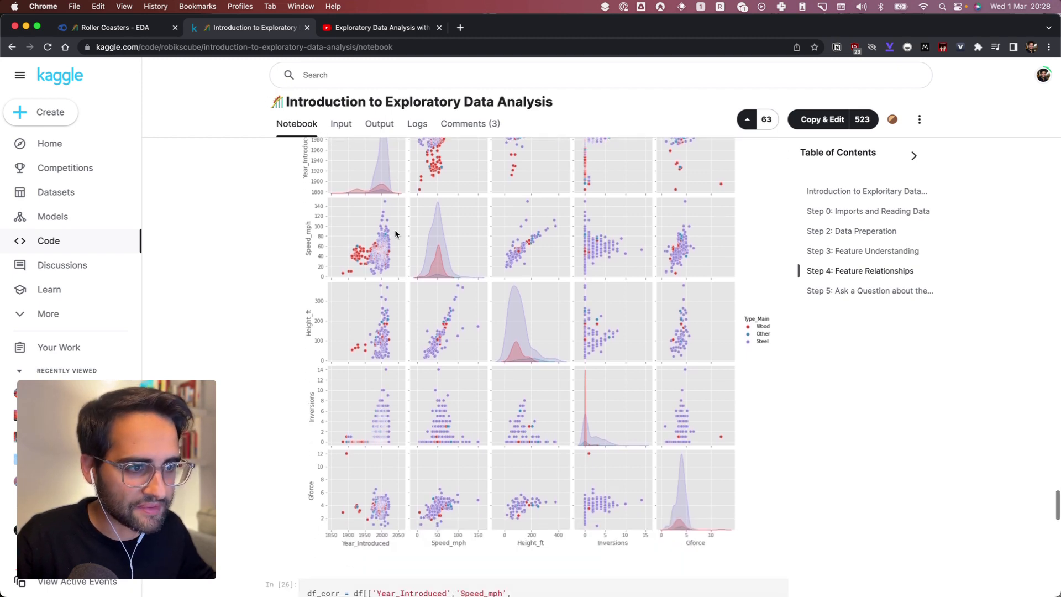
pyautogui.scroll(-4, 395, 234)
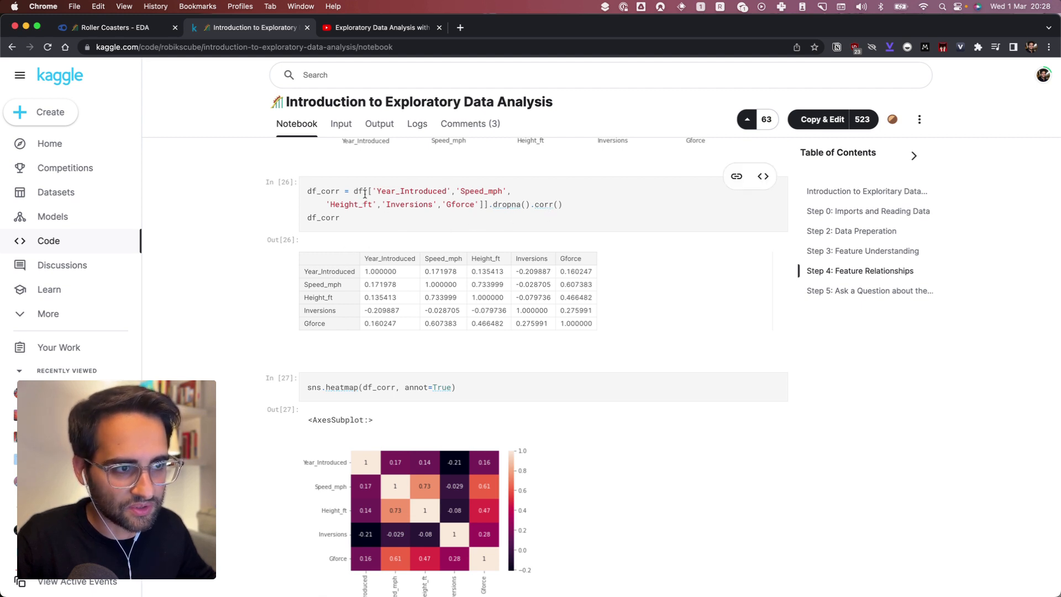
pyautogui.scroll(-2, 476, 342)
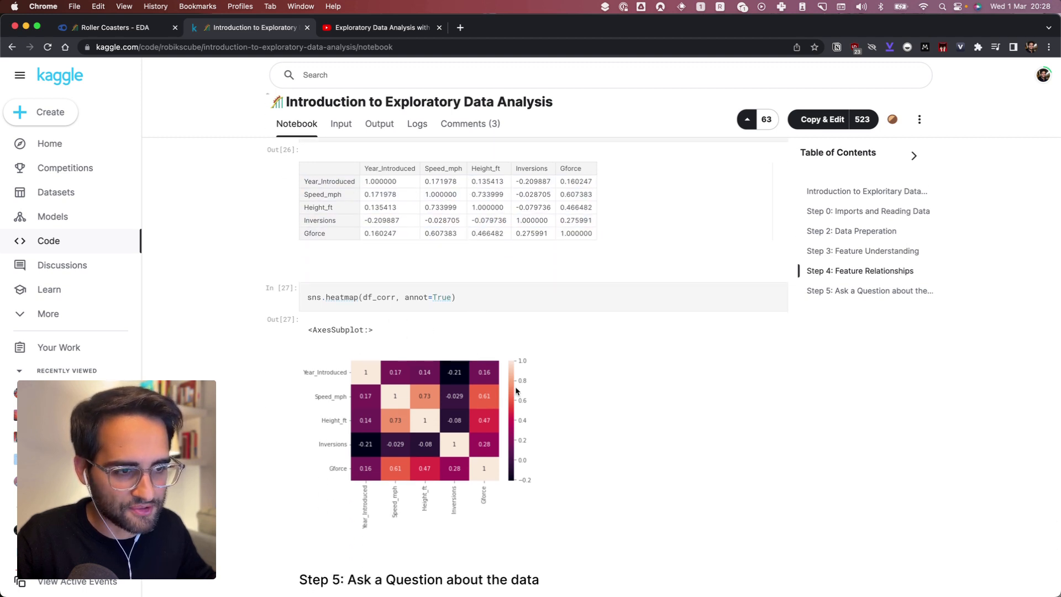
pyautogui.scroll(1, 484, 407)
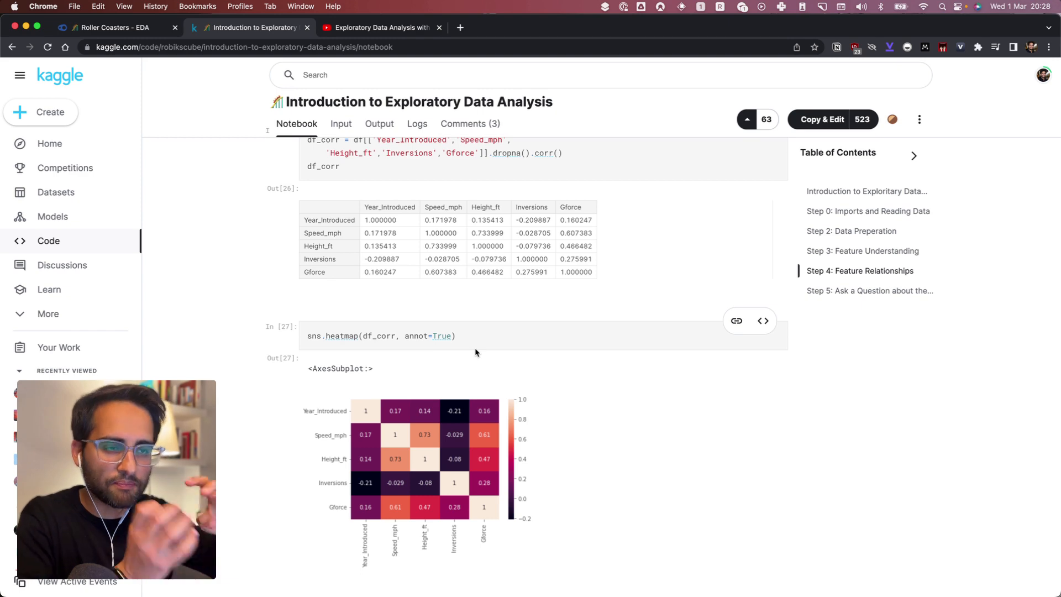
pyautogui.scroll(10, 475, 352)
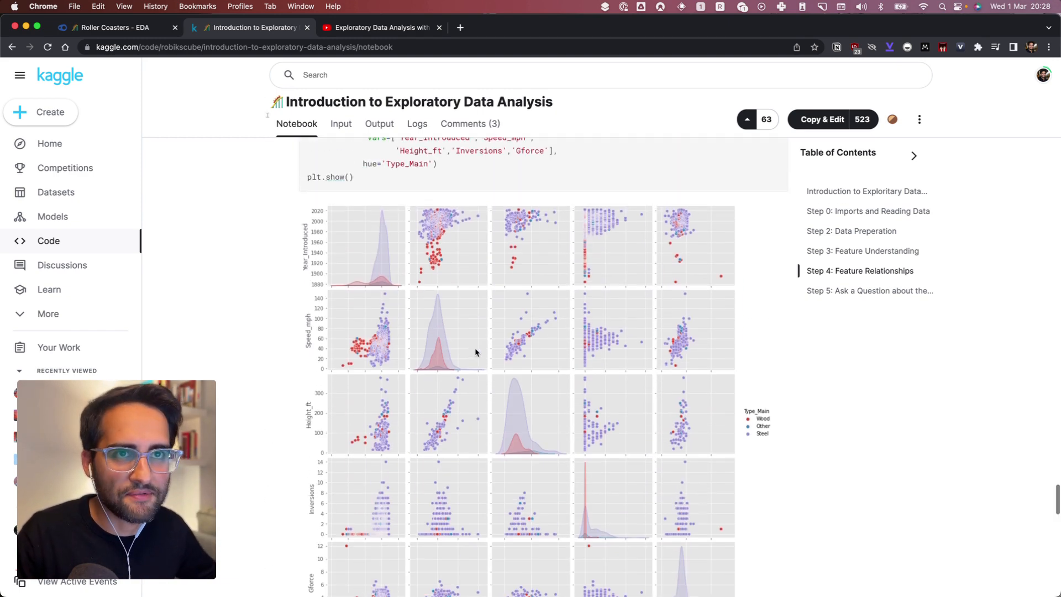
# Return to Graphext and list the correlations of speed_mph with all other variables, inspecting its relationship with Manufacturer.
pyautogui.hotkey('ctrl', 'shift', 'Tab')
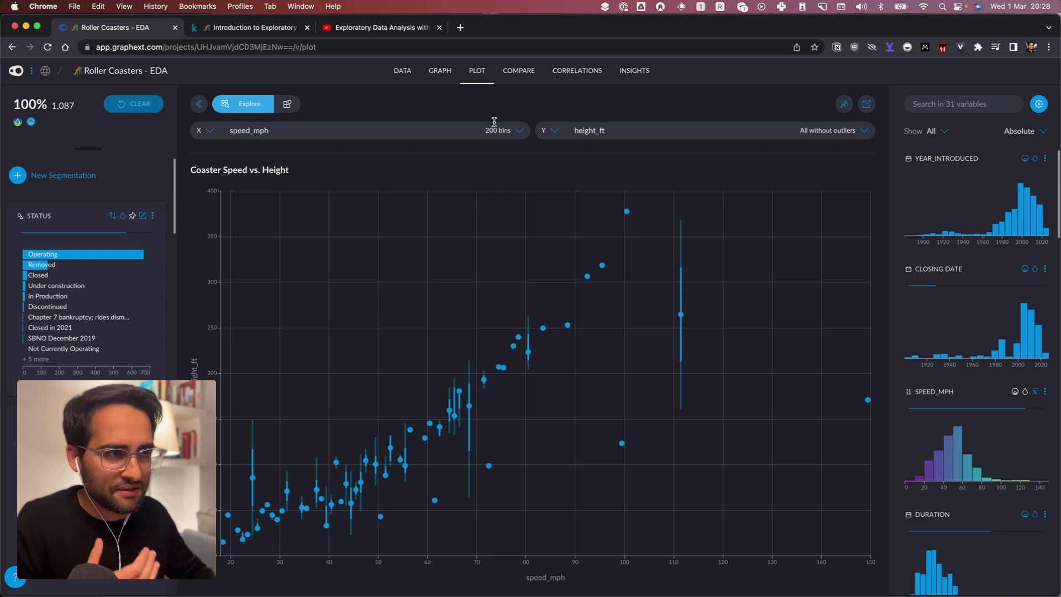
pyautogui.click(576, 73)
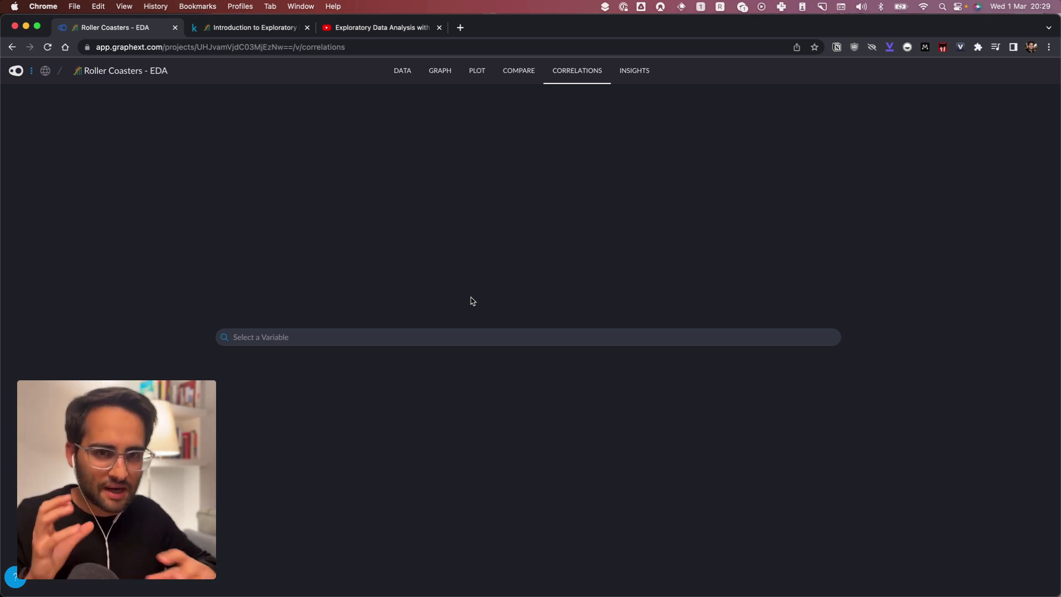
pyautogui.click(464, 333)
pyautogui.write('m')
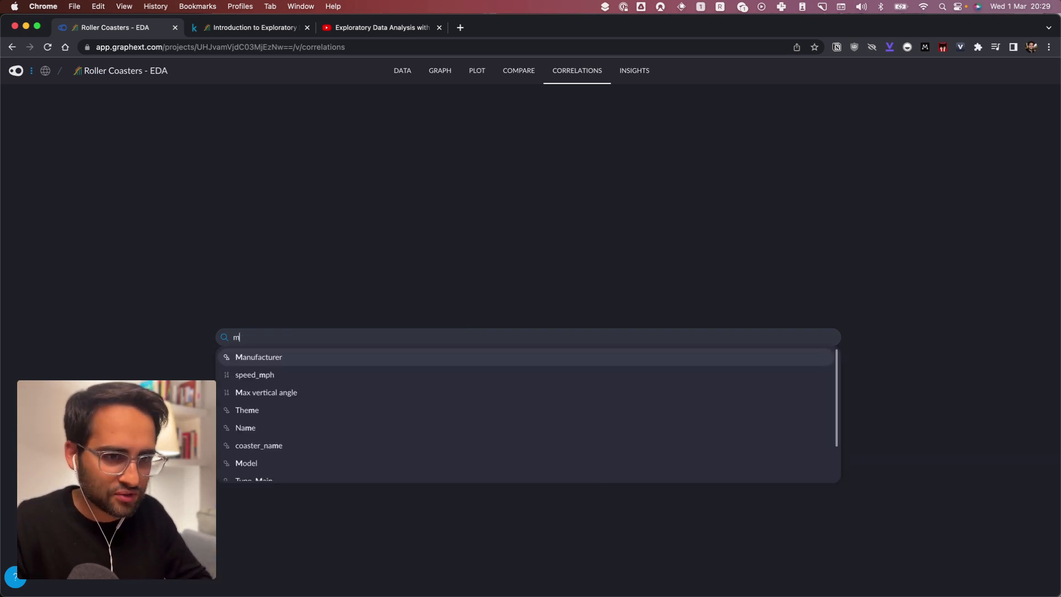
pyautogui.write('p')
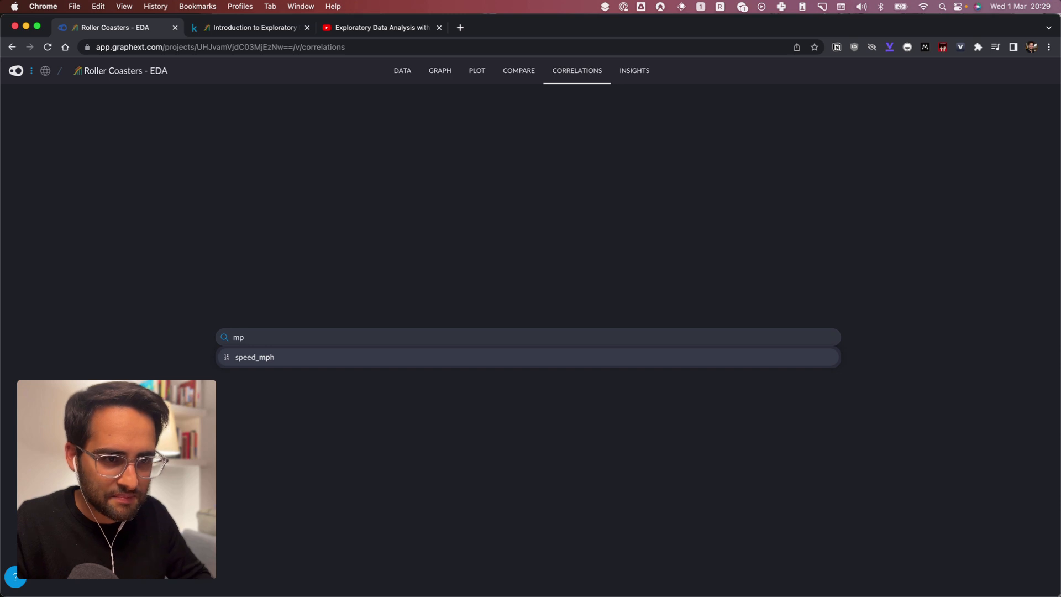
pyautogui.press('Return')
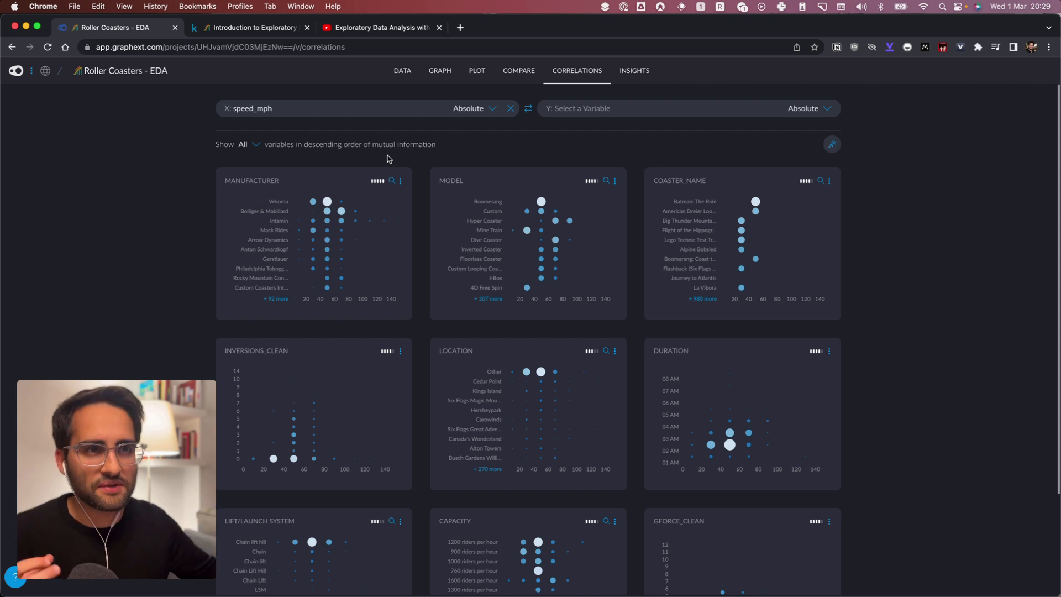
pyautogui.moveTo(324, 210)
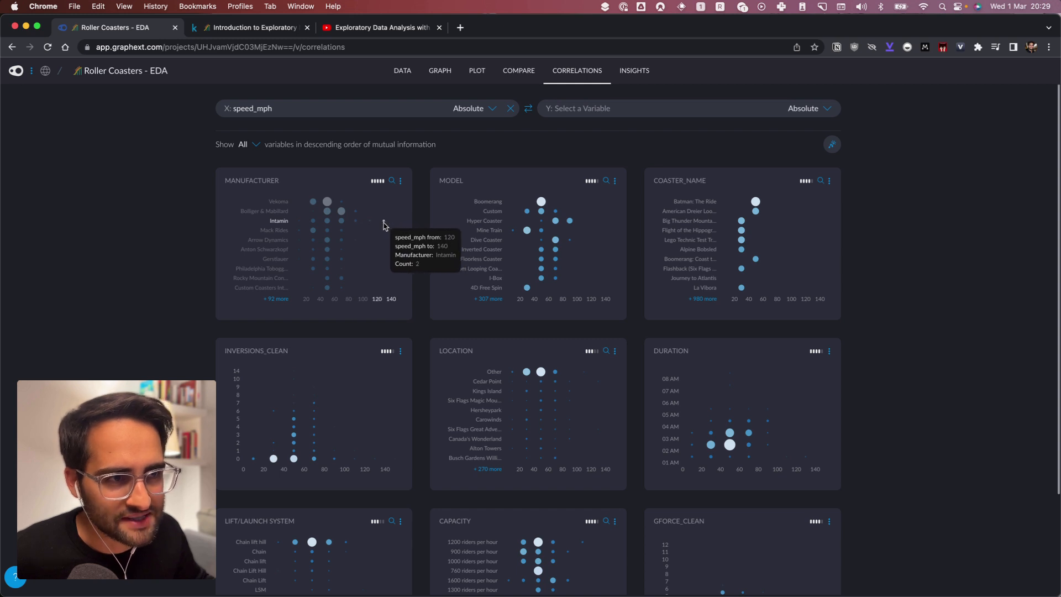
pyautogui.moveTo(371, 225)
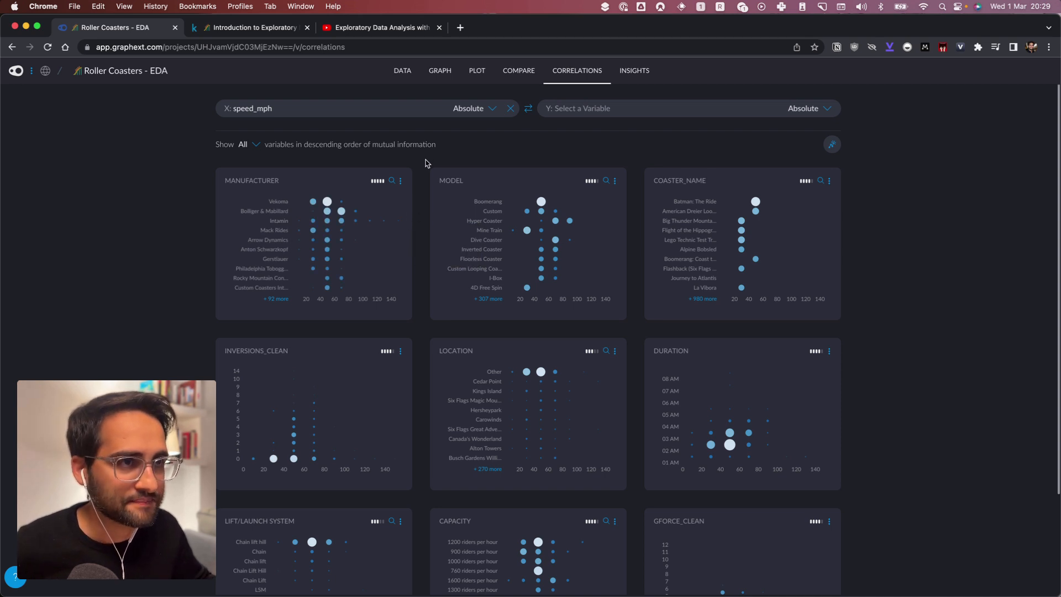
# Switch to the Kaggle notebook and review its pair plot again for comparison with the speed_mph correlation charts.
pyautogui.click(275, 31)
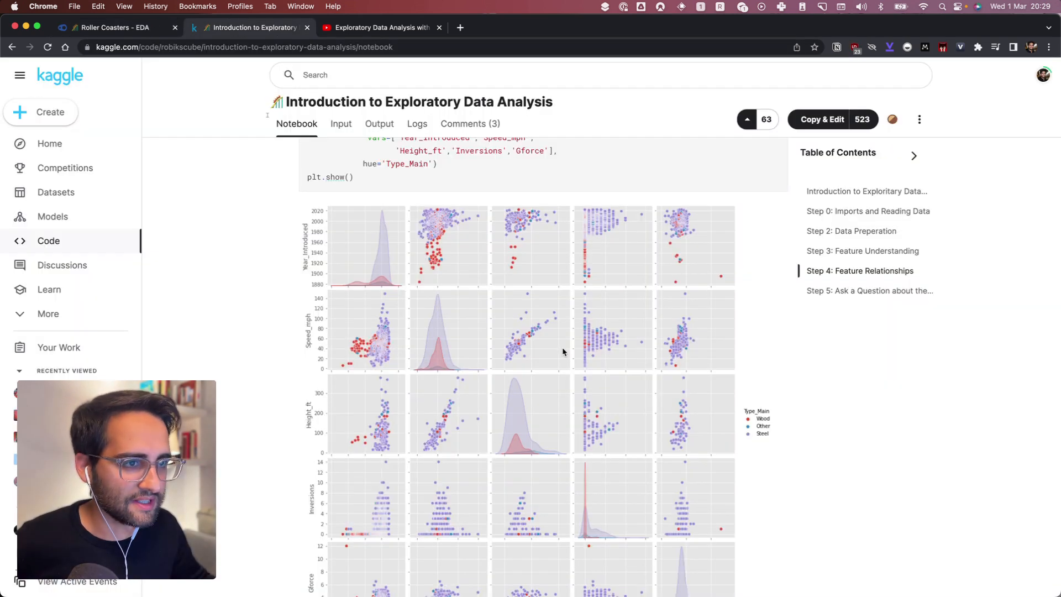
pyautogui.scroll(2, 563, 352)
pyautogui.scroll(-1, 562, 346)
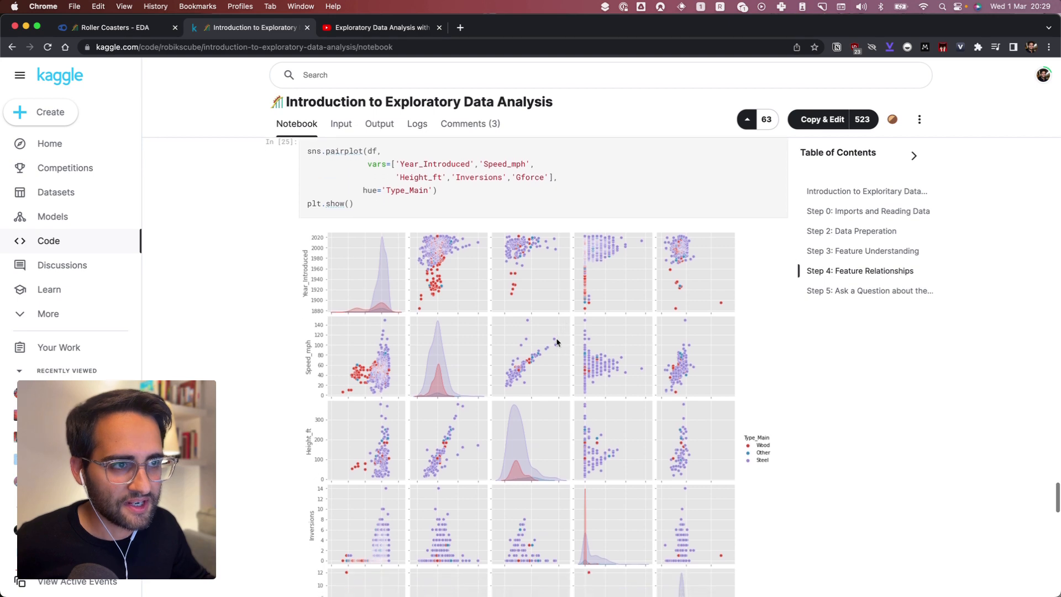
pyautogui.scroll(-5, 575, 381)
pyautogui.scroll(2, 574, 381)
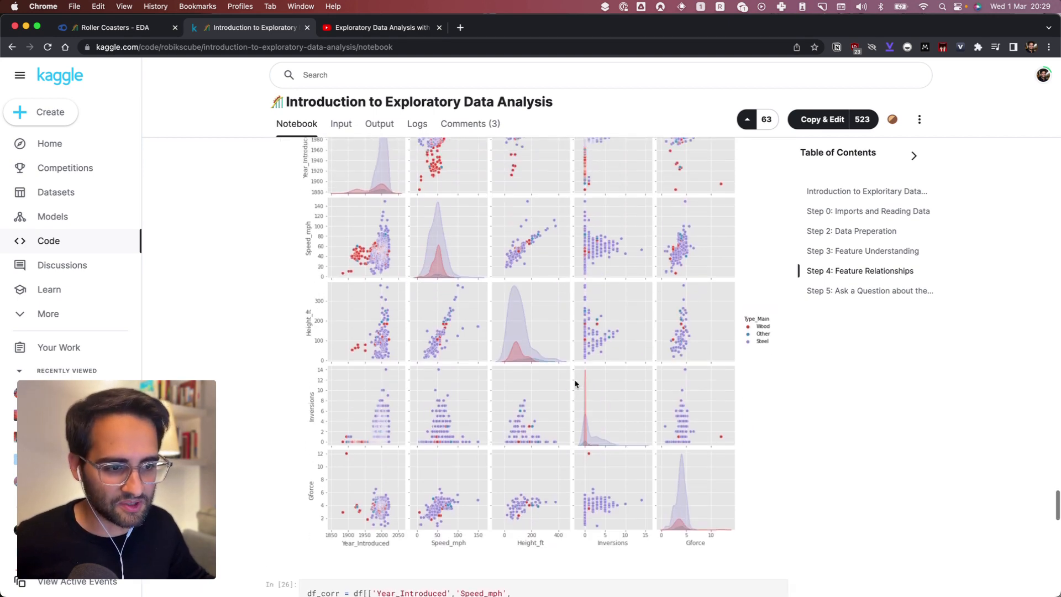
pyautogui.scroll(-1, 575, 379)
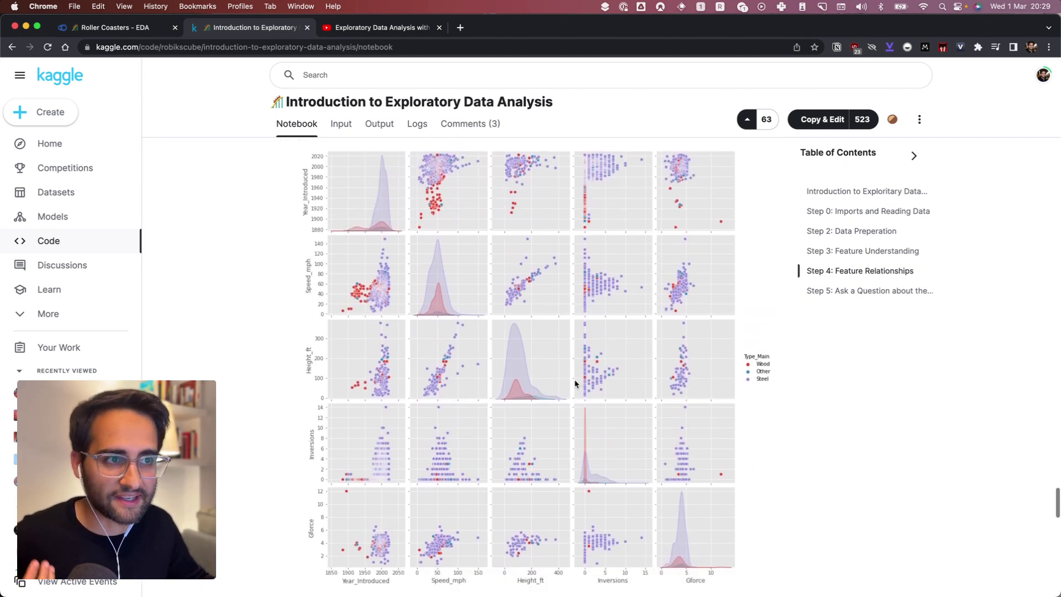
# Return to the Graphext correlations and open the speed_mph versus Manufacturer chart in Plot.
pyautogui.click(142, 29)
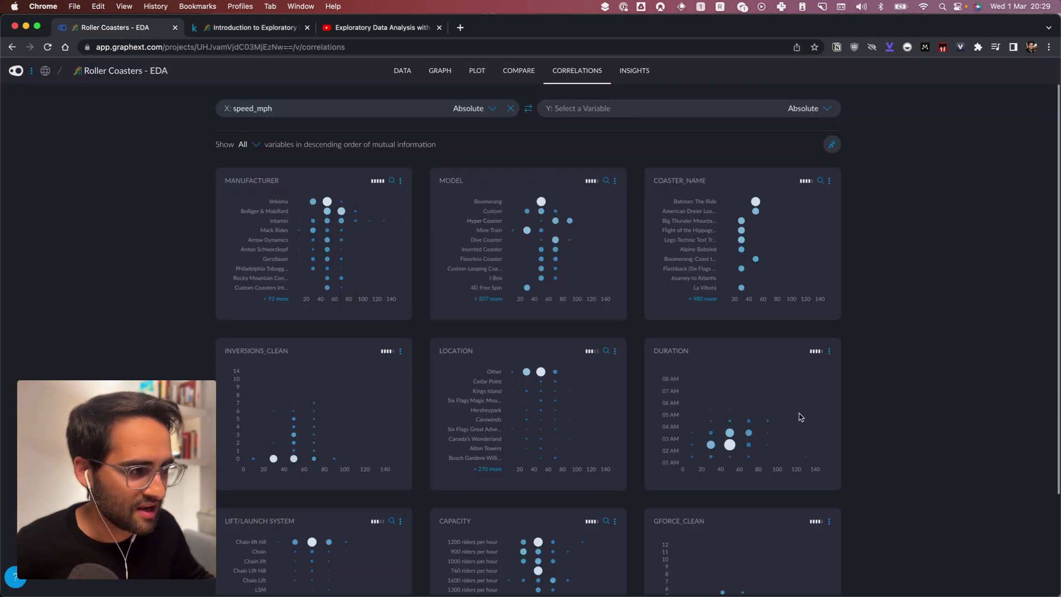
pyautogui.scroll(-3, 771, 441)
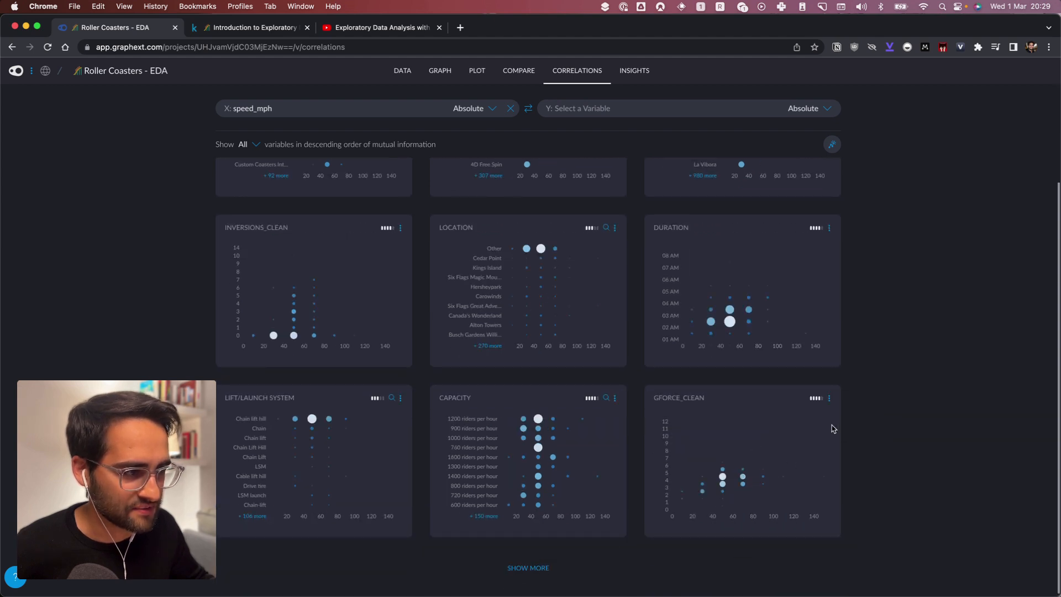
pyautogui.scroll(3, 802, 437)
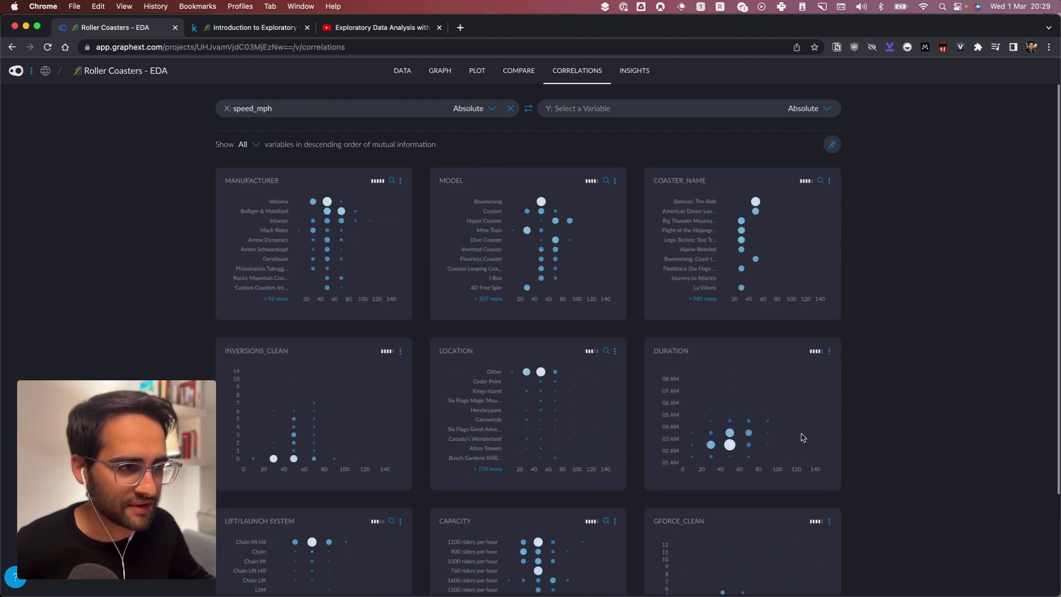
pyautogui.click(404, 182)
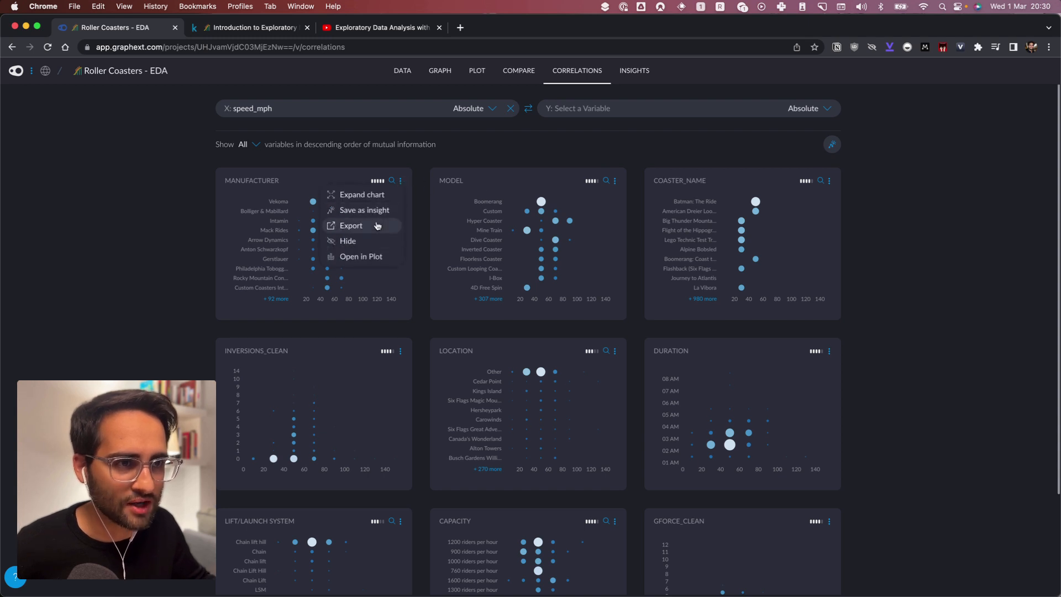
pyautogui.click(368, 257)
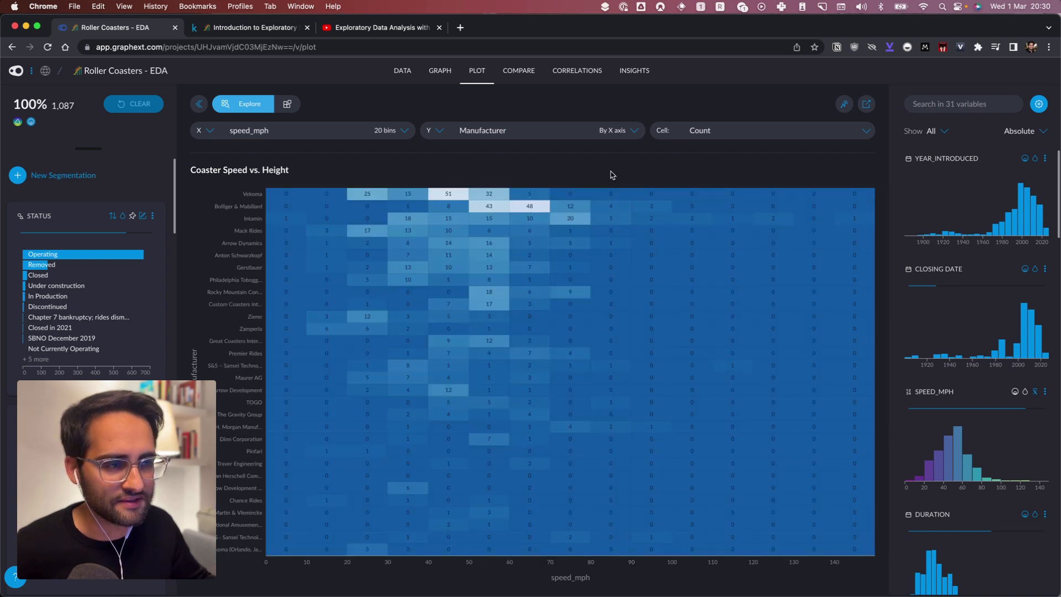
# Try Relative Count (Y) for the speed_mph versus Manufacturer heatmap cells and switch them to Relative Count (X).
pyautogui.click(632, 131)
pyautogui.click(728, 124)
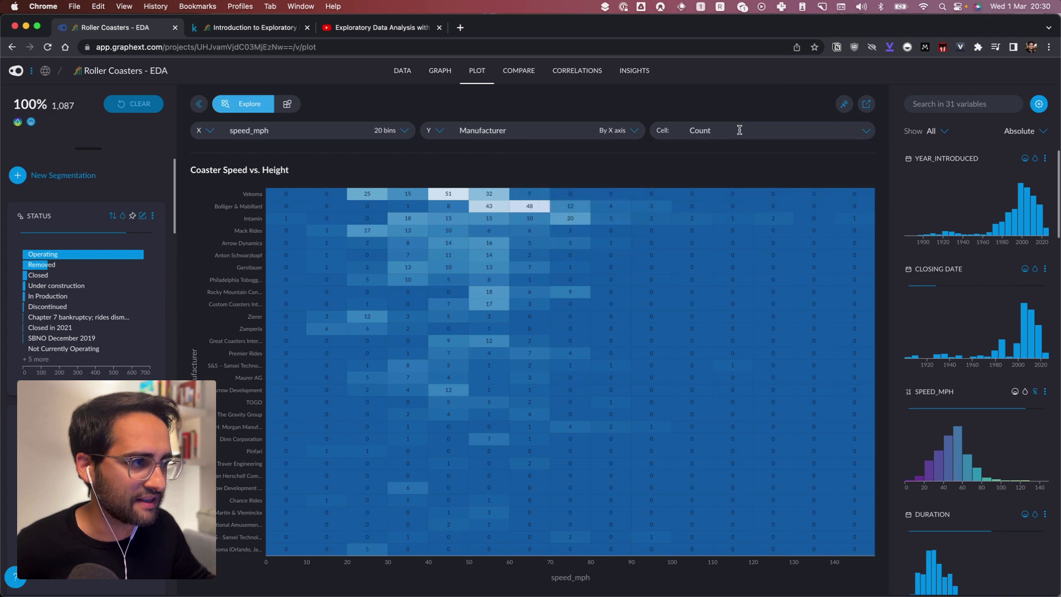
pyautogui.click(739, 131)
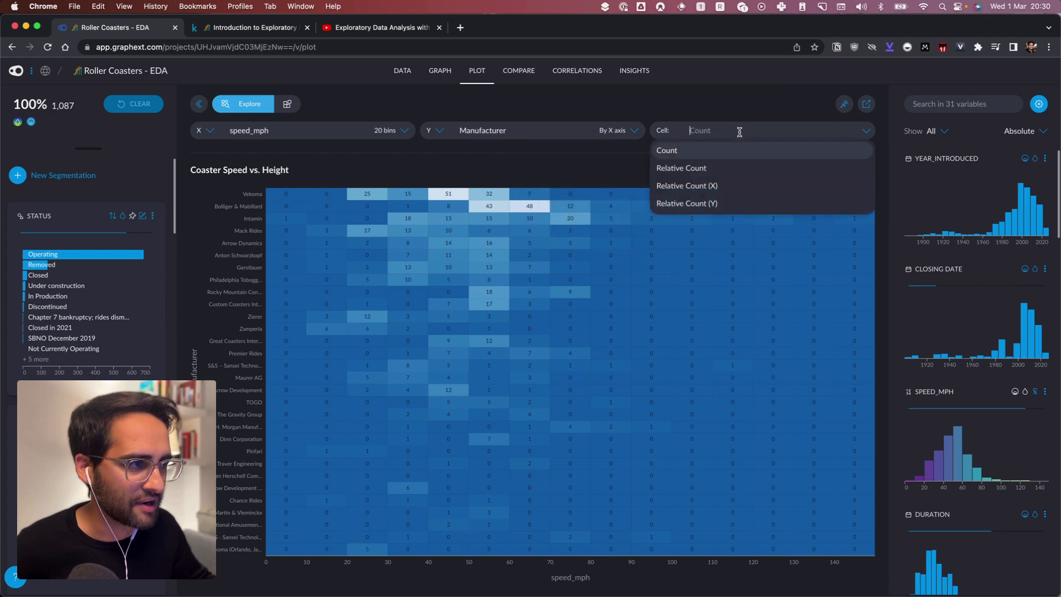
pyautogui.click(735, 203)
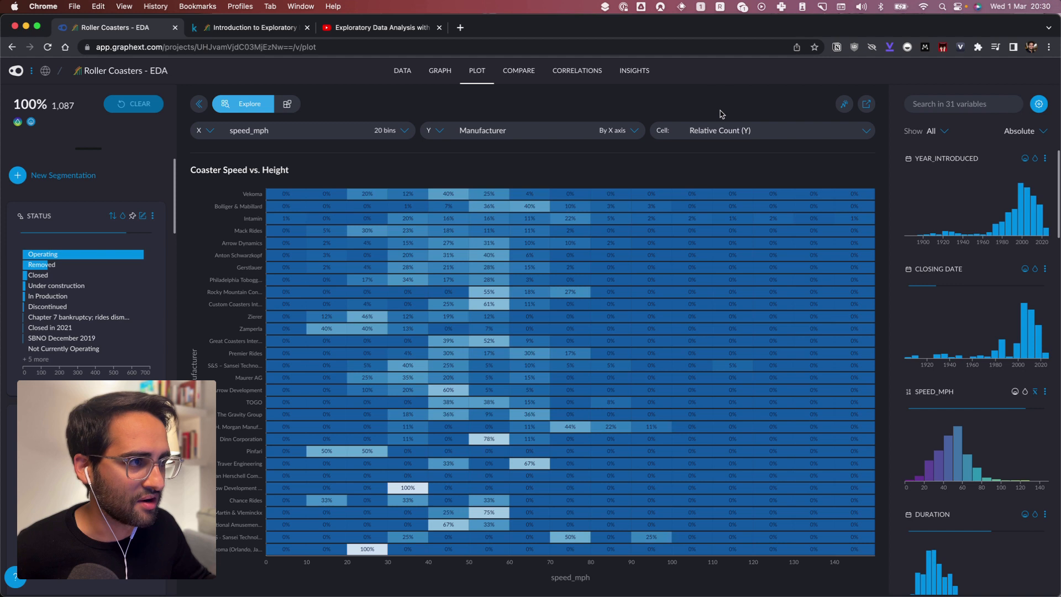
pyautogui.click(723, 130)
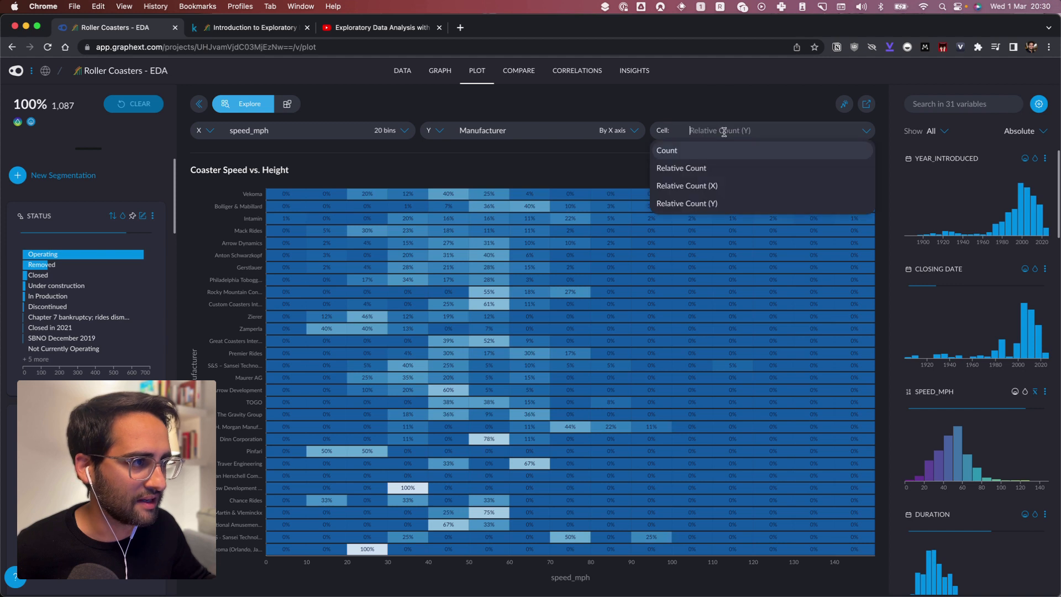
pyautogui.click(732, 186)
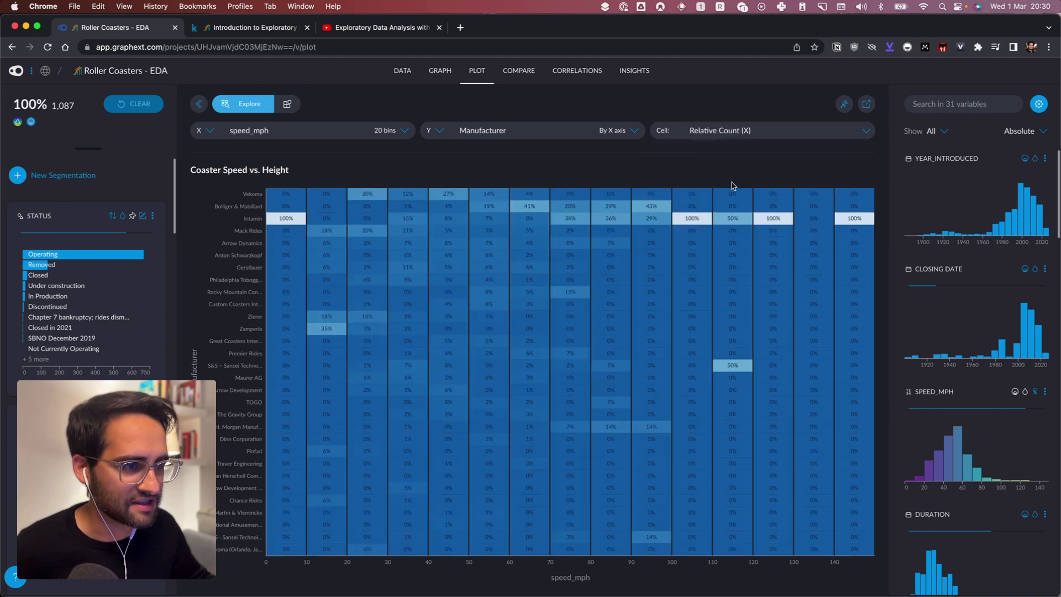
# Build a bar chart with Manufacturer on X and speed_mph on Y, and aggregate speed_mph by Median.
pyautogui.click(199, 104)
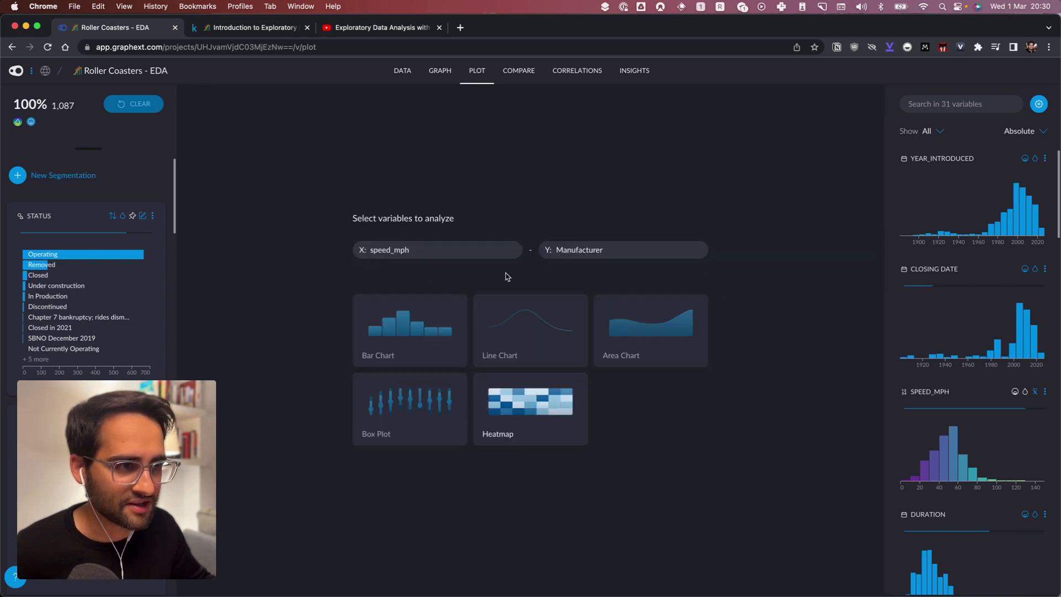
pyautogui.click(444, 246)
pyautogui.write('manuf')
pyautogui.press('Return')
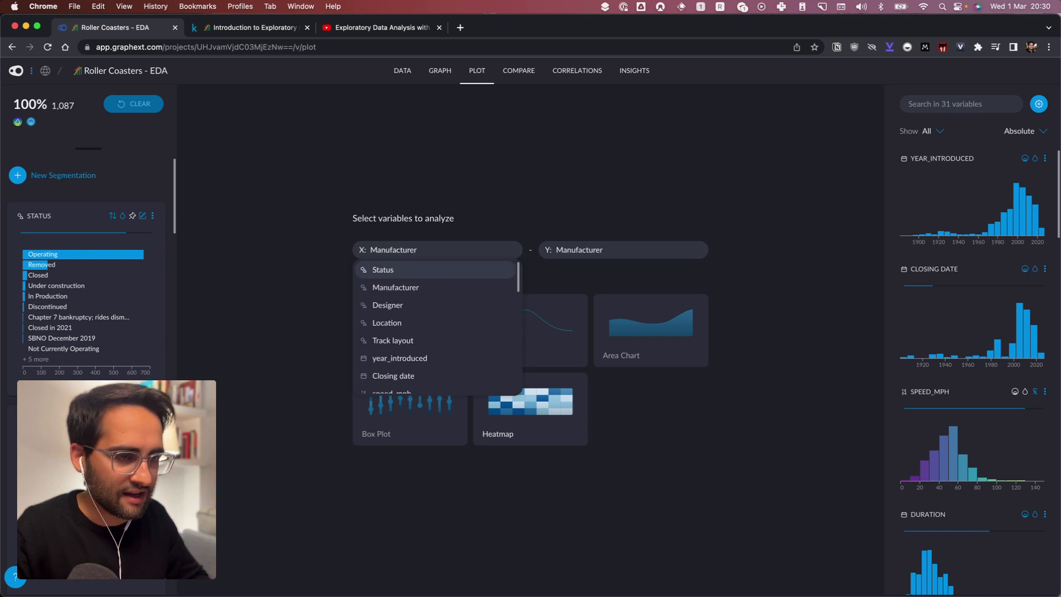
pyautogui.click(614, 244)
pyautogui.write('spe')
pyautogui.press('Return')
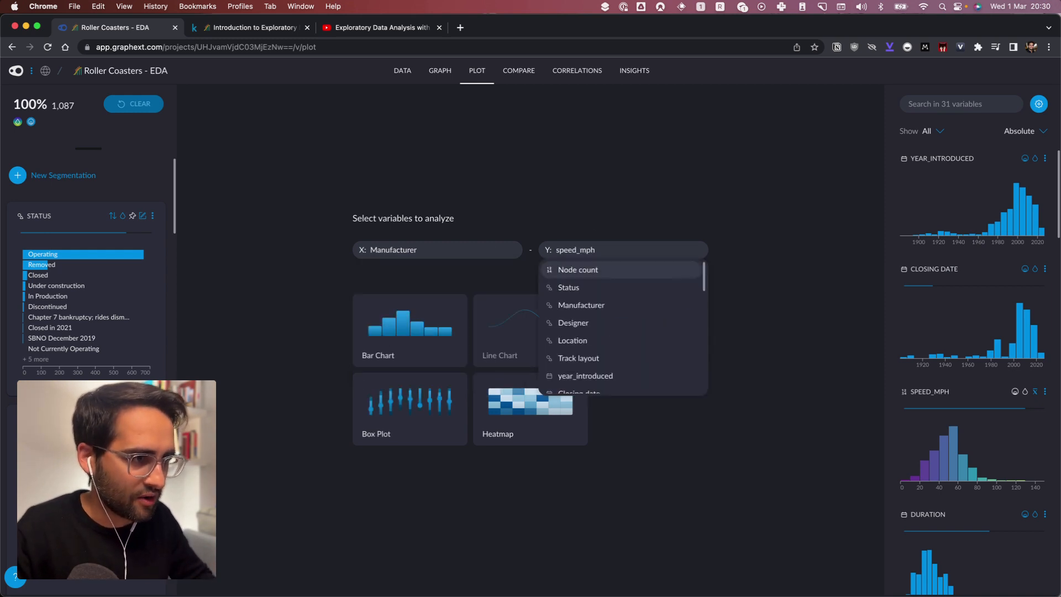
pyautogui.click(418, 322)
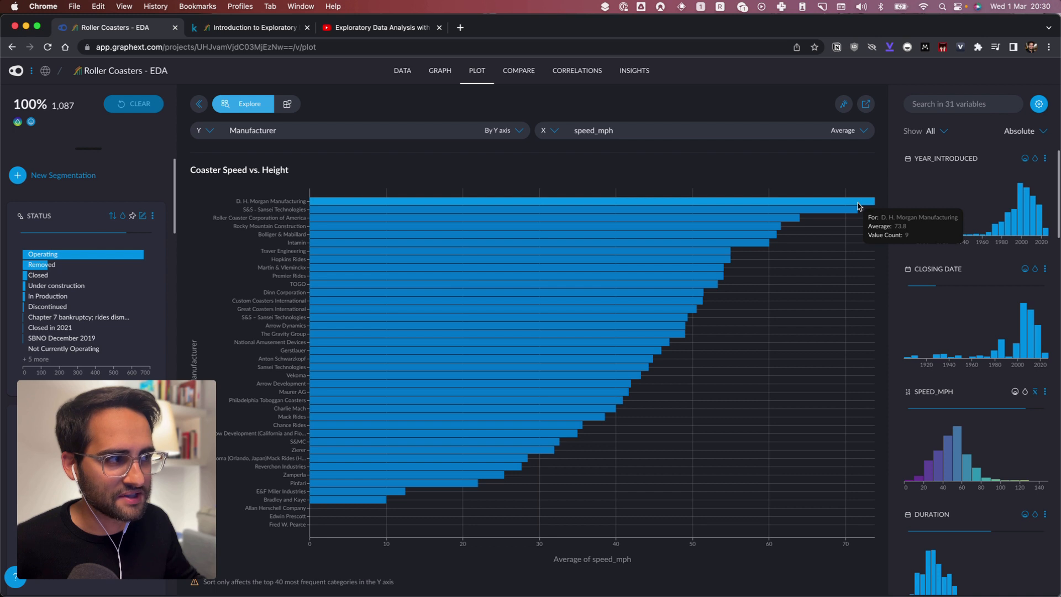
pyautogui.click(861, 132)
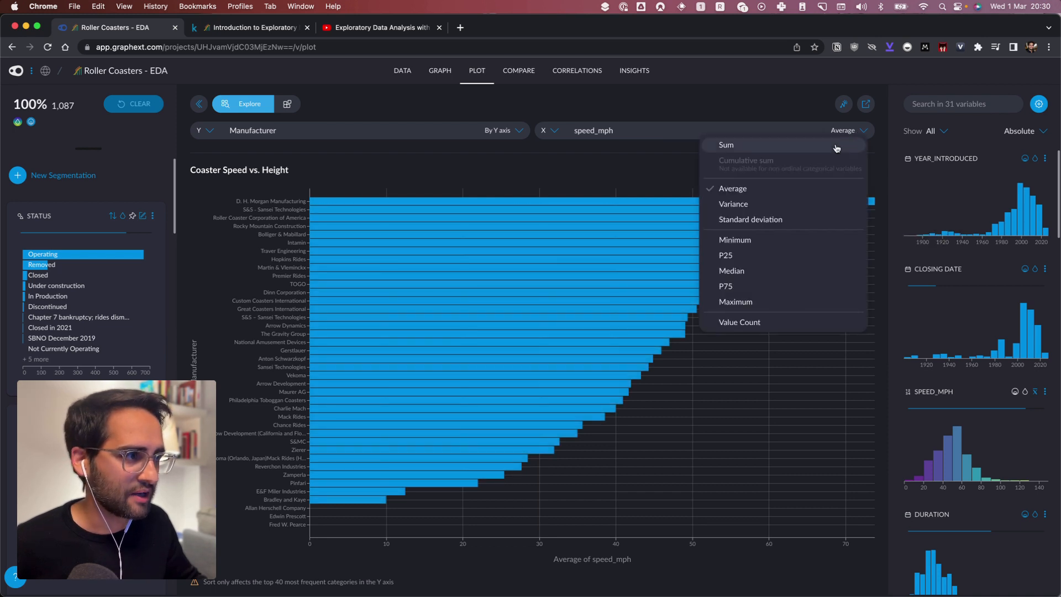
pyautogui.click(746, 273)
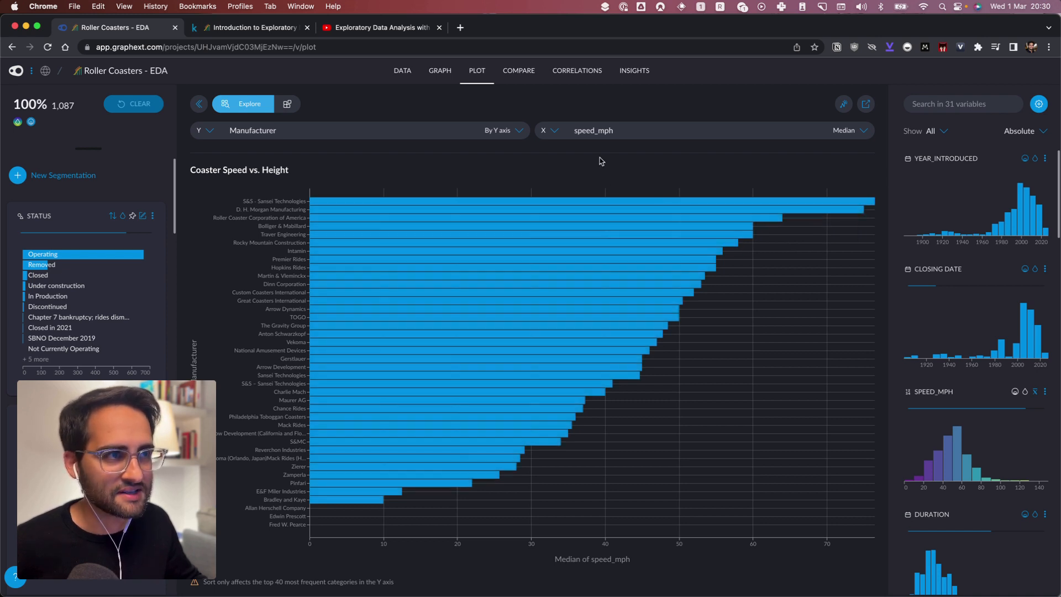
# Check the speed_mph correlations again, then compare the Manufacturer segments Vekoma, Bolliger & Mabillard, Intamin and Mack Rides.
pyautogui.click(572, 72)
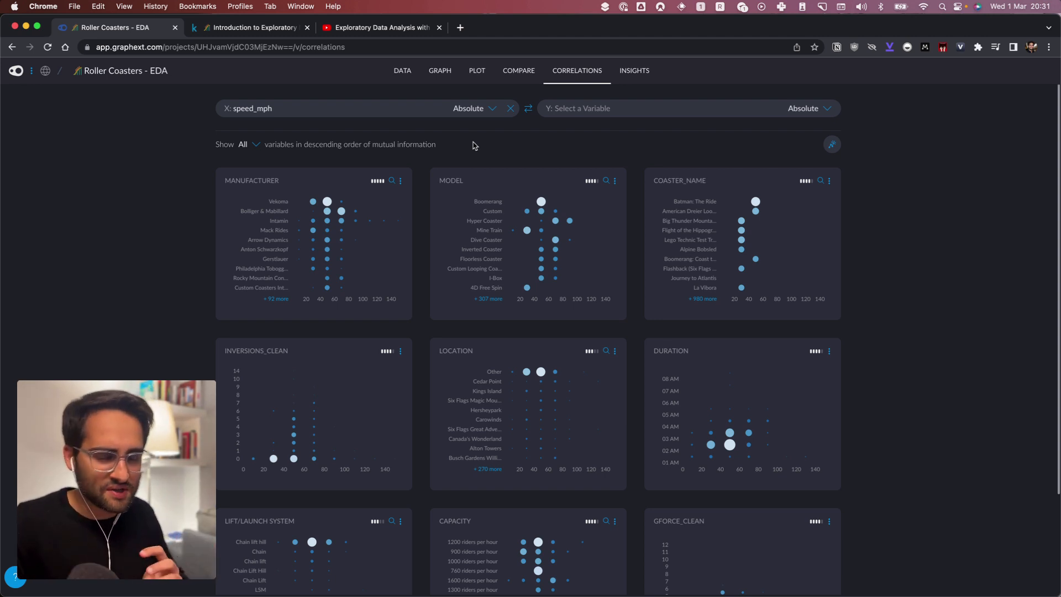
pyautogui.click(527, 71)
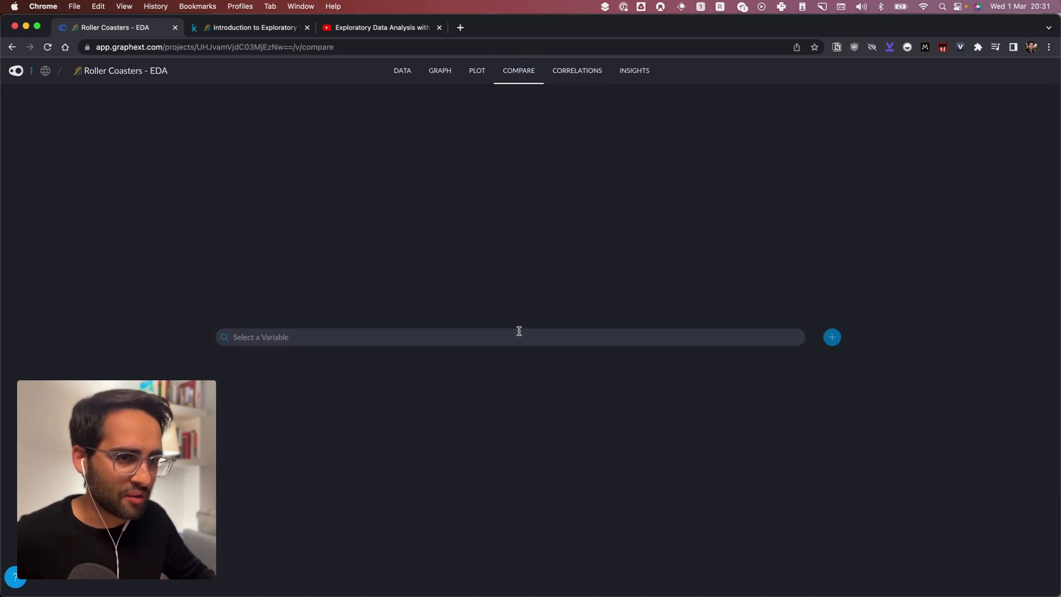
pyautogui.click(518, 333)
pyautogui.write('manu')
pyautogui.press('Return')
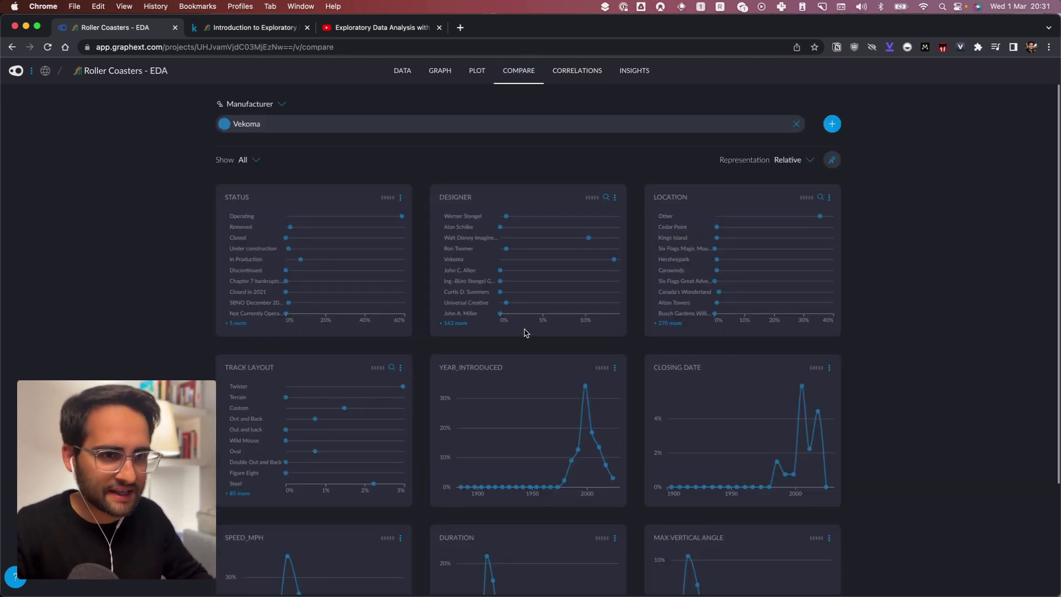
pyautogui.click(831, 126)
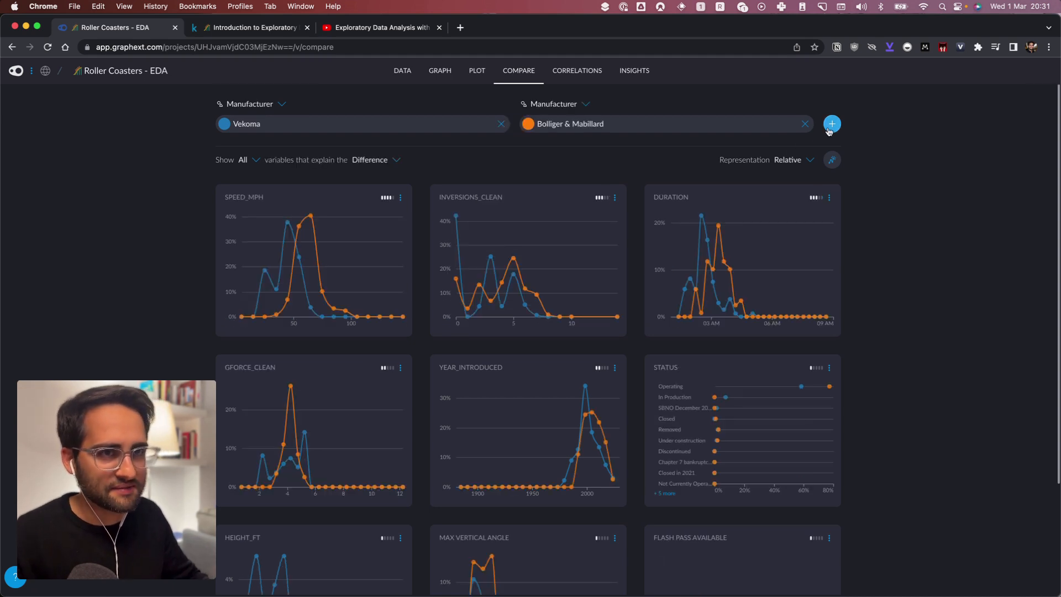
pyautogui.click(830, 127)
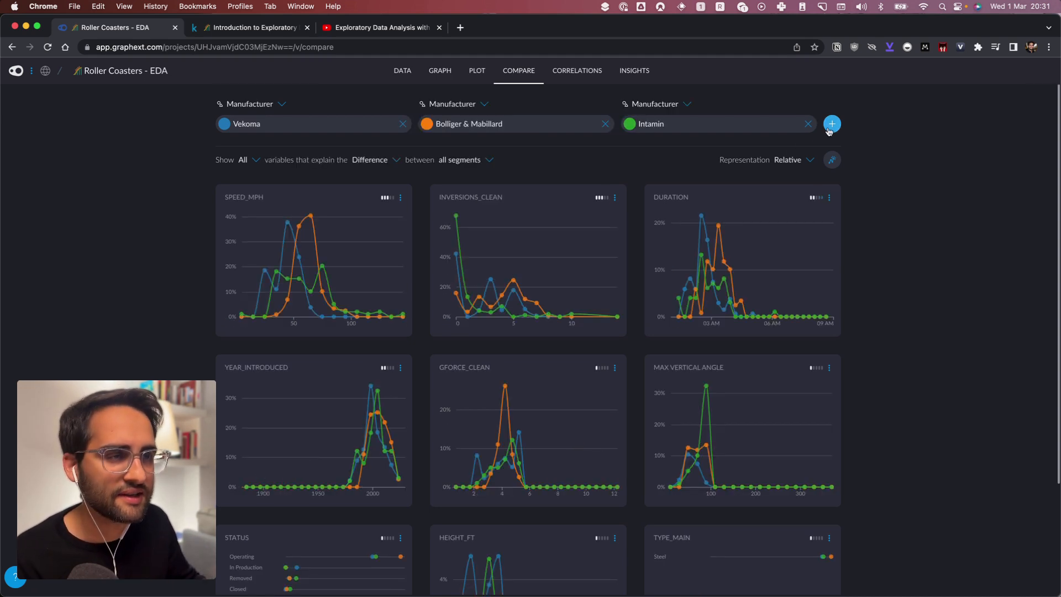
pyautogui.click(828, 127)
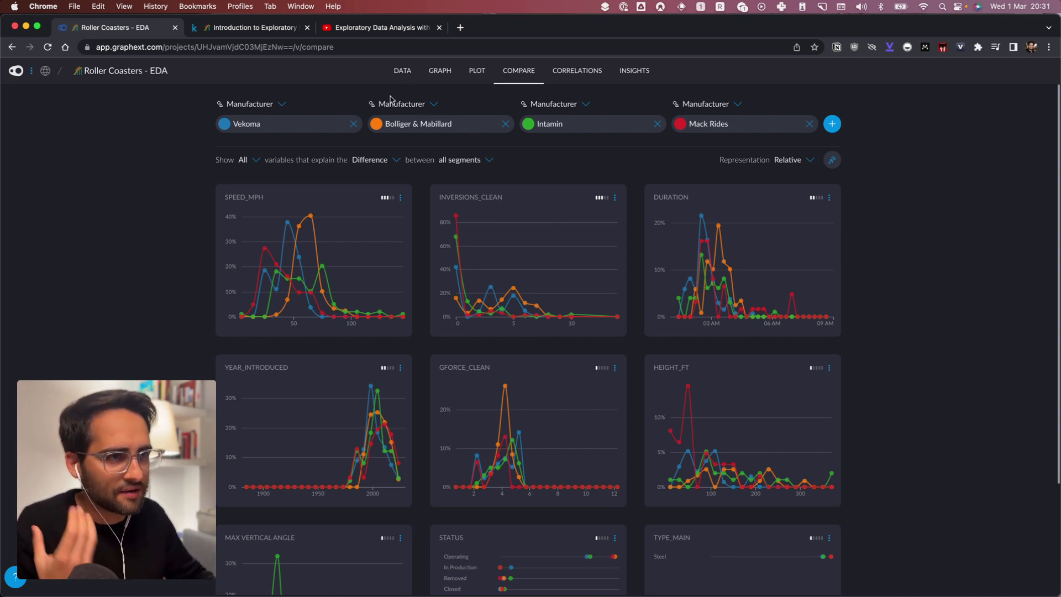
# Replace the manufacturer segments in the comparison with the Location segments Cedar Point and Kings Island.
pyautogui.click(810, 123)
pyautogui.click(810, 123)
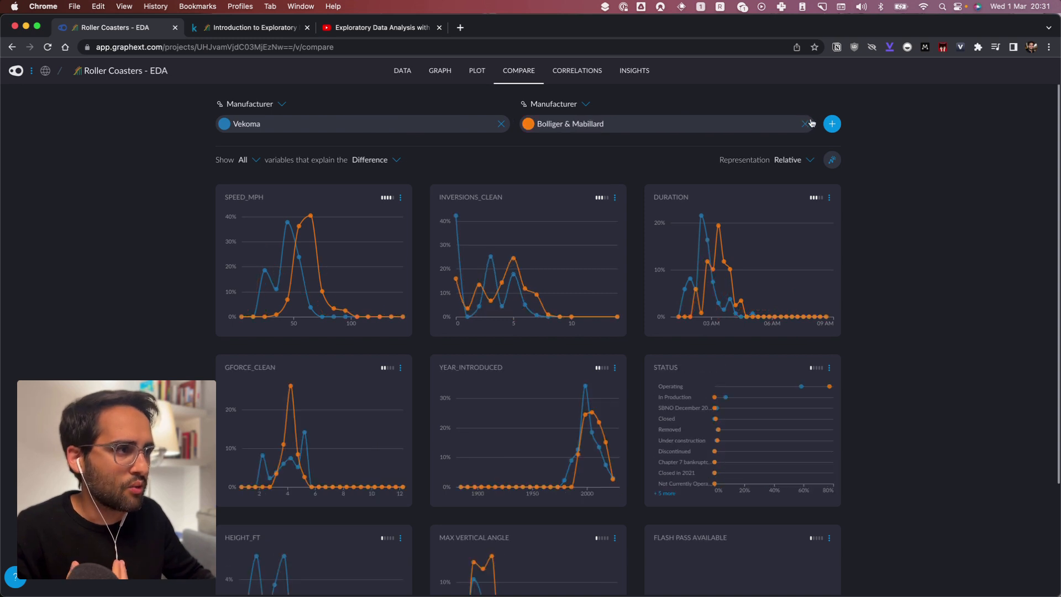
pyautogui.click(810, 124)
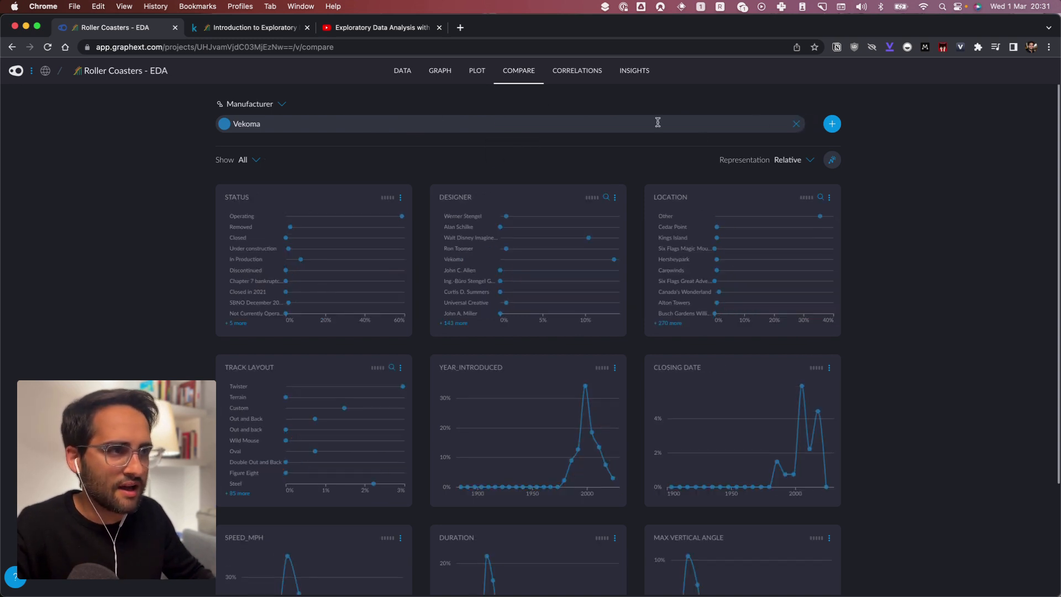
pyautogui.click(798, 127)
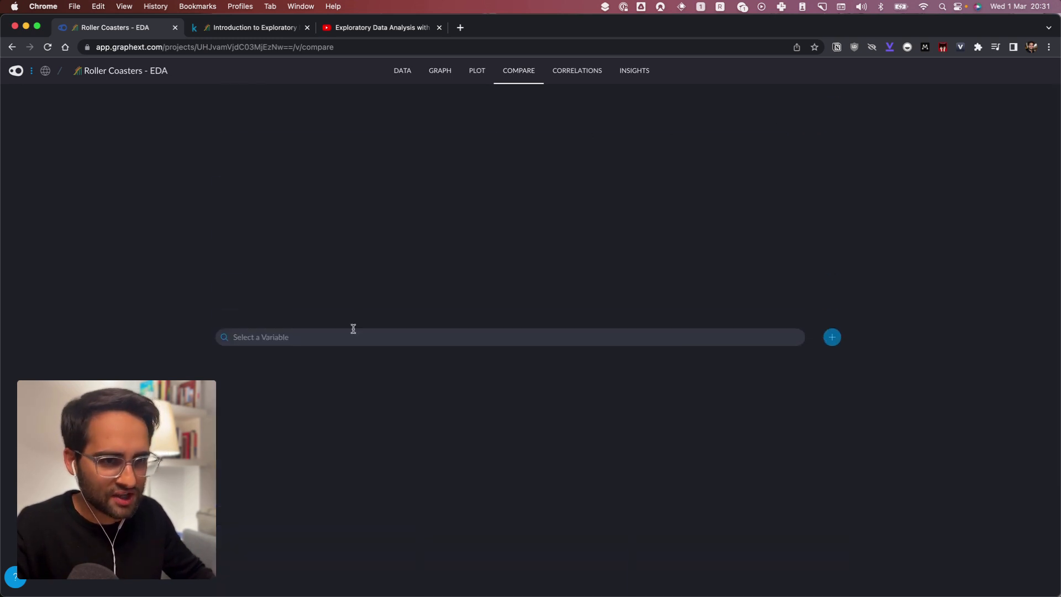
pyautogui.click(354, 331)
pyautogui.write('loca')
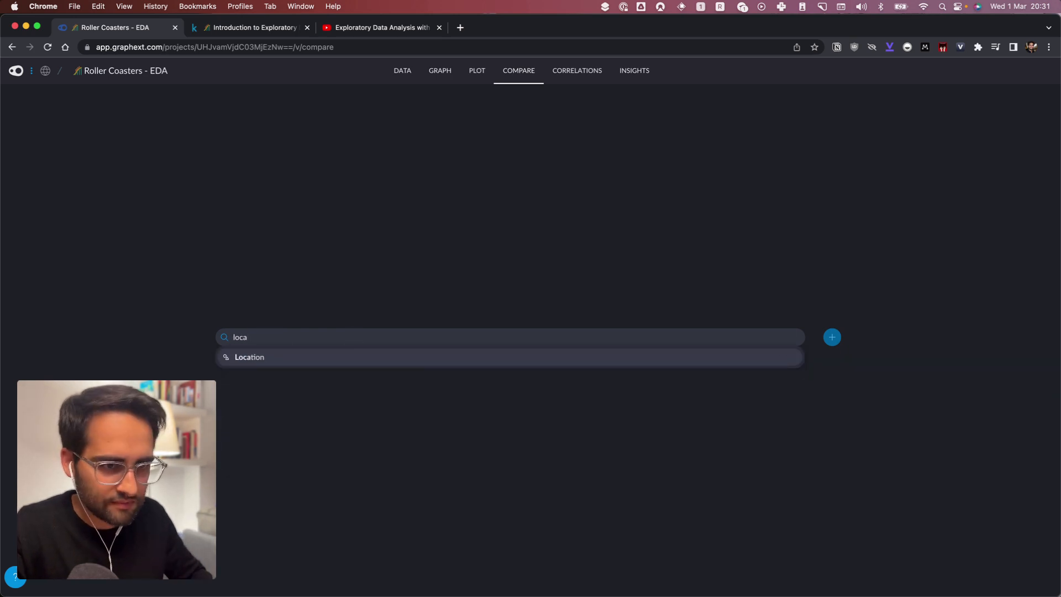
pyautogui.press('Return')
pyautogui.click(709, 126)
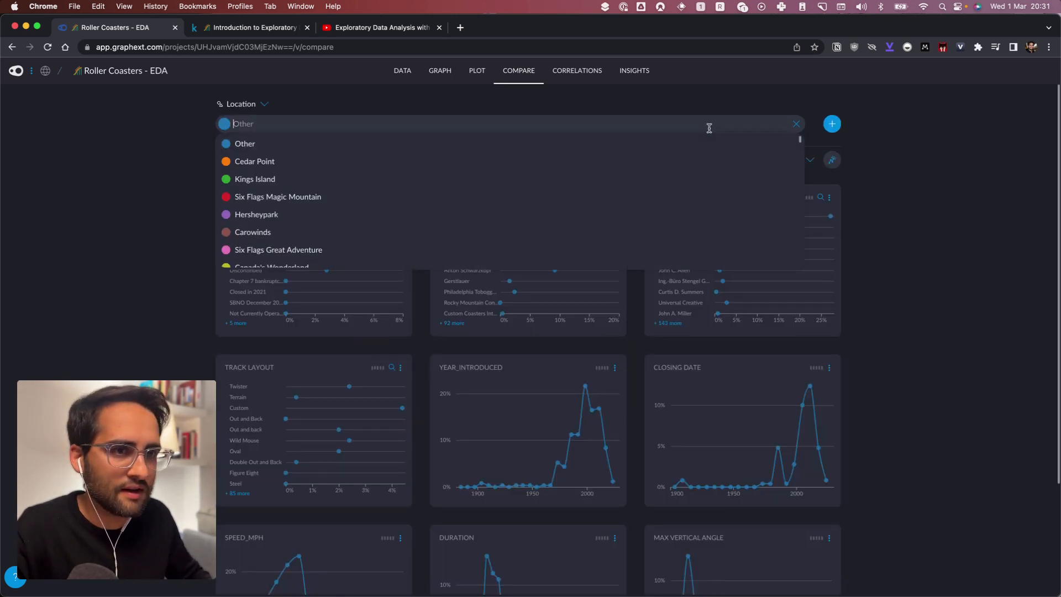
pyautogui.click(423, 162)
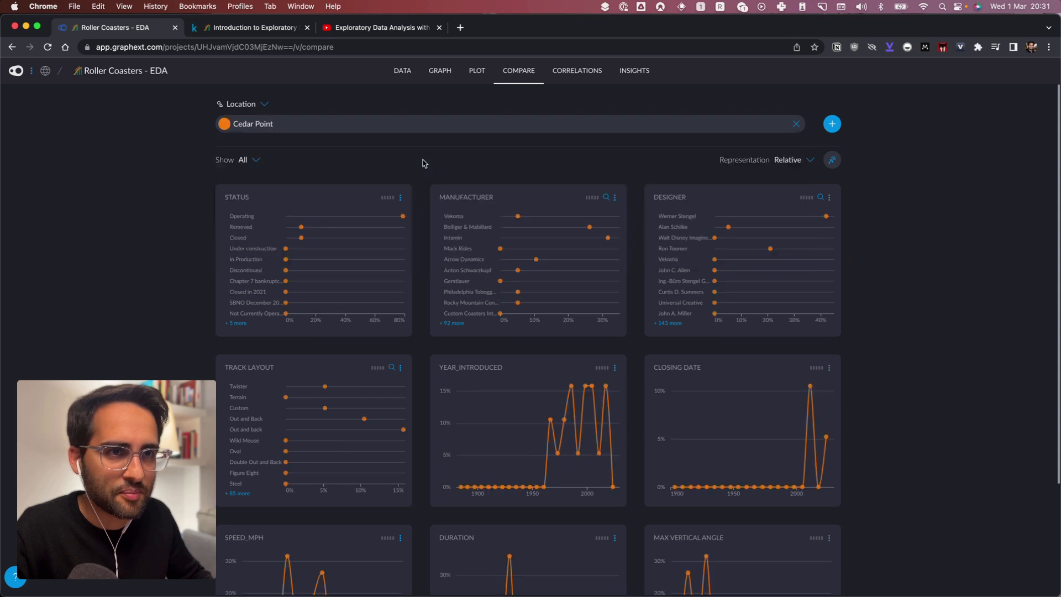
pyautogui.click(832, 123)
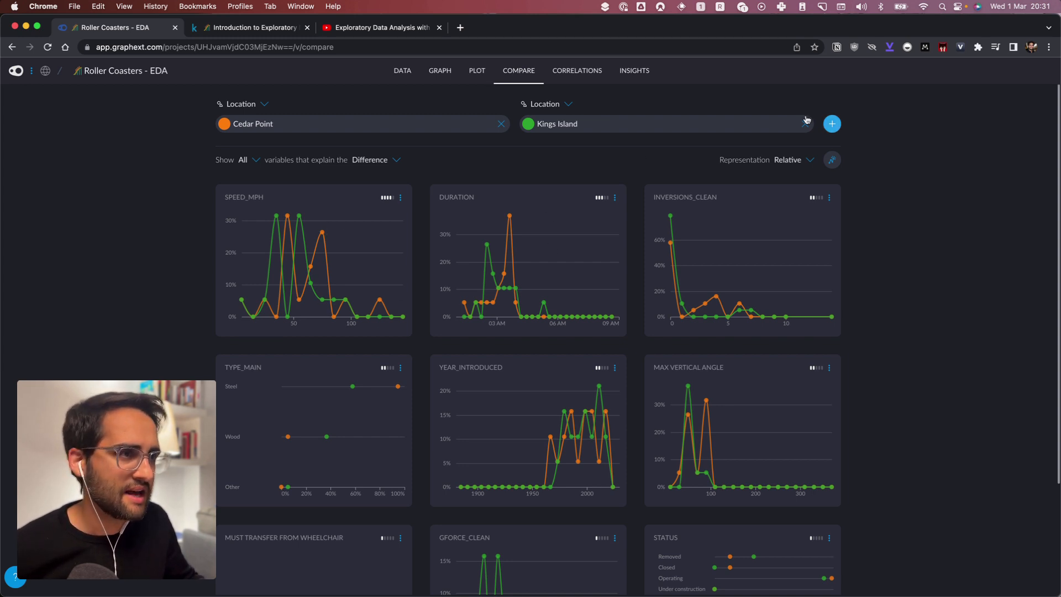
# Save the speed_mph correlations as an untitled insight and limit the displayed variables to Design Properties.
pyautogui.click(577, 71)
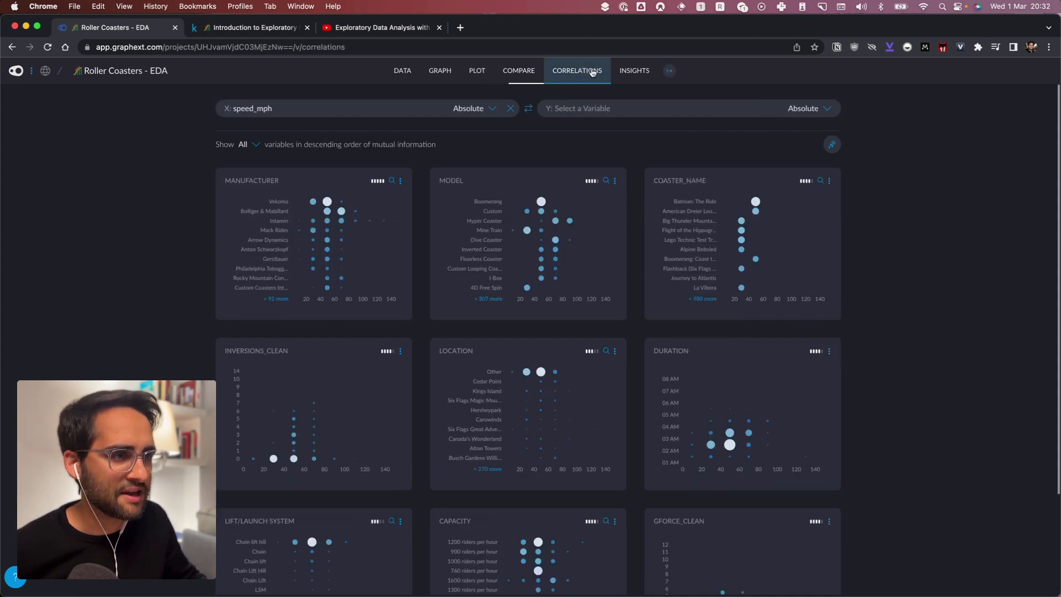
pyautogui.click(832, 144)
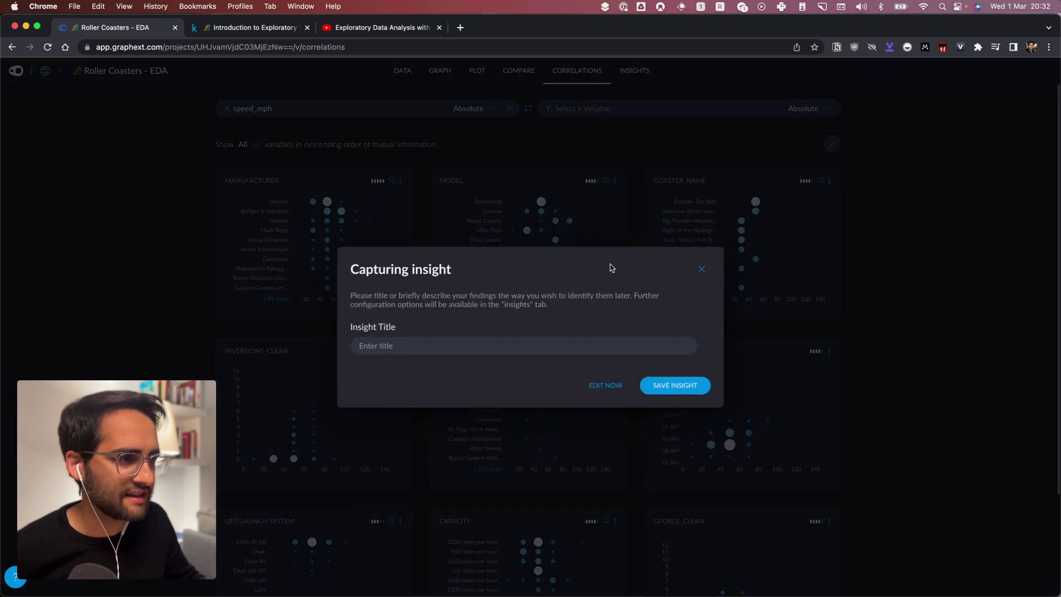
pyautogui.click(674, 386)
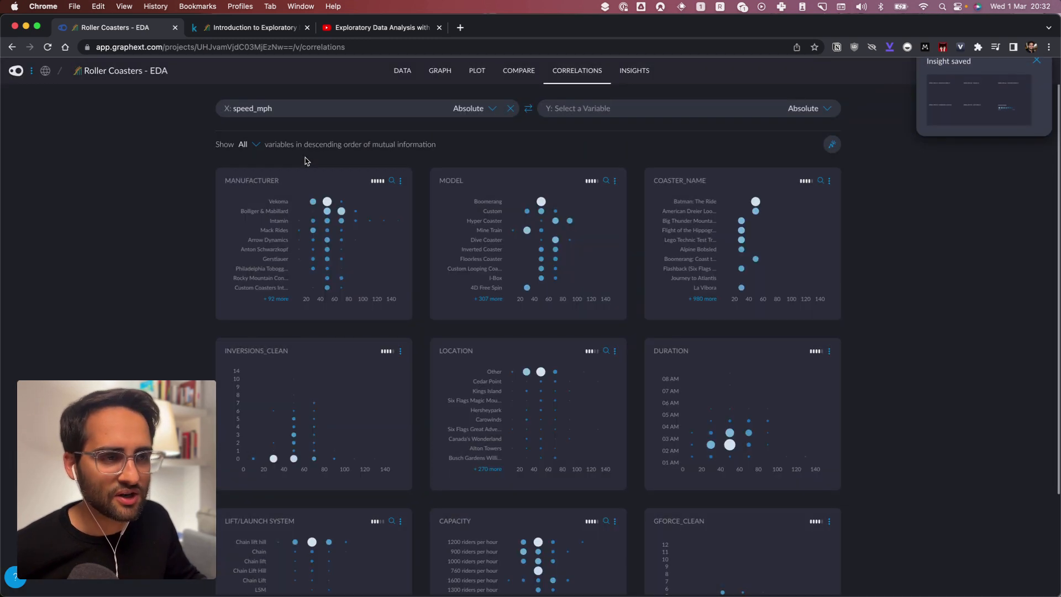
pyautogui.click(254, 147)
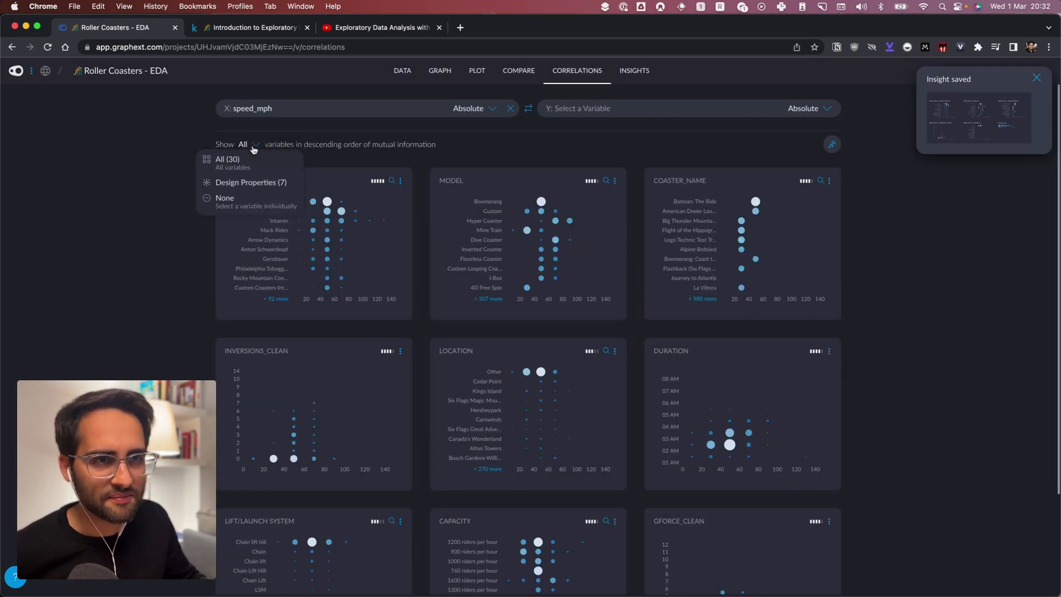
pyautogui.click(280, 184)
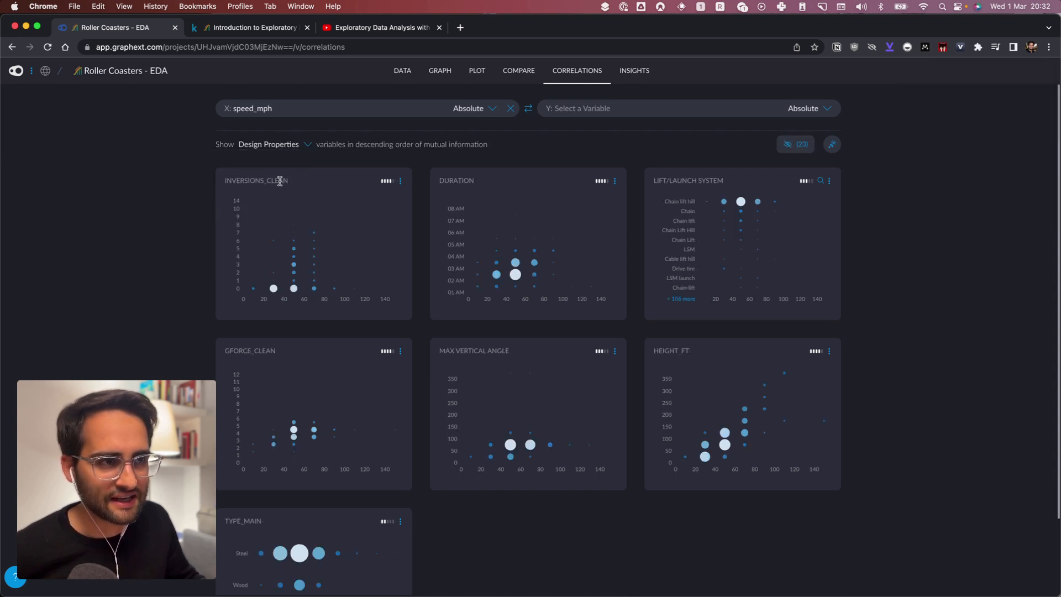
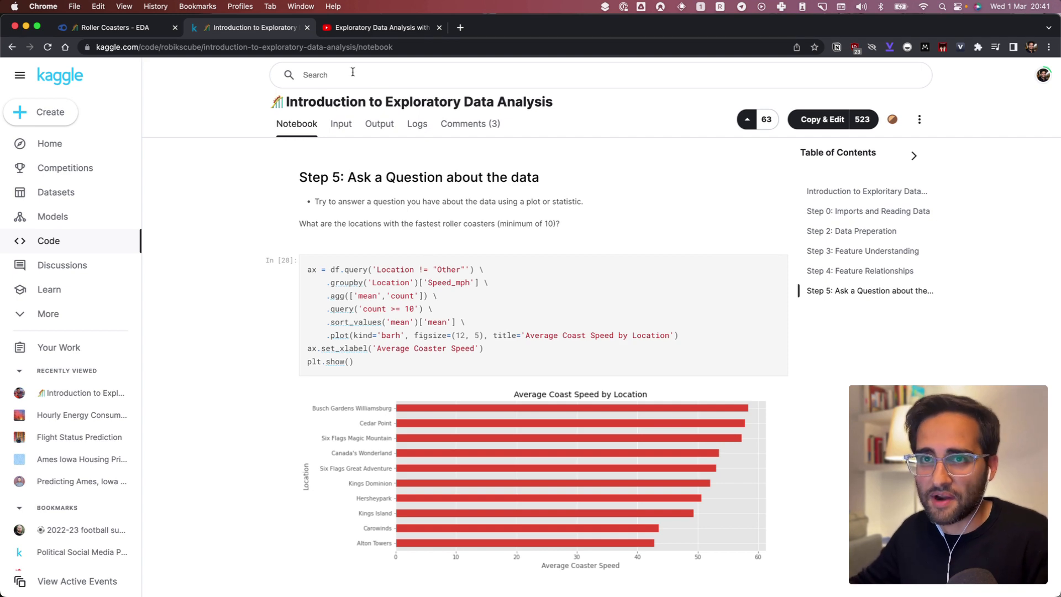
# Switch from the Kaggle notebook back to Graphext, find the Location variable and open it in Plot.
pyautogui.click(100, 31)
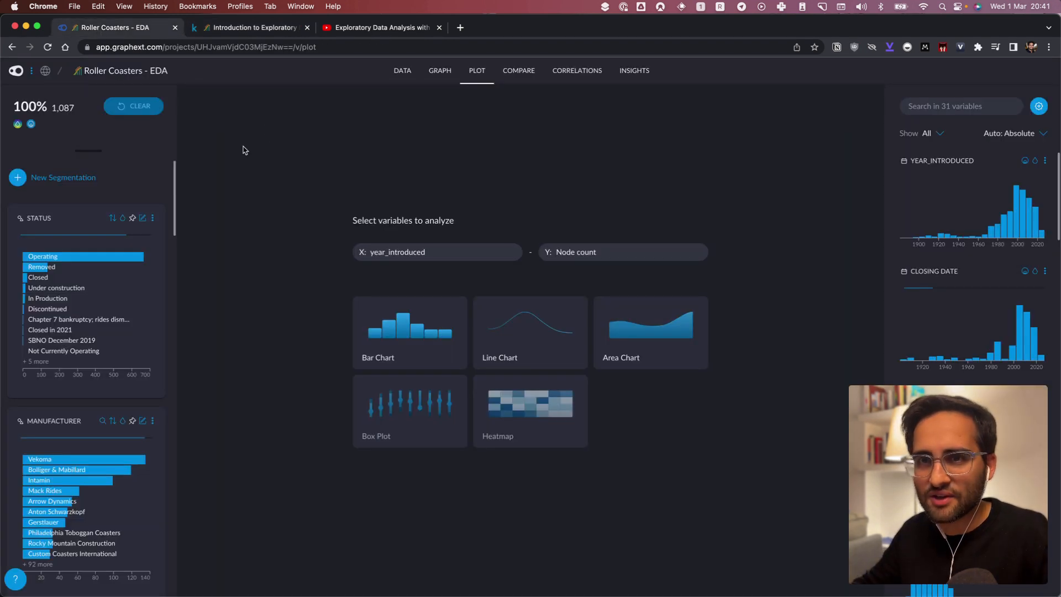
pyautogui.click(998, 107)
pyautogui.write('loca')
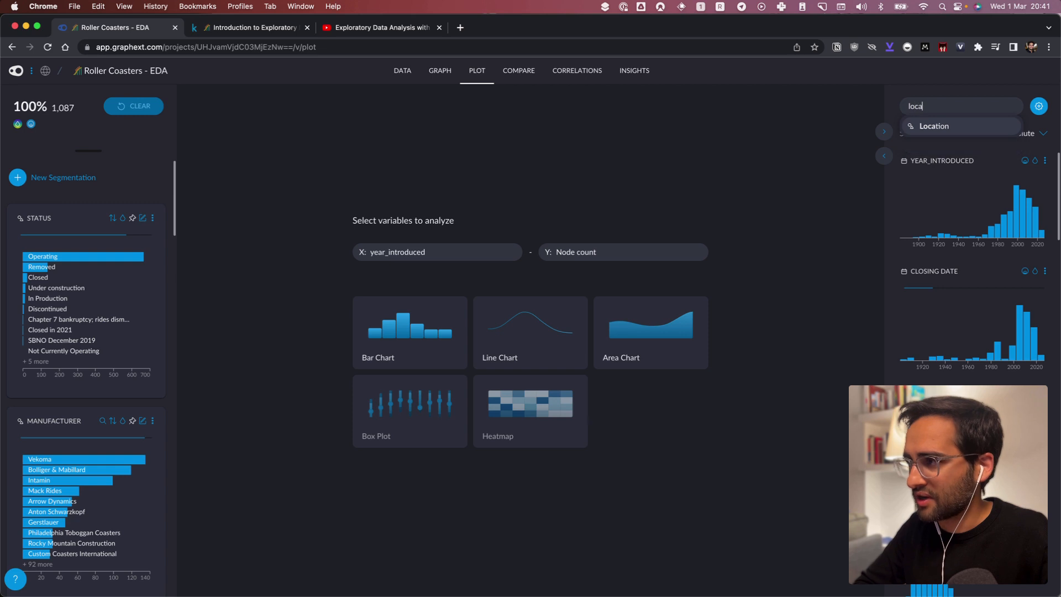
pyautogui.press('Return')
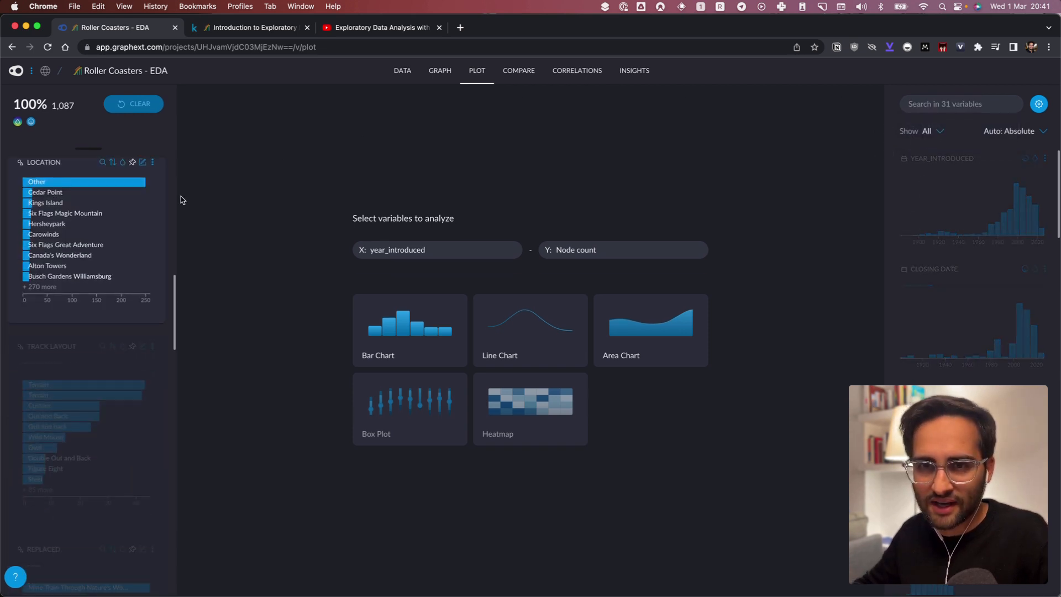
pyautogui.click(153, 162)
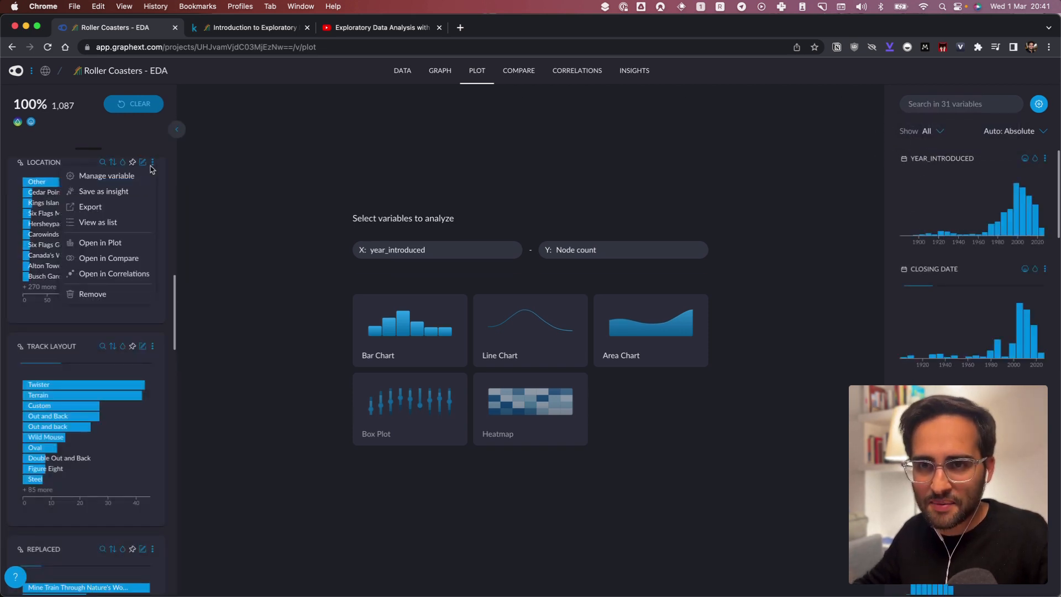
pyautogui.click(97, 243)
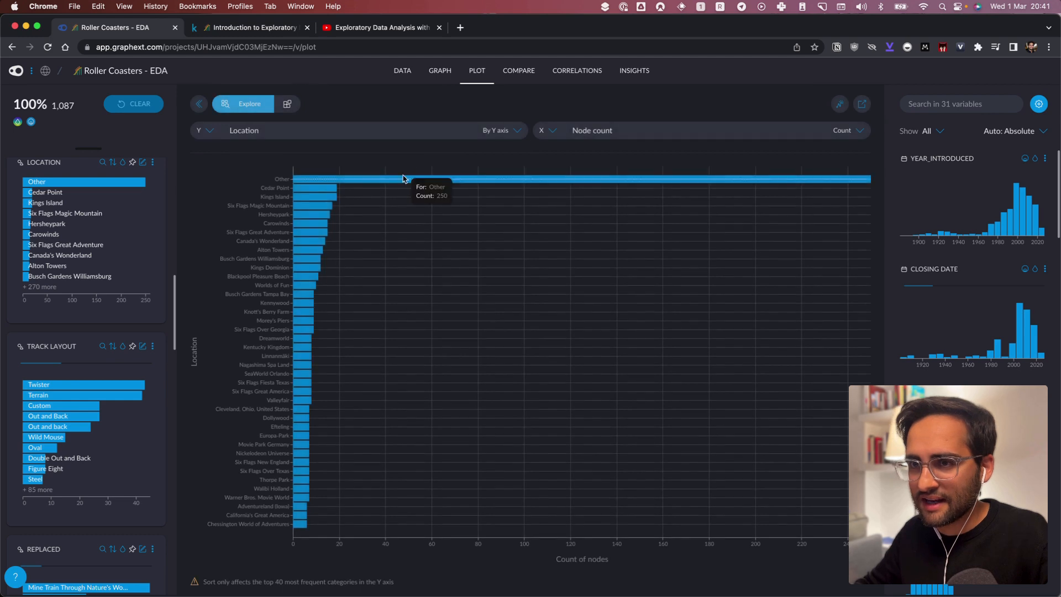
# Set the Location bar chart's X variable to speed_mph and aggregate it by Median.
pyautogui.click(644, 125)
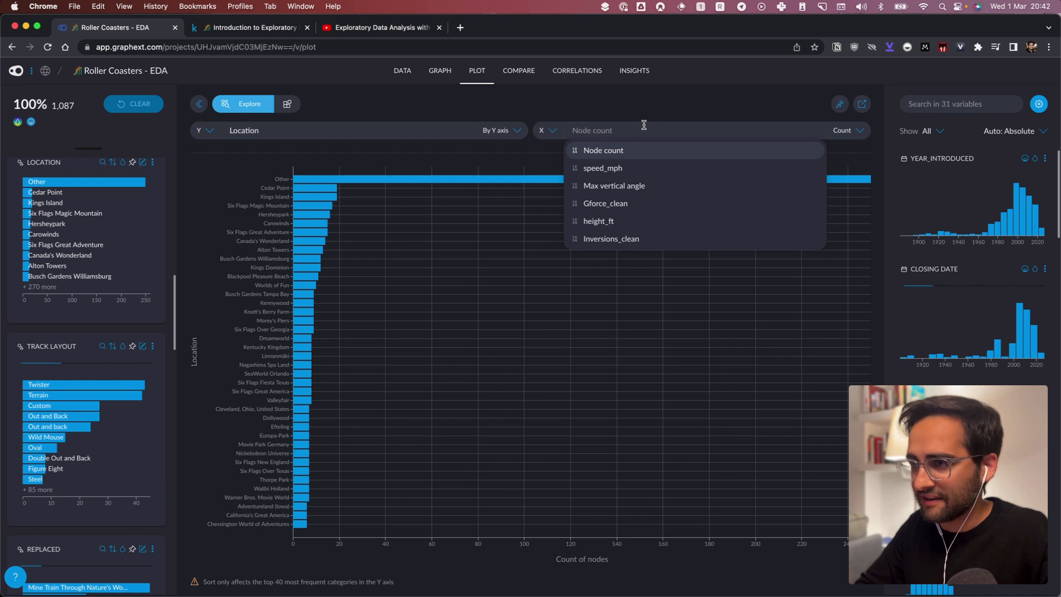
pyautogui.click(636, 170)
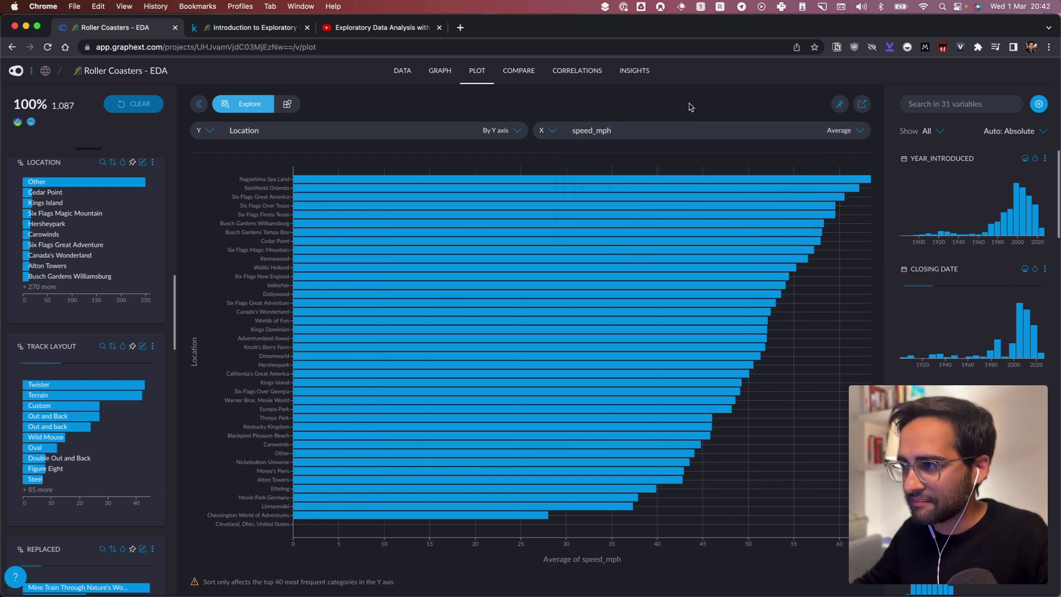
pyautogui.click(861, 132)
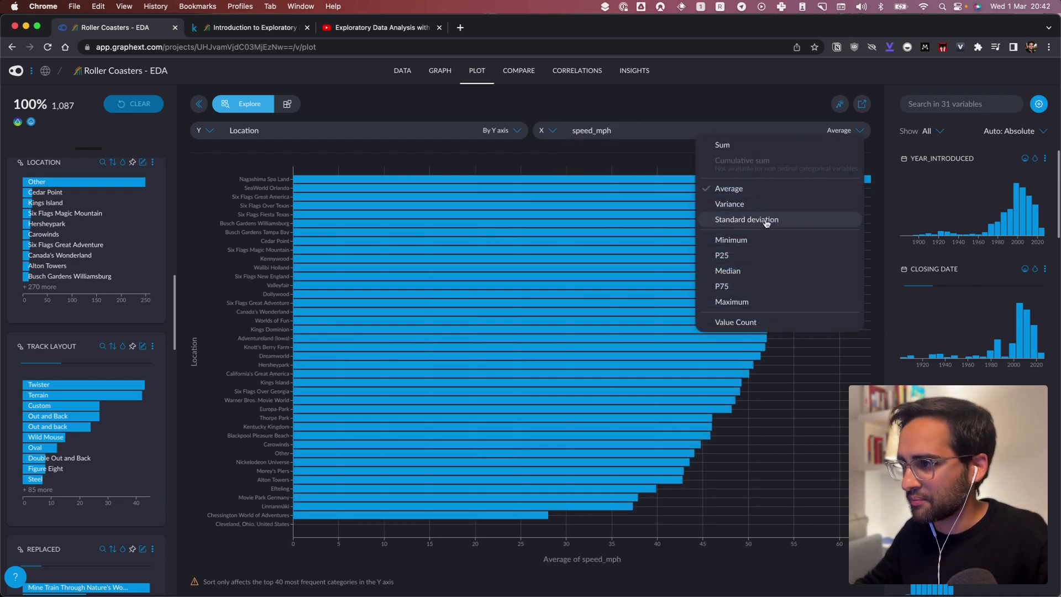
pyautogui.click(738, 270)
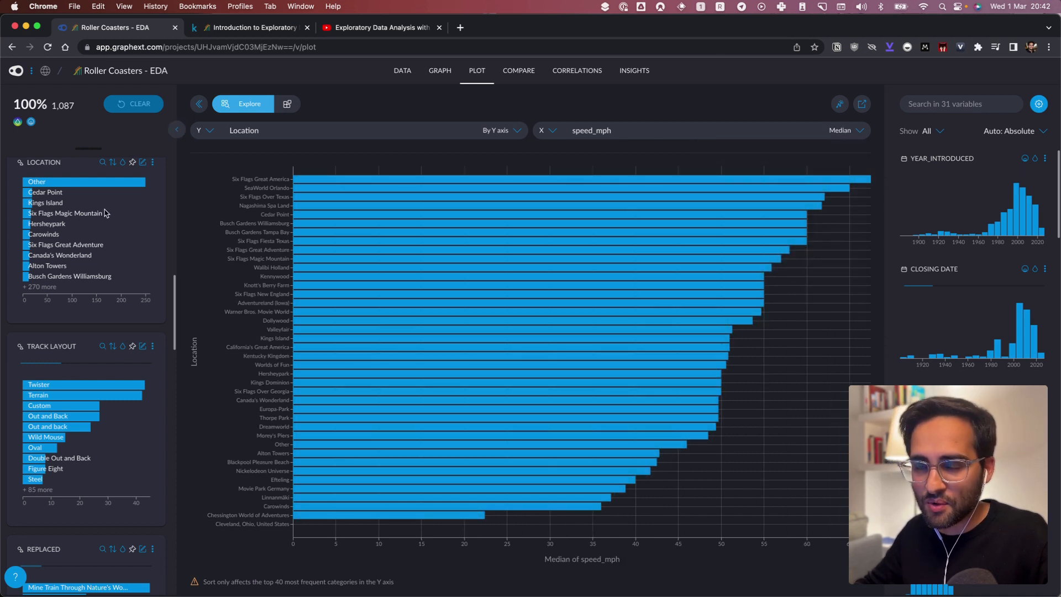
# Expand the Location segment list and check the coaster count for Worlds of Fun.
pyautogui.click(47, 287)
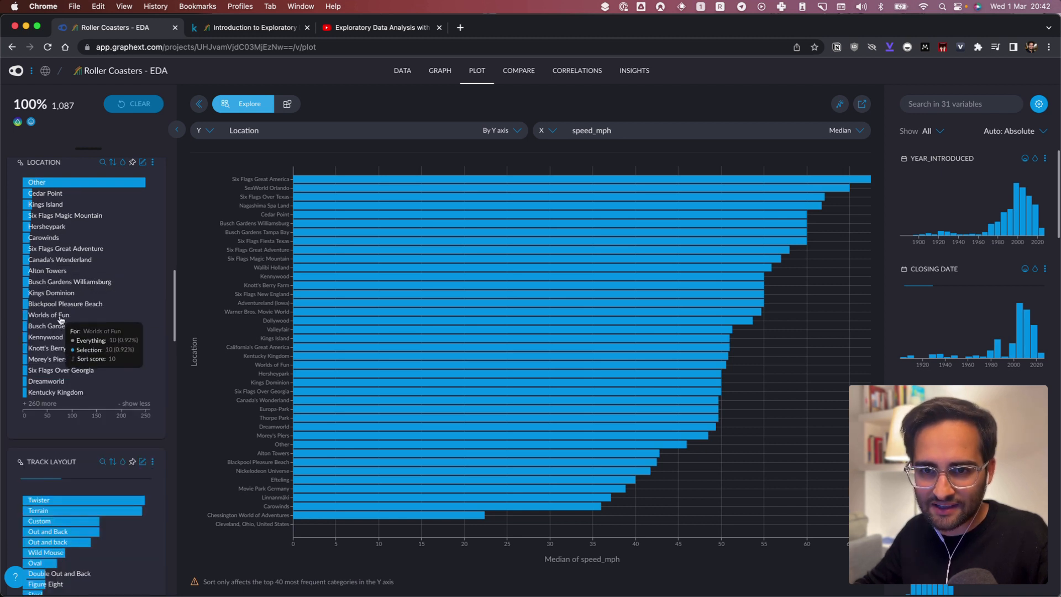
pyautogui.scroll(5, 60, 319)
pyautogui.scroll(-5, 60, 319)
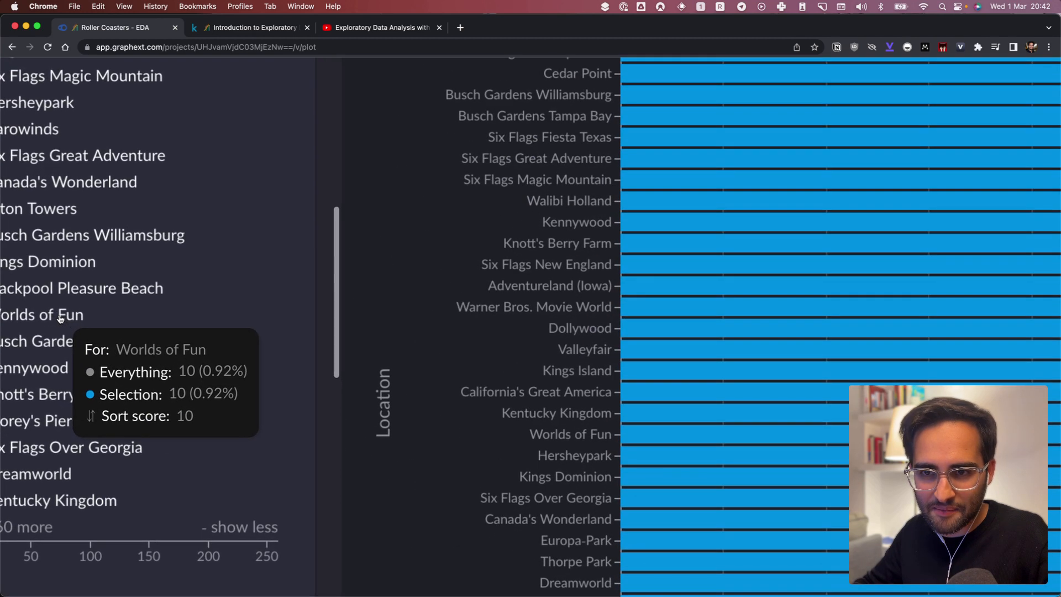
pyautogui.moveTo(111, 320)
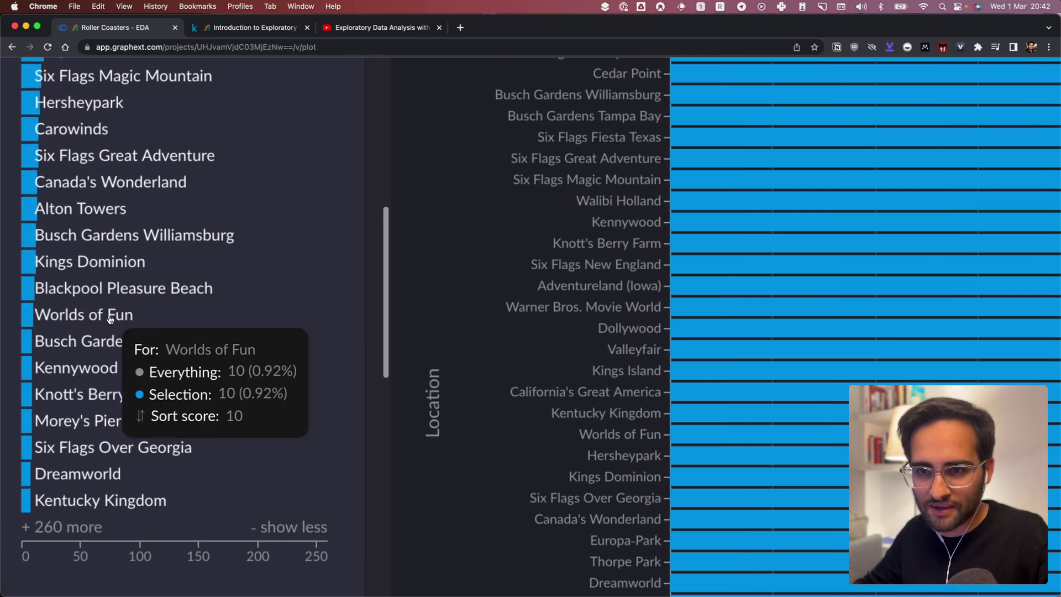
pyautogui.scroll(-5, 110, 319)
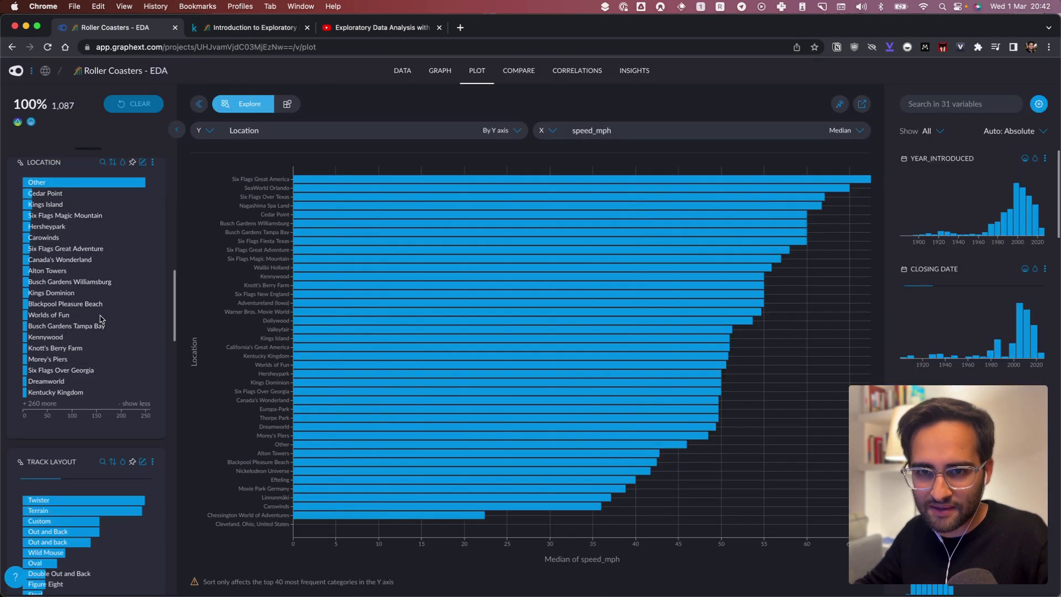
# Filter the data to the twelve Location segments from Cedar Point through Worlds of Fun, leaving out Other.
pyautogui.click(47, 296)
pyautogui.click(42, 284)
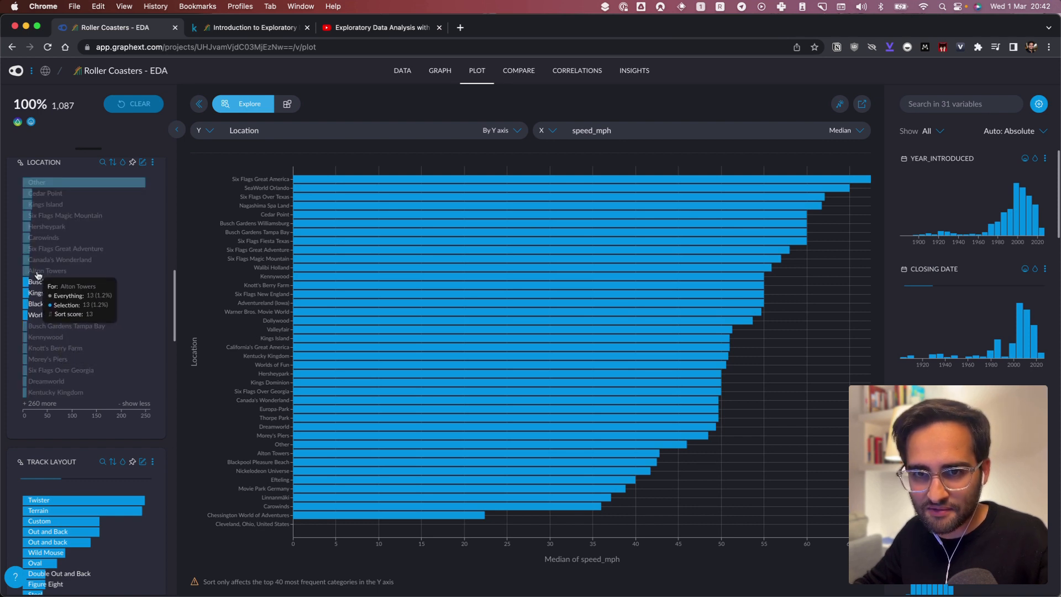
pyautogui.click(38, 274)
pyautogui.click(36, 260)
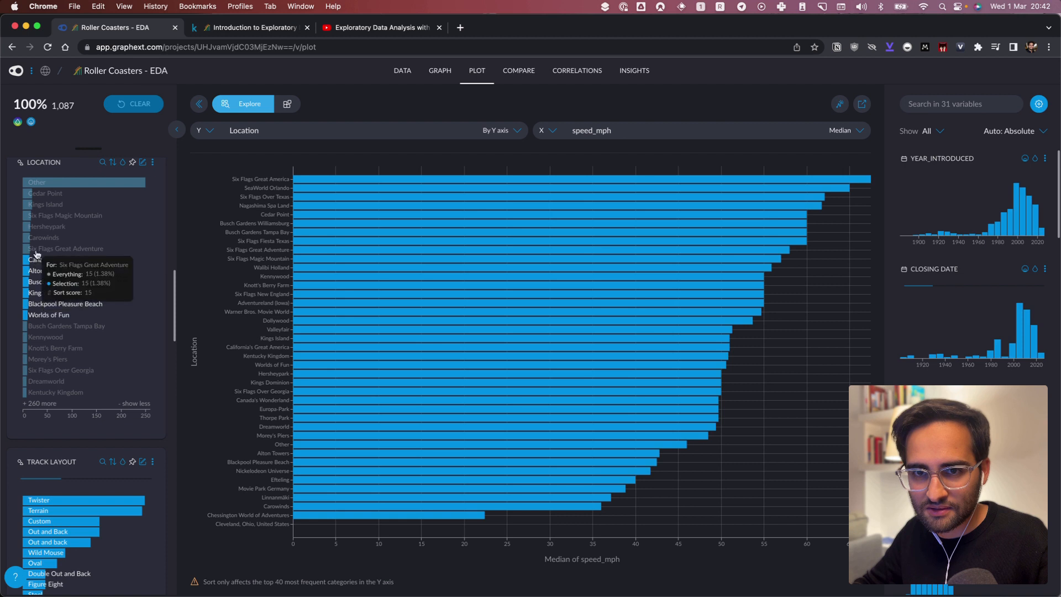
pyautogui.click(36, 248)
pyautogui.click(39, 238)
pyautogui.click(41, 227)
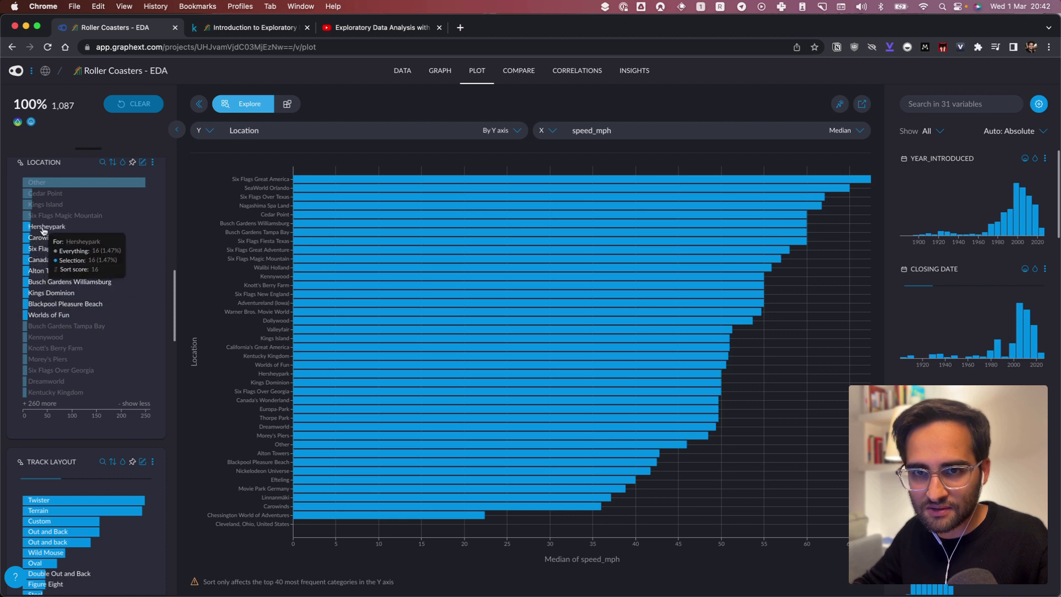
pyautogui.click(42, 217)
pyautogui.click(40, 206)
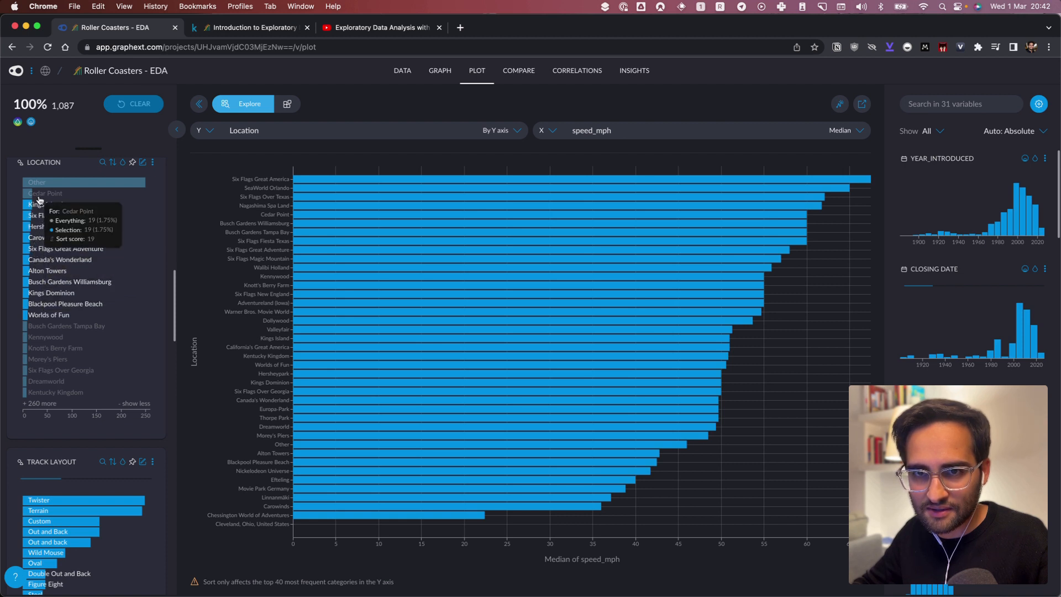
pyautogui.click(38, 194)
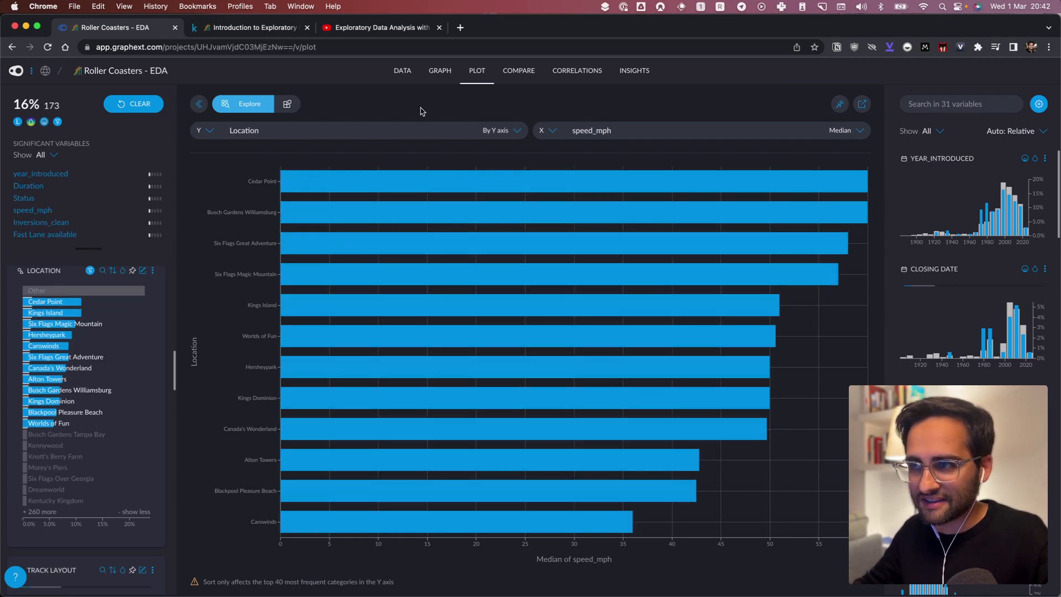
# Aggregate the chart's speed_mph by Average and compare the location ranking with the Kaggle notebook's chart.
pyautogui.click(844, 131)
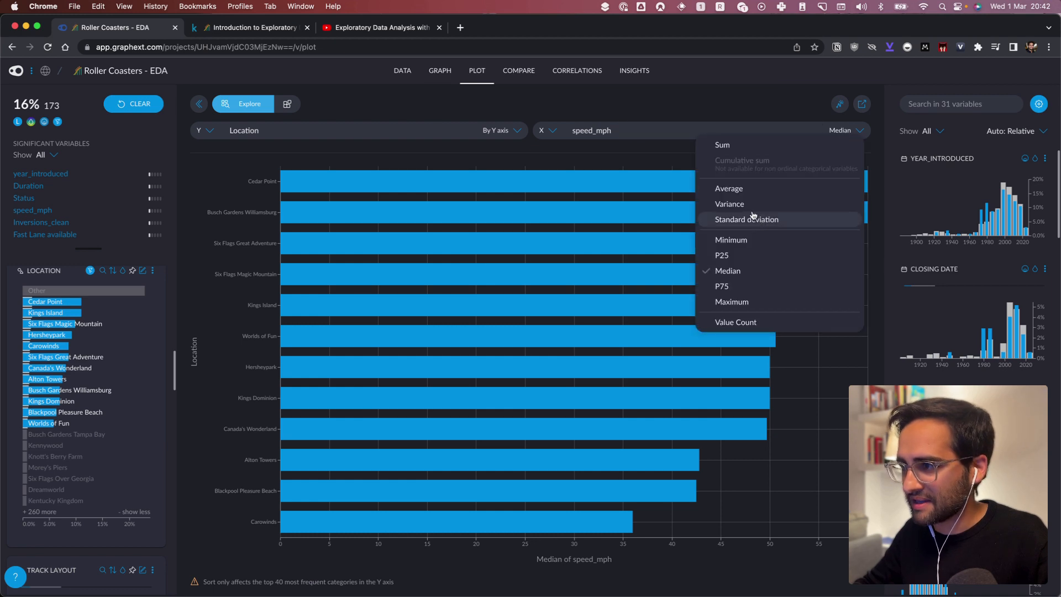
pyautogui.click(739, 192)
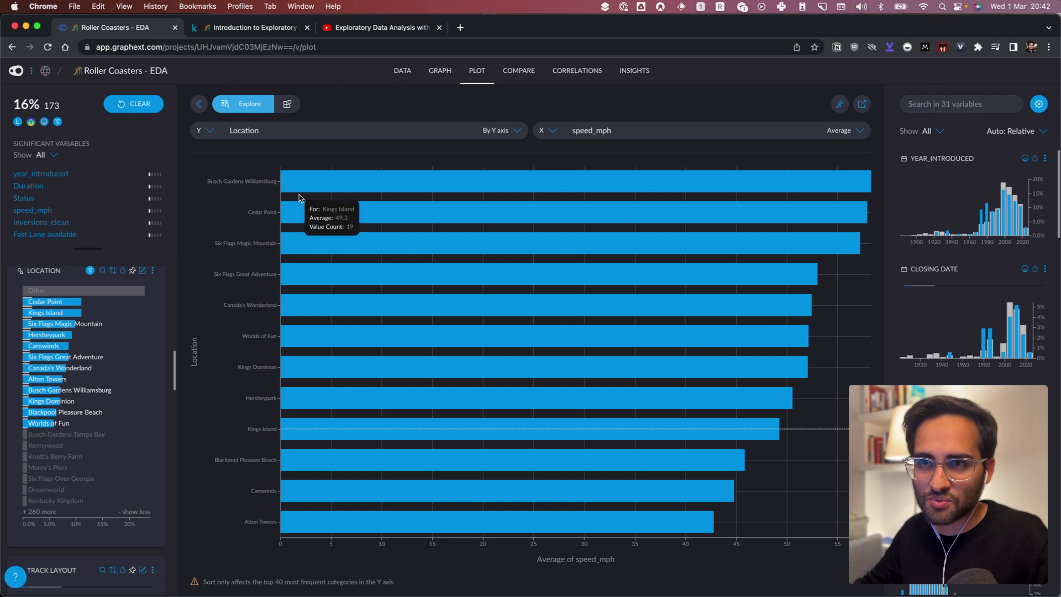
pyautogui.moveTo(306, 207)
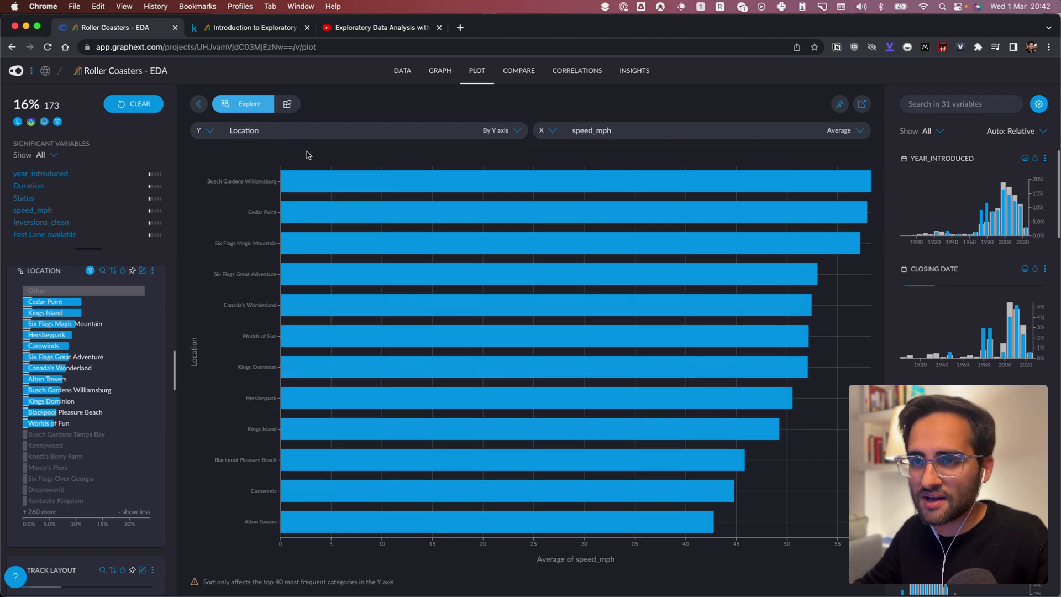
pyautogui.hotkey('ctrl', 'Tab')
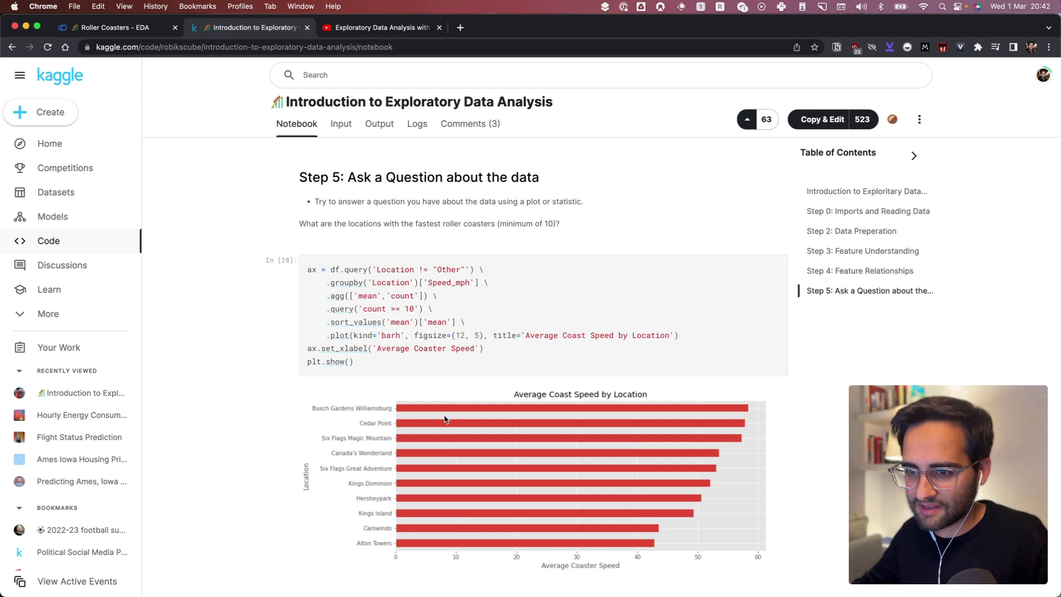
pyautogui.hotkey('ctrl', 'shift', 'Tab')
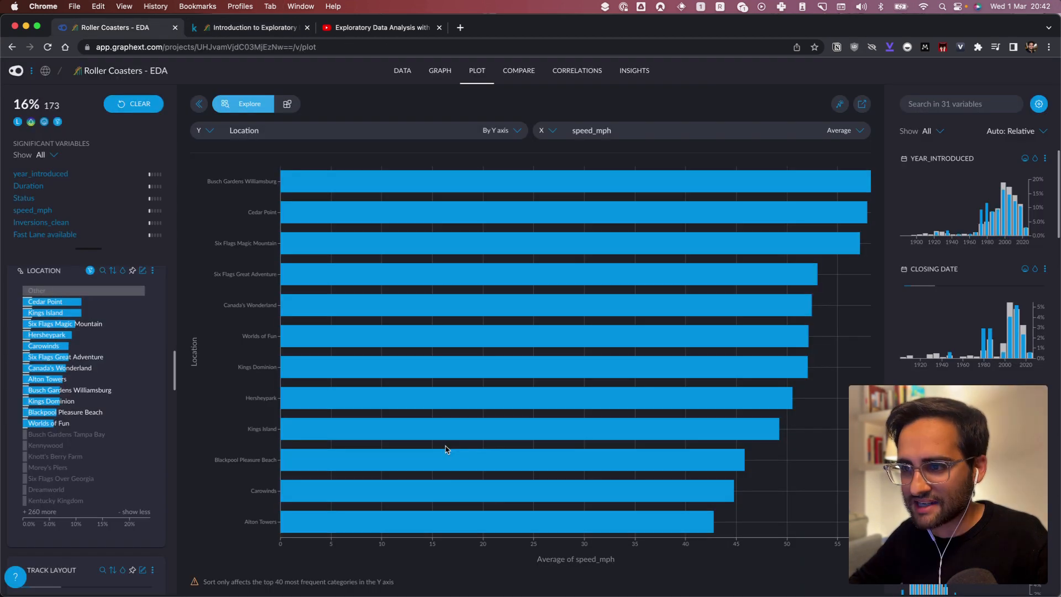
# Save the average speed_mph by Location chart as an untitled insight.
pyautogui.click(841, 104)
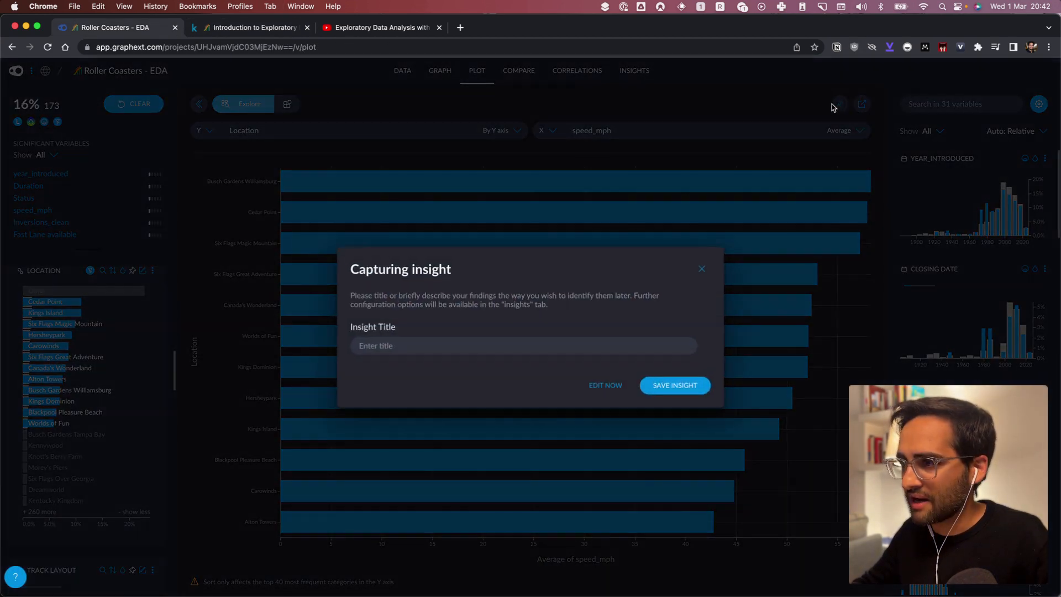
pyautogui.click(676, 386)
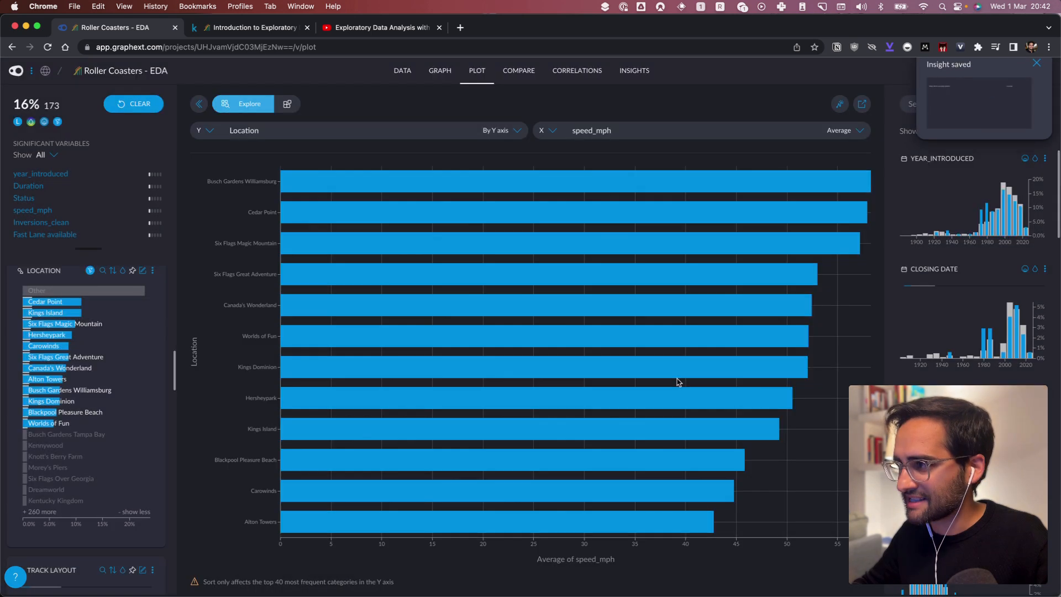
pyautogui.click(972, 130)
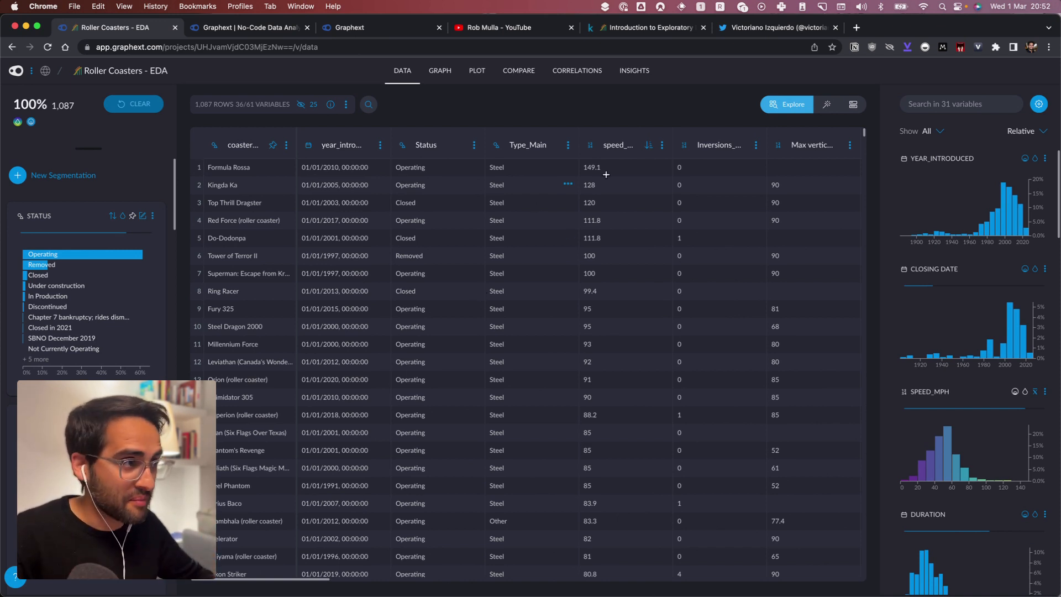
# Set up a Train and predict model analysis in the data wizard with speed_mph as the target.
pyautogui.click(825, 108)
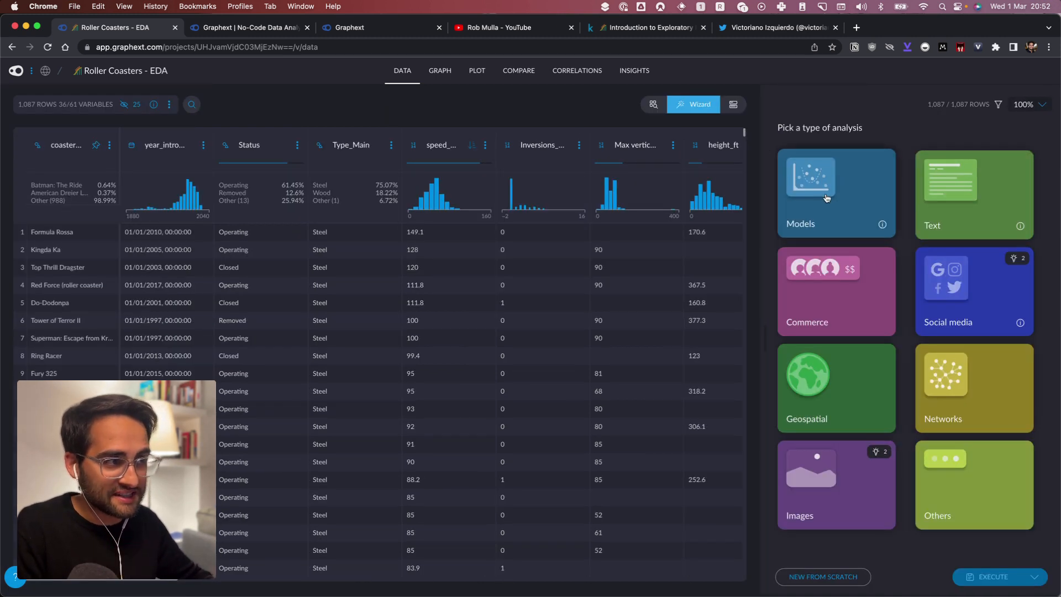
pyautogui.click(826, 198)
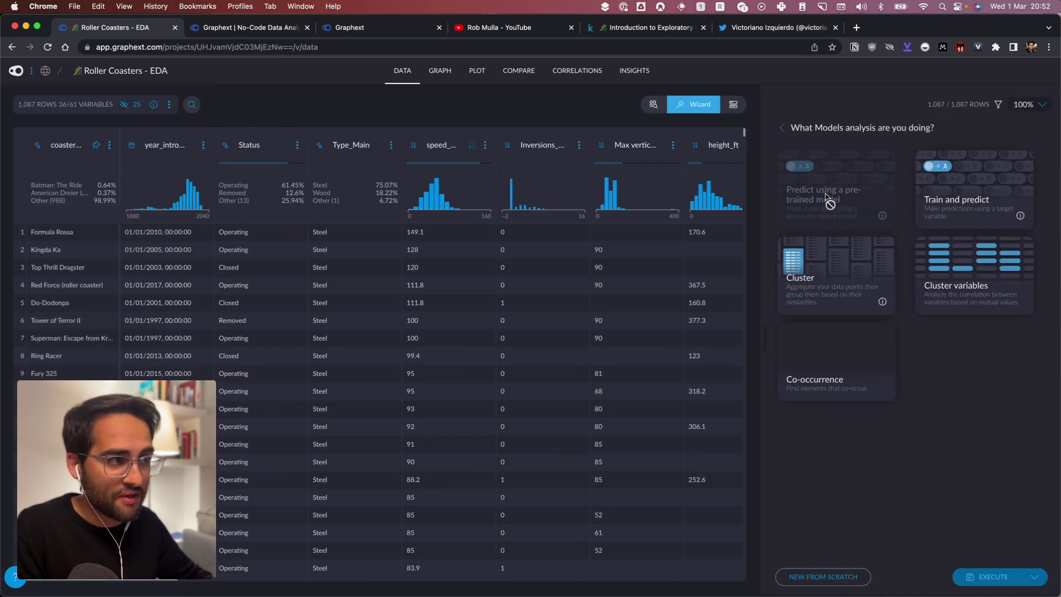
pyautogui.click(965, 198)
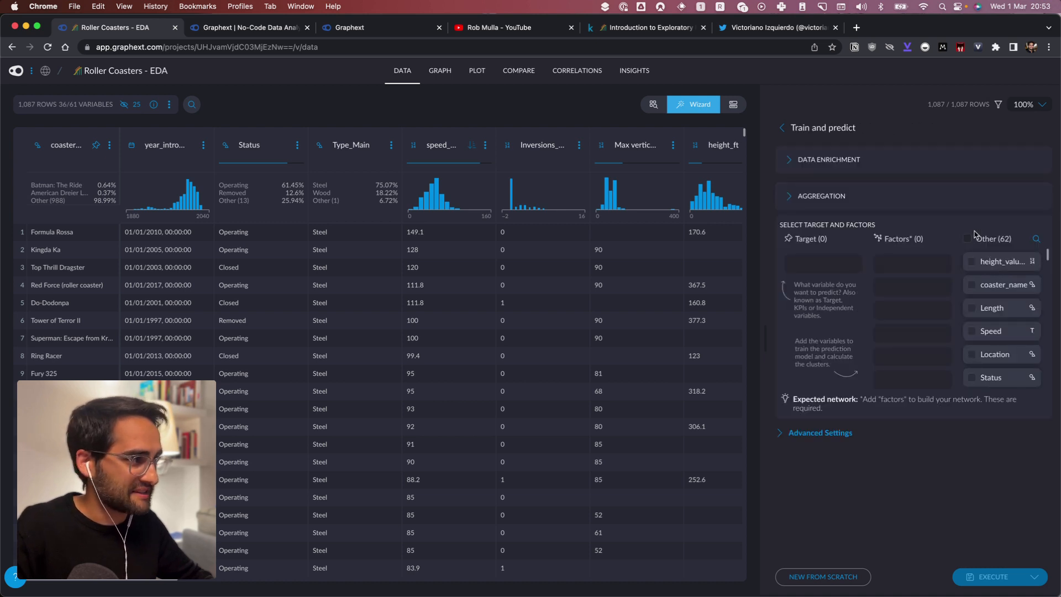
pyautogui.click(1034, 241)
pyautogui.write('speed')
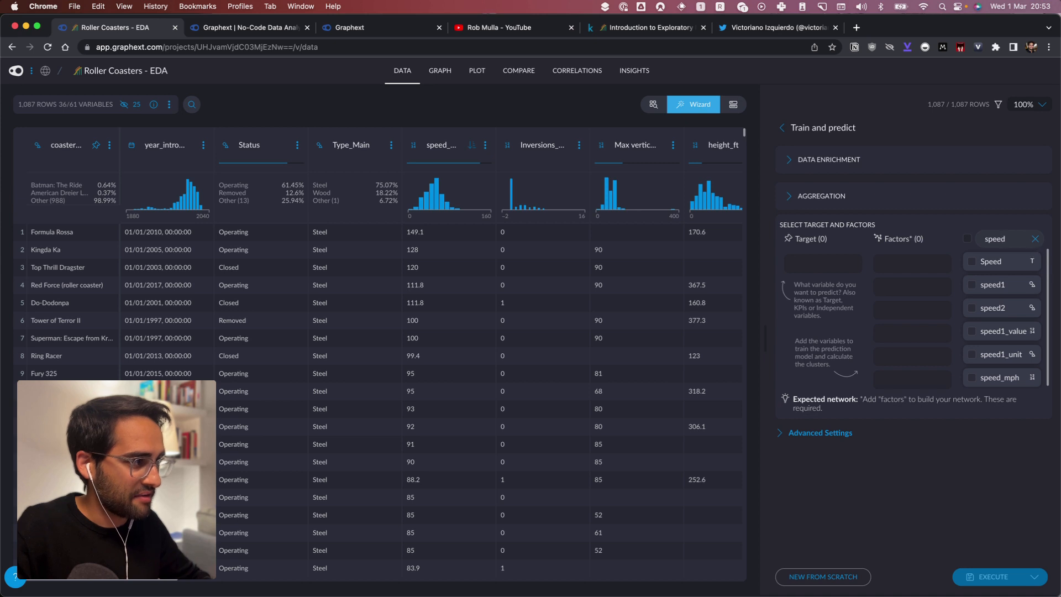
pyautogui.moveTo(991, 378); pyautogui.dragTo(835, 285)
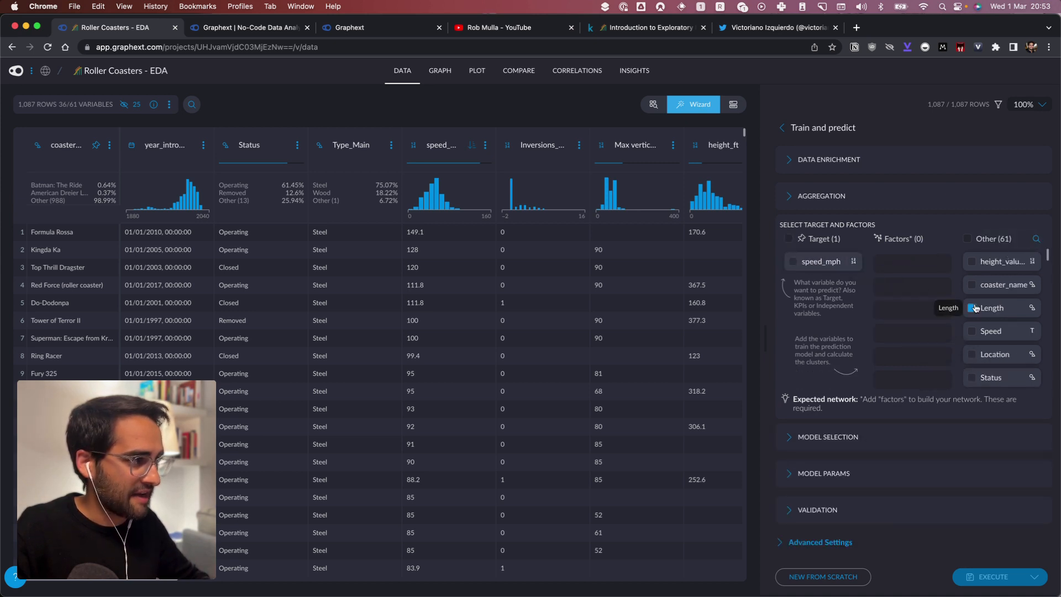
# Add height_value and Inversions as factors of the speed_mph prediction model.
pyautogui.click(971, 261)
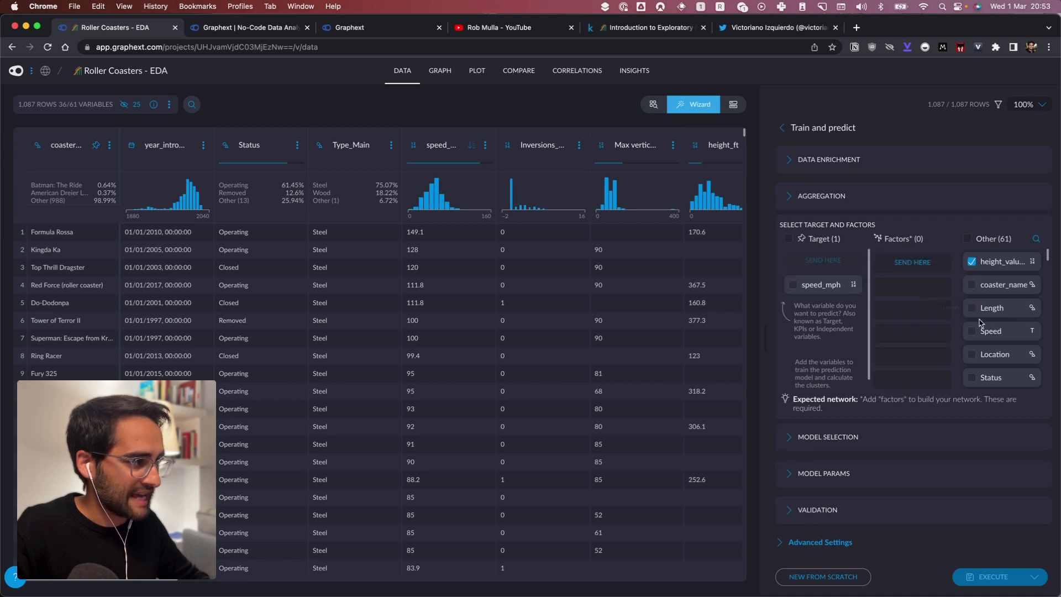
pyautogui.scroll(-10, 1014, 277)
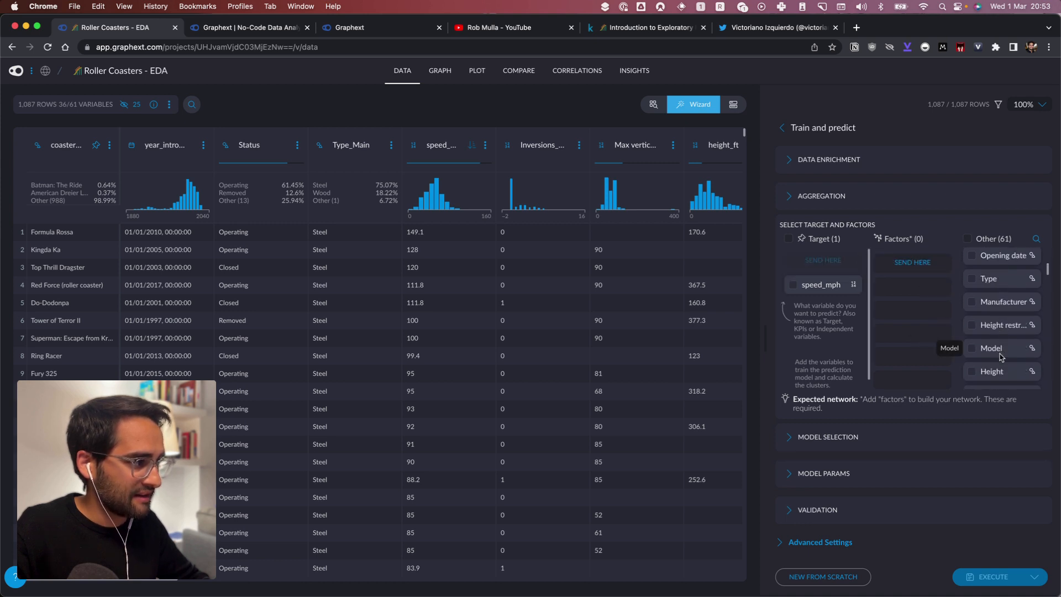
pyautogui.click(971, 315)
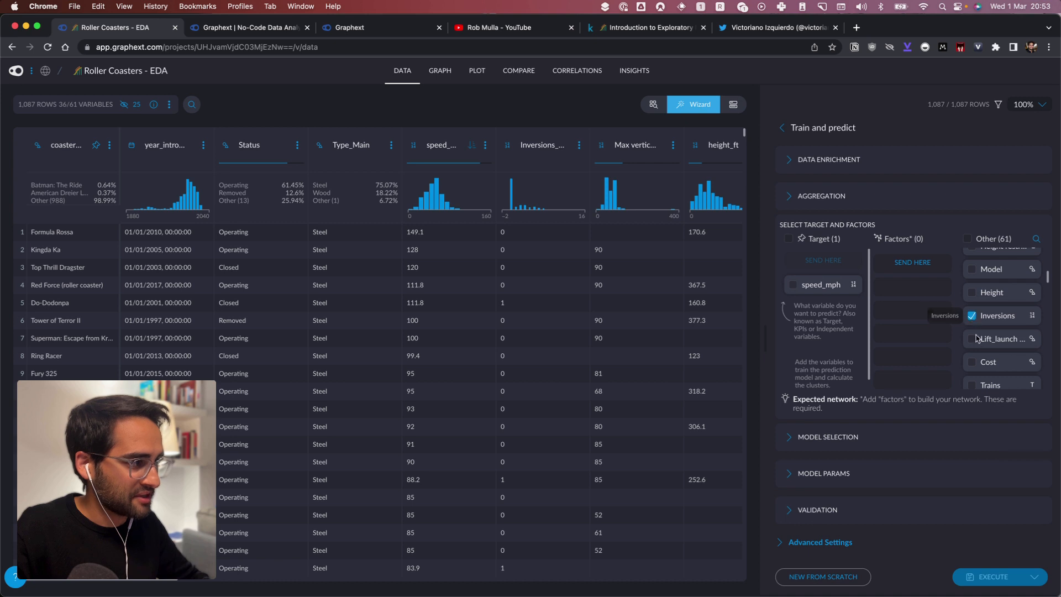
pyautogui.click(975, 362)
pyautogui.click(912, 262)
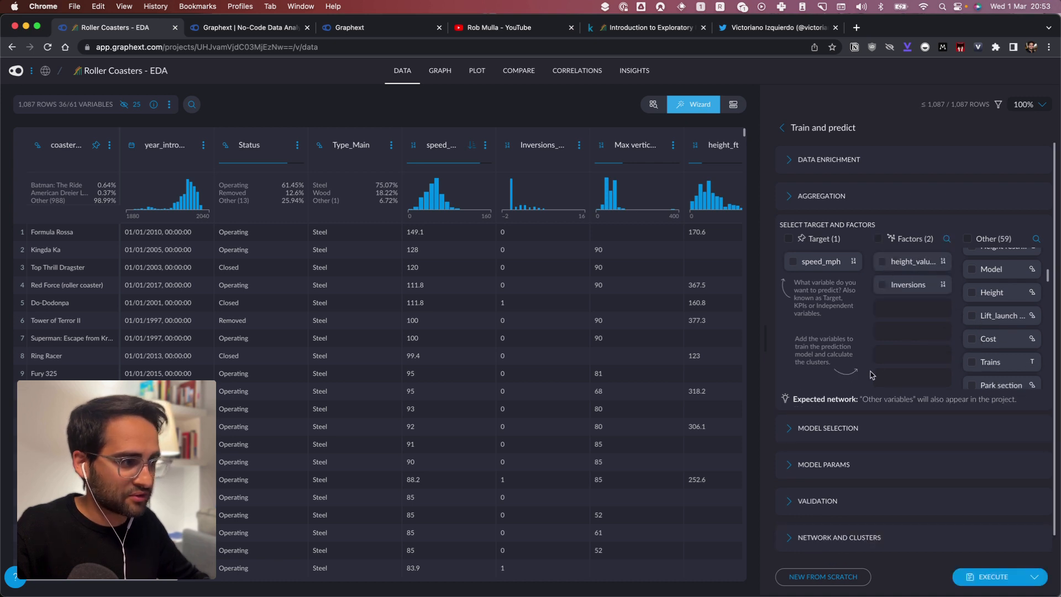
# Review the prediction's model selection, model parameters and validation settings.
pyautogui.click(846, 428)
pyautogui.scroll(-2, 834, 436)
pyautogui.click(823, 440)
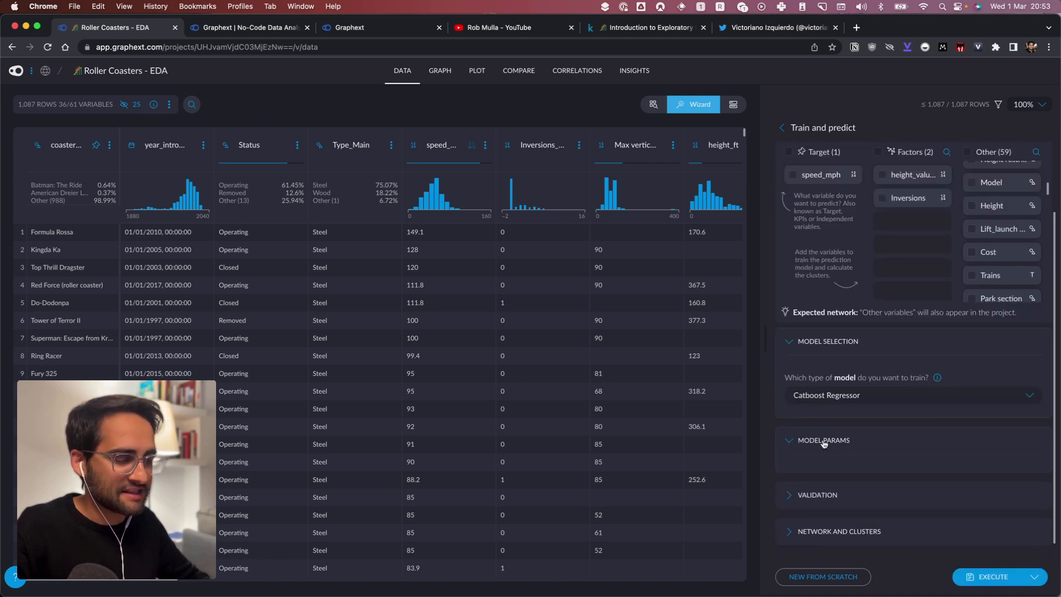
pyautogui.scroll(-6, 823, 443)
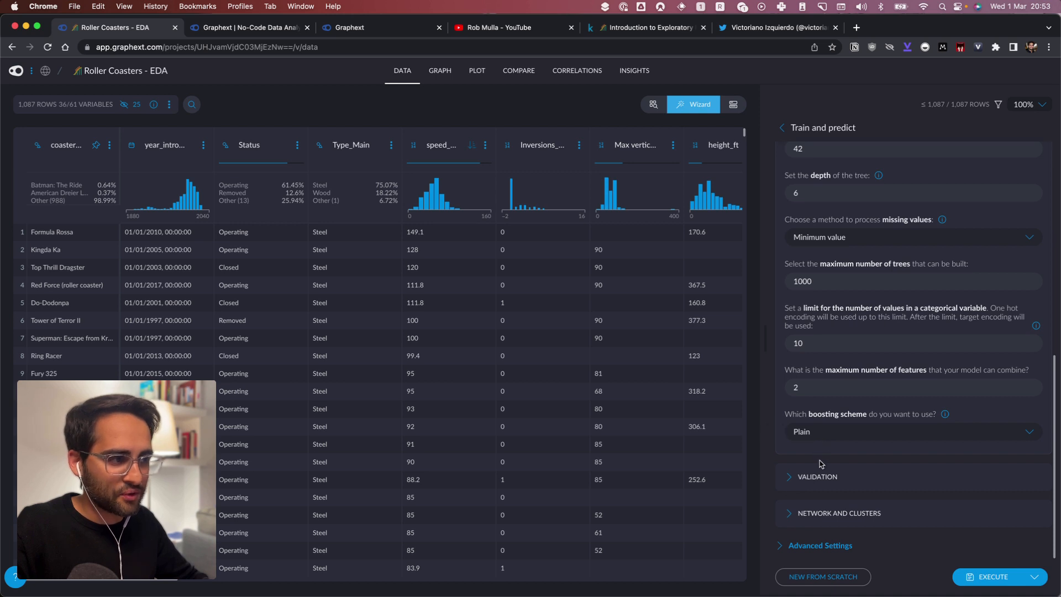
pyautogui.click(819, 476)
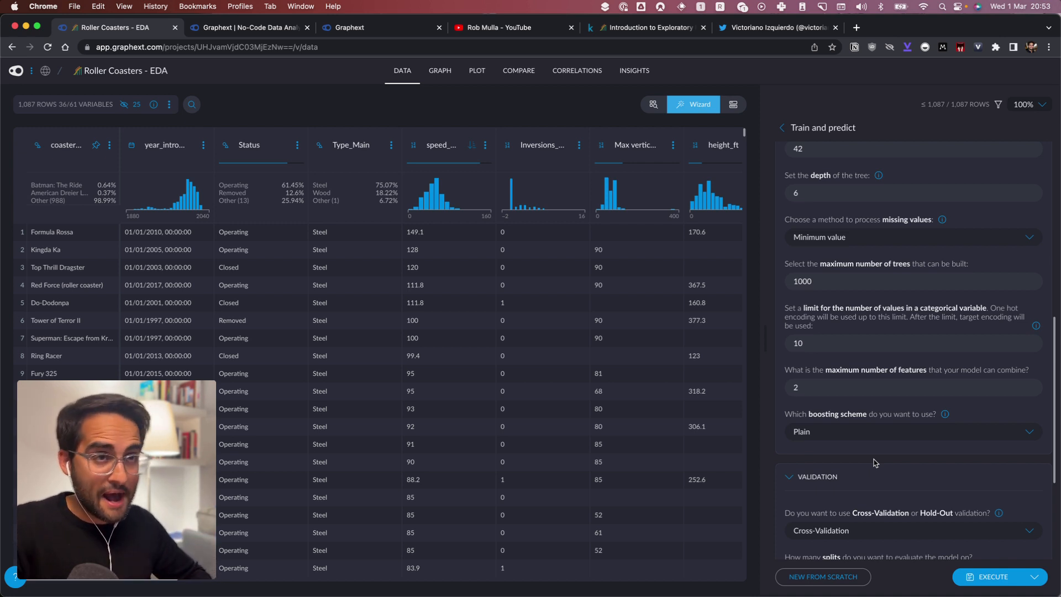
# View the pricing plans on the Graphext website and switch to the notebook author's YouTube channel.
pyautogui.hotkey('ctrl', 'Tab')
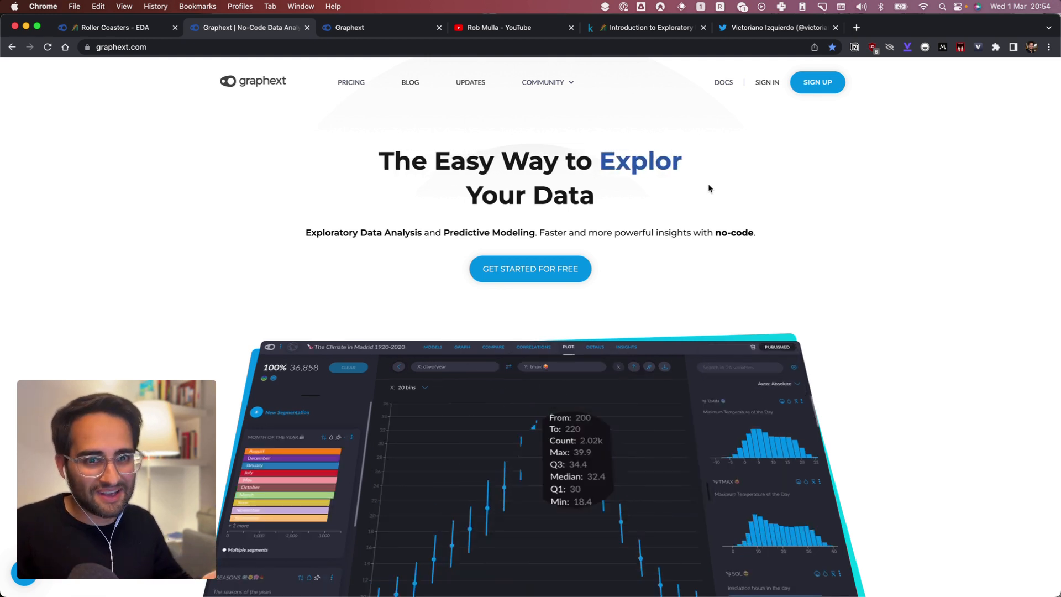
pyautogui.click(335, 82)
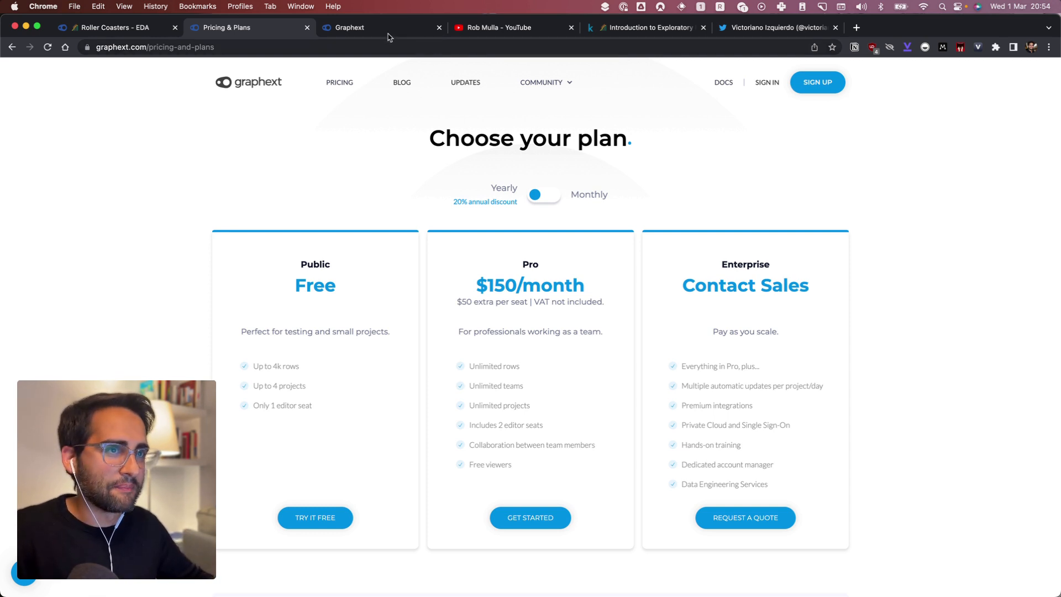
pyautogui.click(545, 25)
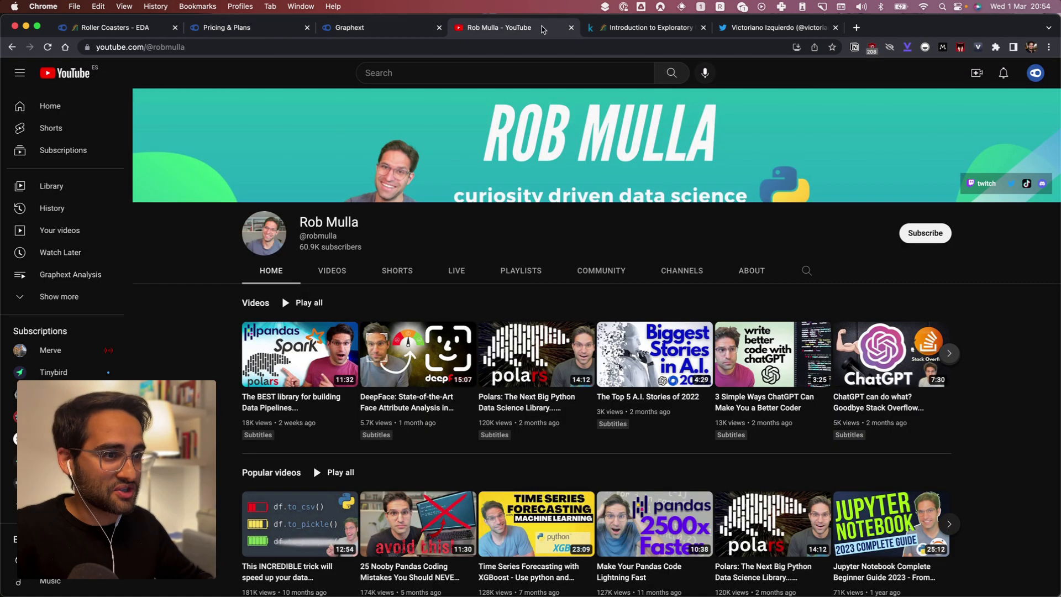